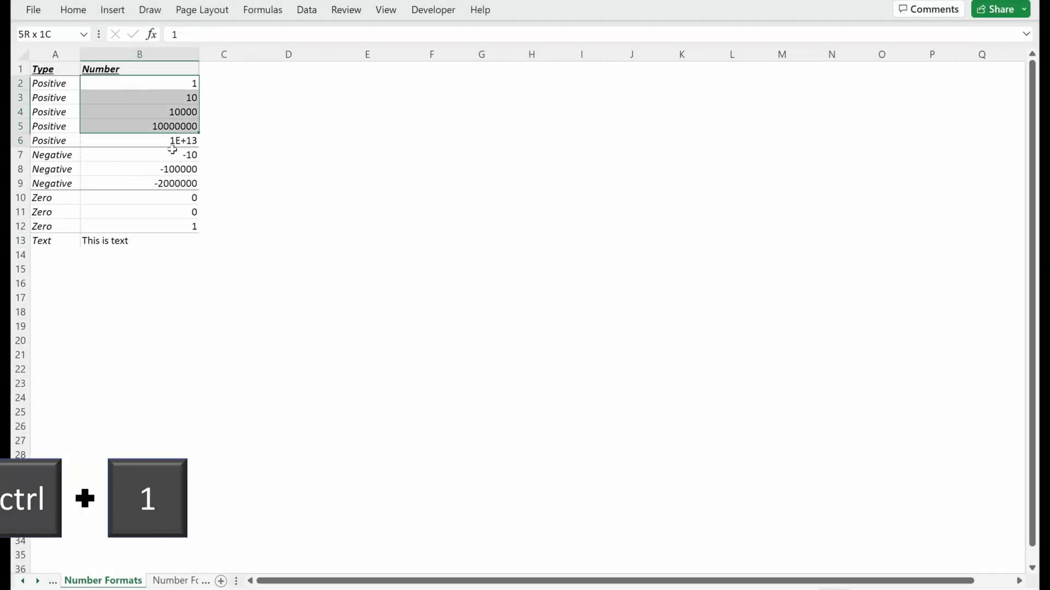
# - Close Format Cells and browse the Home number format list without changing anything
pyautogui.hotkey('ctrl', '1')
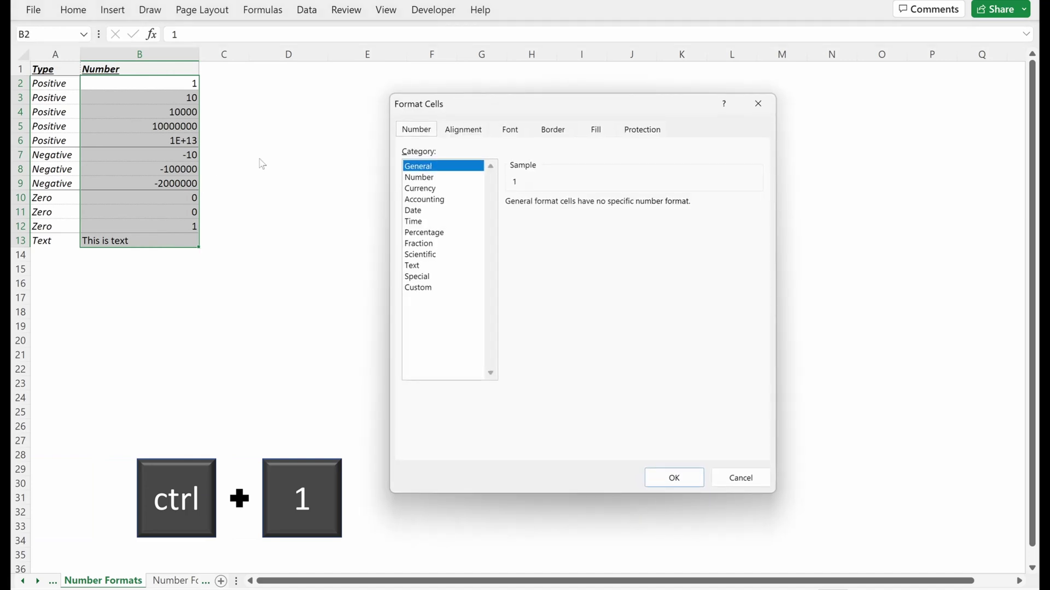
pyautogui.press('Escape')
pyautogui.click(73, 10)
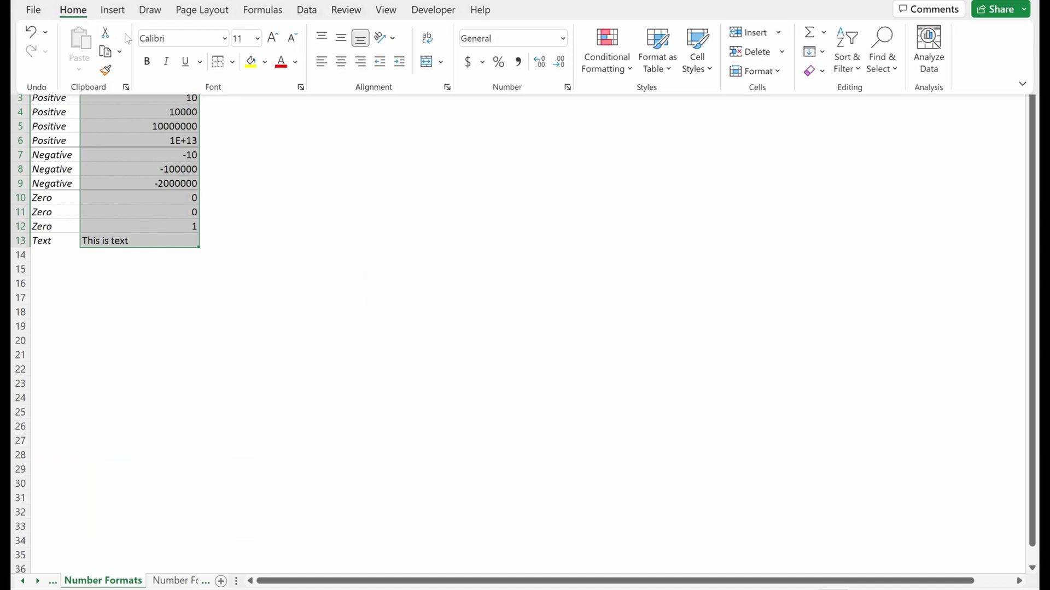
pyautogui.click(562, 39)
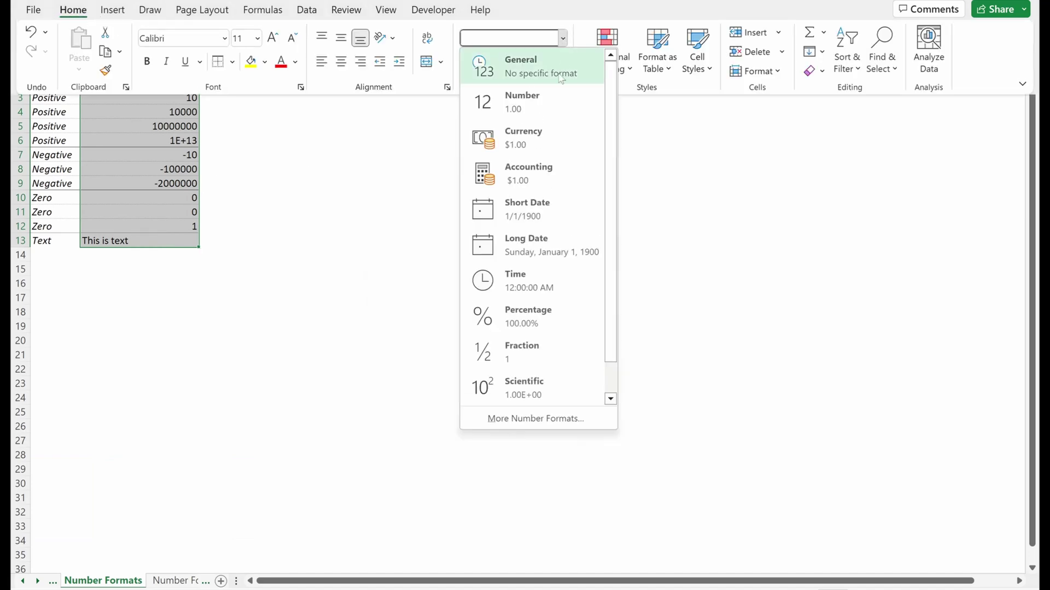
pyautogui.scroll(-1, 554, 111)
pyautogui.scroll(1, 553, 112)
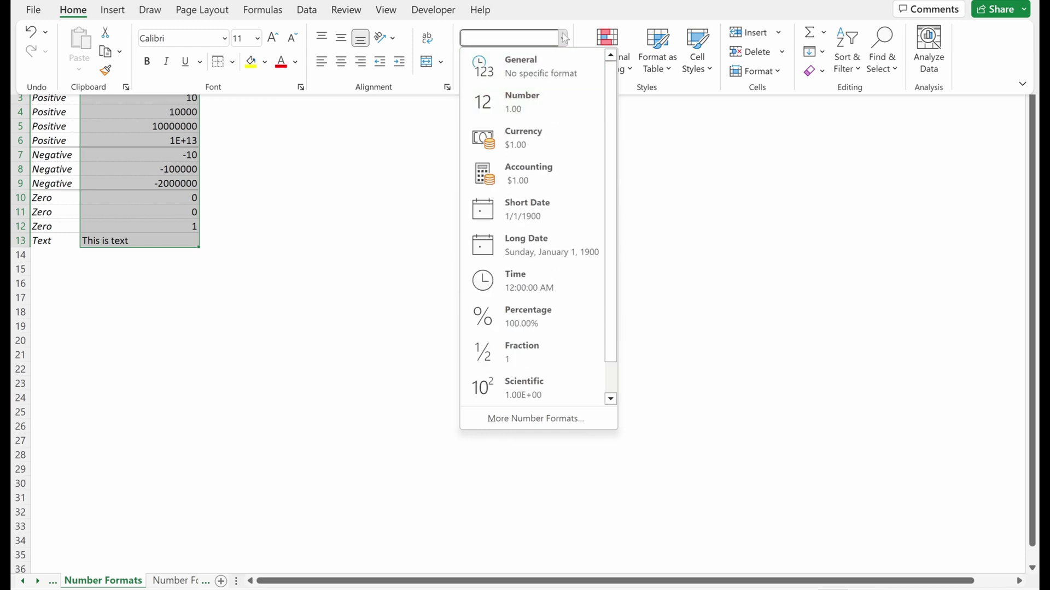
pyautogui.click(562, 38)
# - Apply Accounting, then Comma Style with no decimal places to the column B values
pyautogui.click(468, 62)
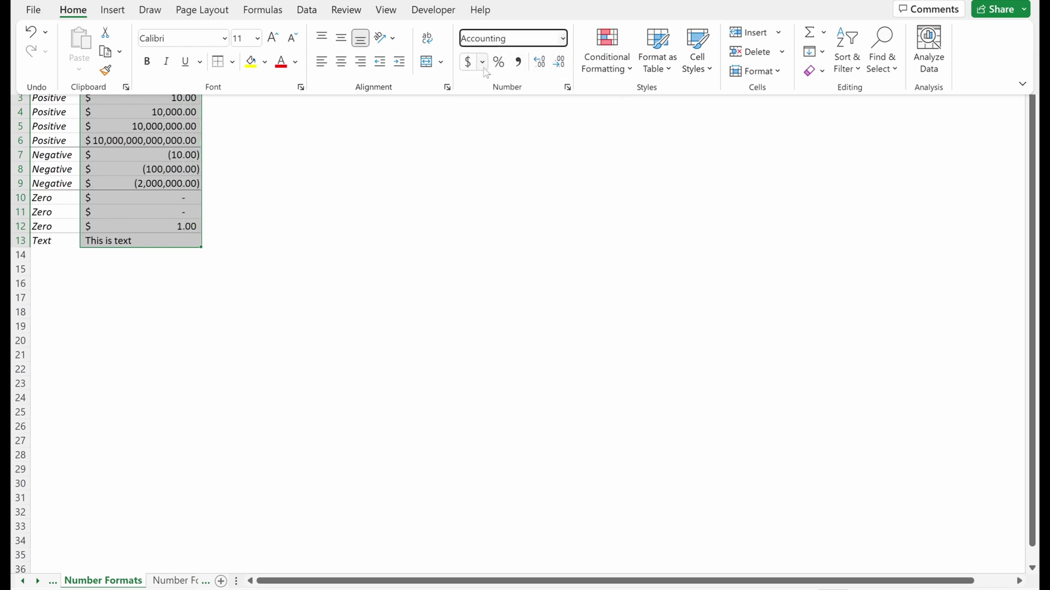
pyautogui.click(498, 64)
pyautogui.click(517, 63)
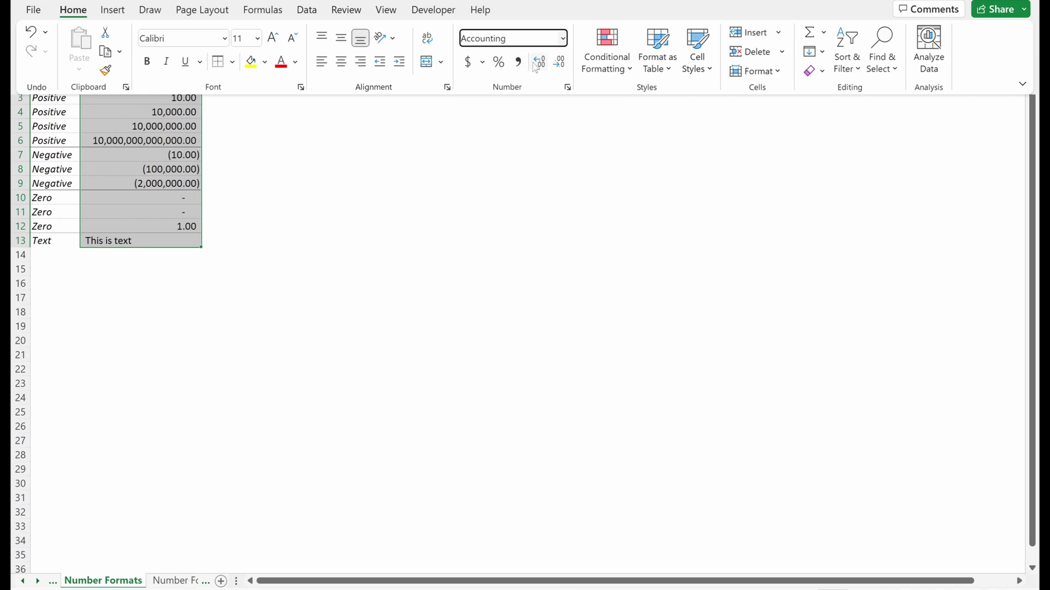
pyautogui.click(538, 63)
pyautogui.click(538, 63)
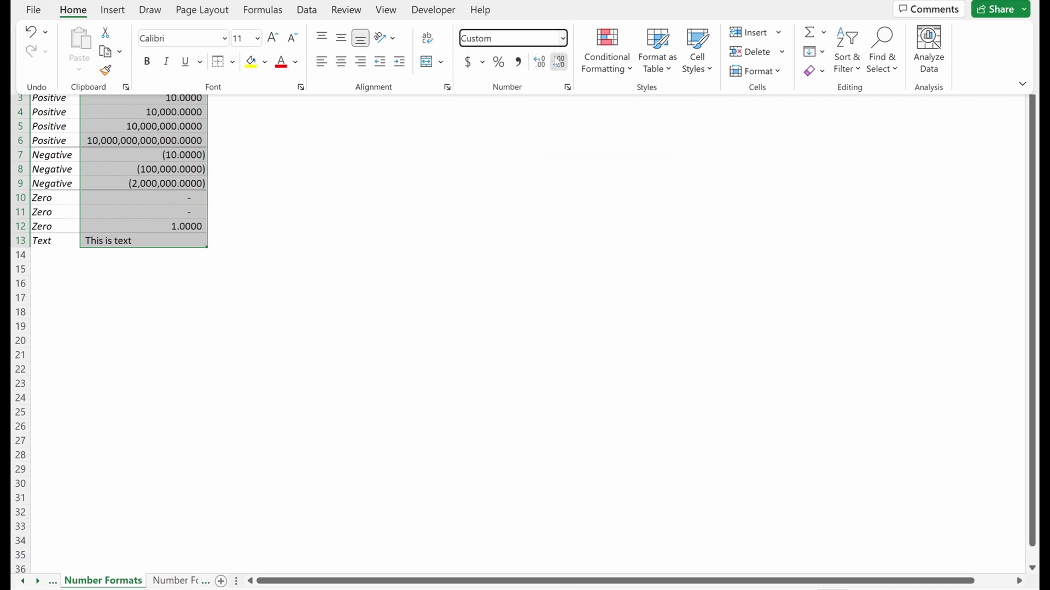
pyautogui.click(559, 63)
pyautogui.click(559, 63)
pyautogui.click(558, 62)
pyautogui.click(559, 63)
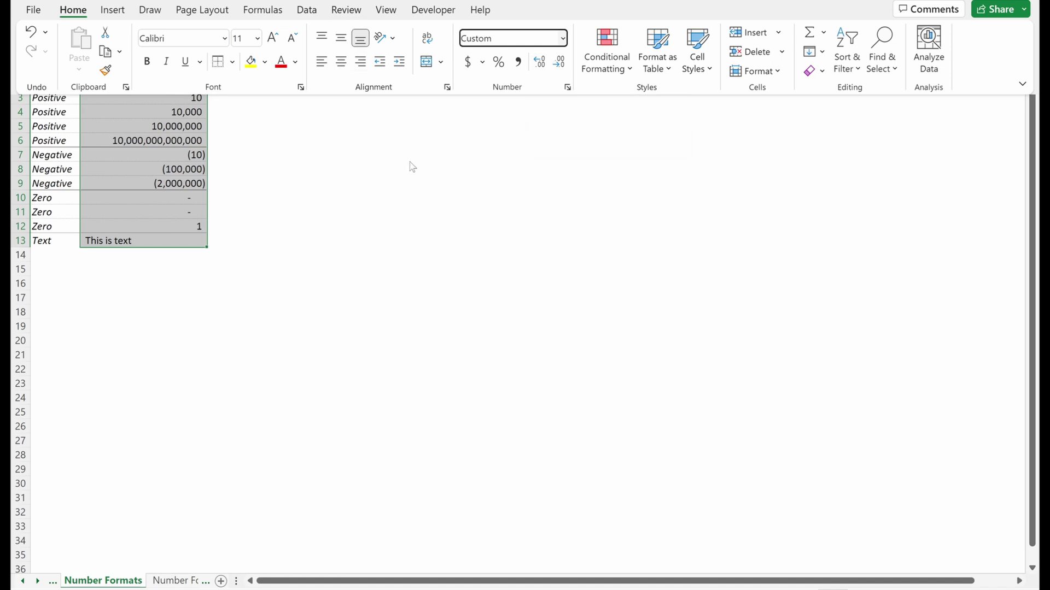
pyautogui.press('Escape')
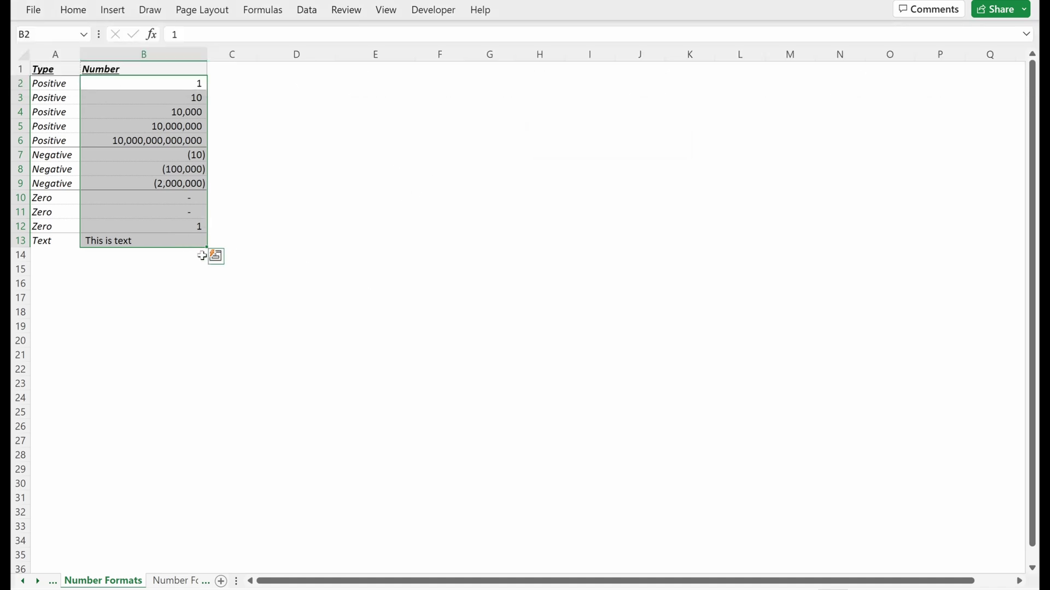
# - Reset the column B values to the General number format
pyautogui.hotkey('ctrl', '1')
pyautogui.click(431, 168)
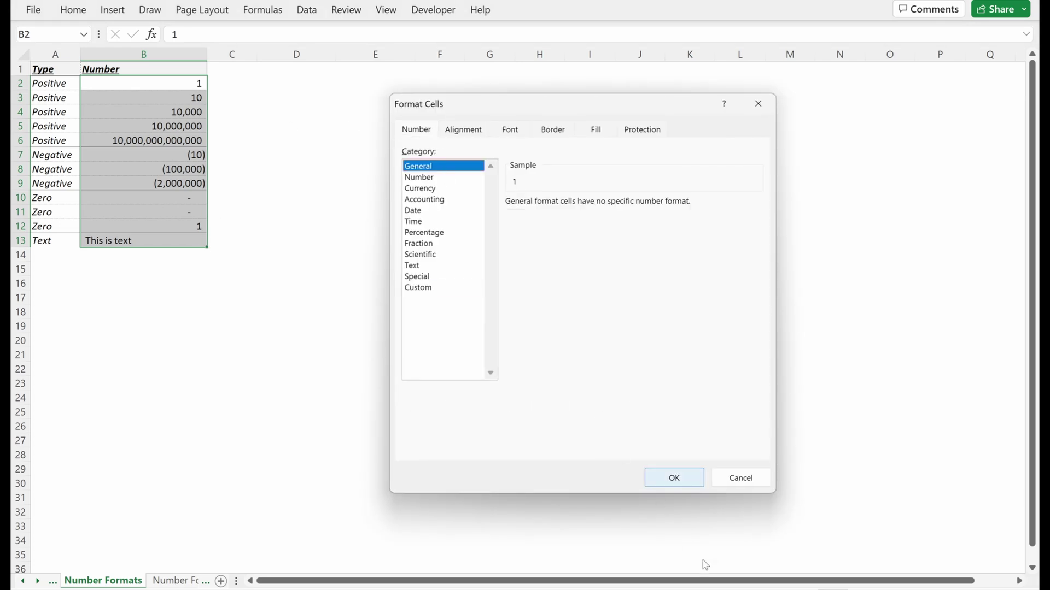
pyautogui.click(678, 480)
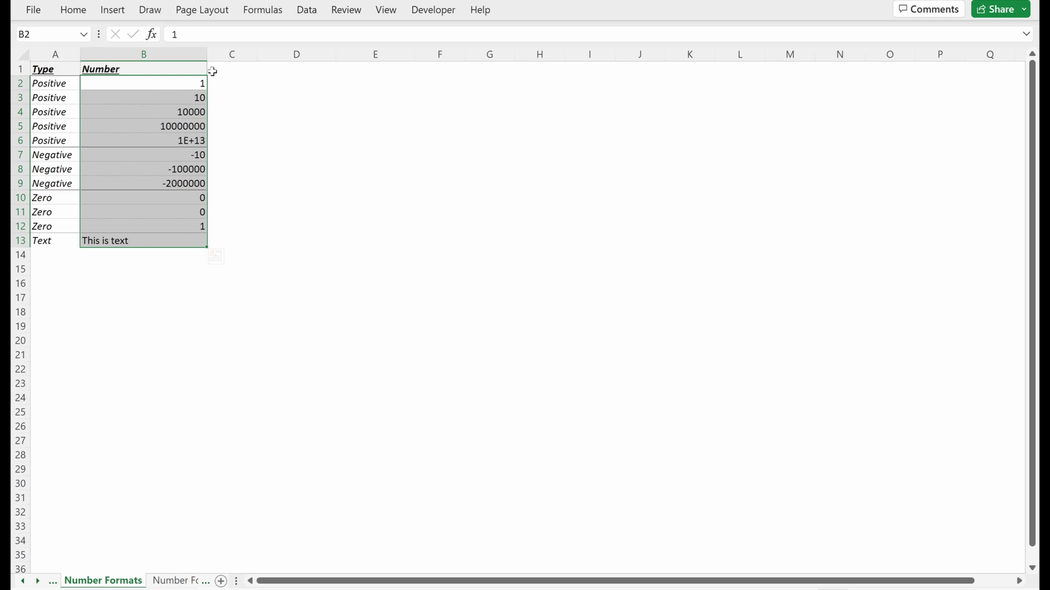
pyautogui.click(295, 109)
# - Enter the test value 100 in cell B18
pyautogui.click(169, 323)
pyautogui.write('100')
pyautogui.press('Return')
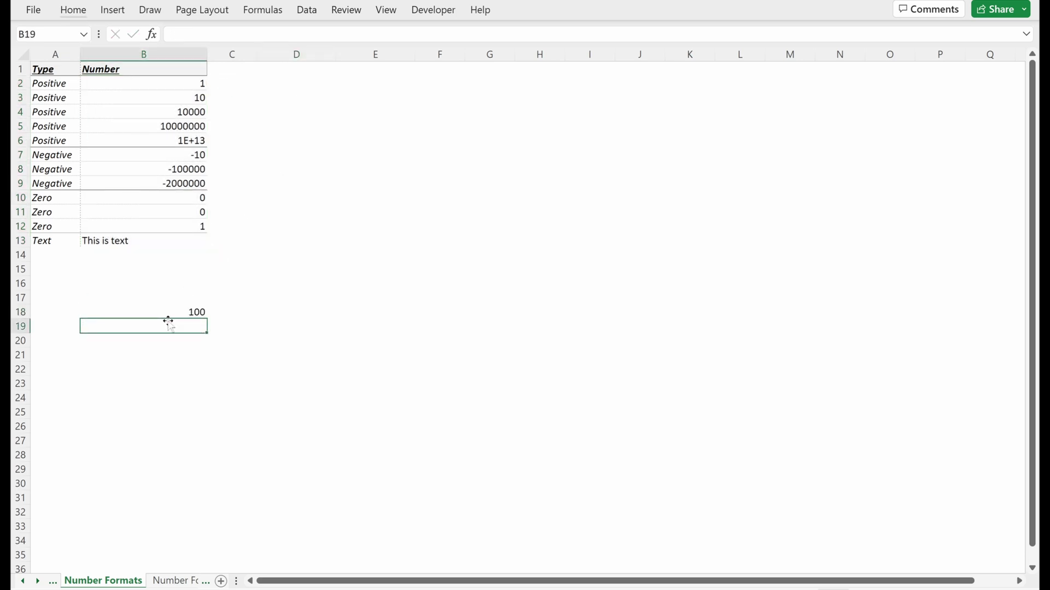
pyautogui.click(167, 317)
pyautogui.click(73, 9)
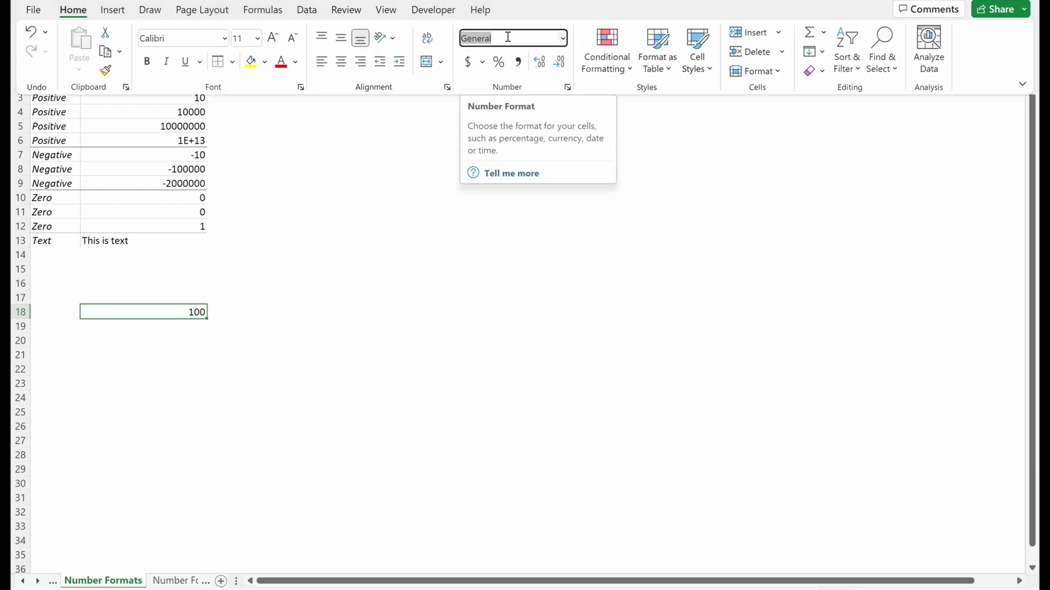
pyautogui.press('Escape')
# - Enter the test value 90 in cell B29 and check its number format settings
pyautogui.click(175, 471)
pyautogui.write('90')
pyautogui.press('Return')
pyautogui.click(165, 464)
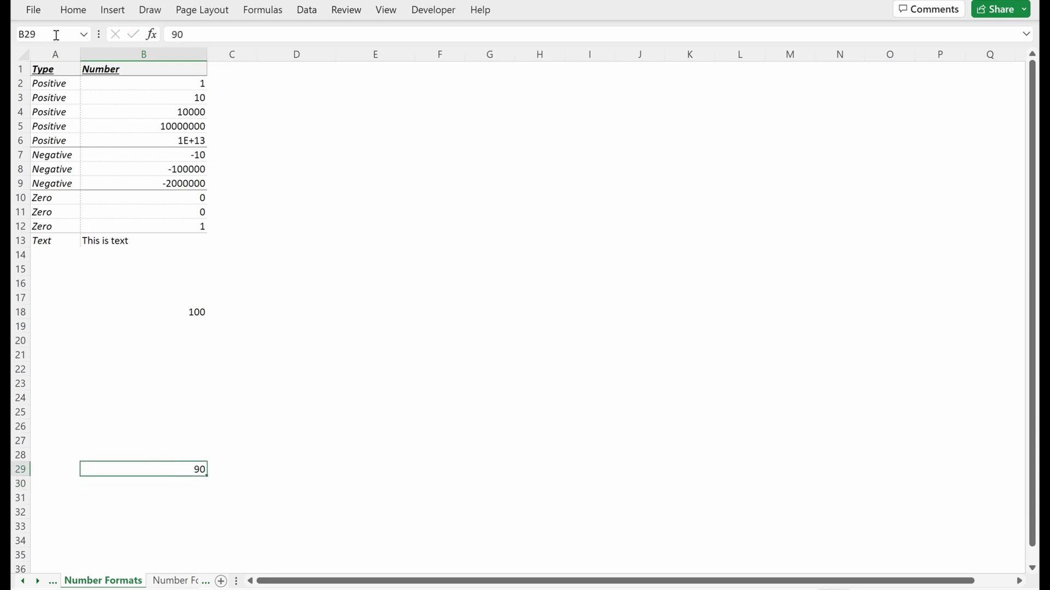
pyautogui.click(73, 10)
pyautogui.press('Escape')
pyautogui.hotkey('ctrl', '1')
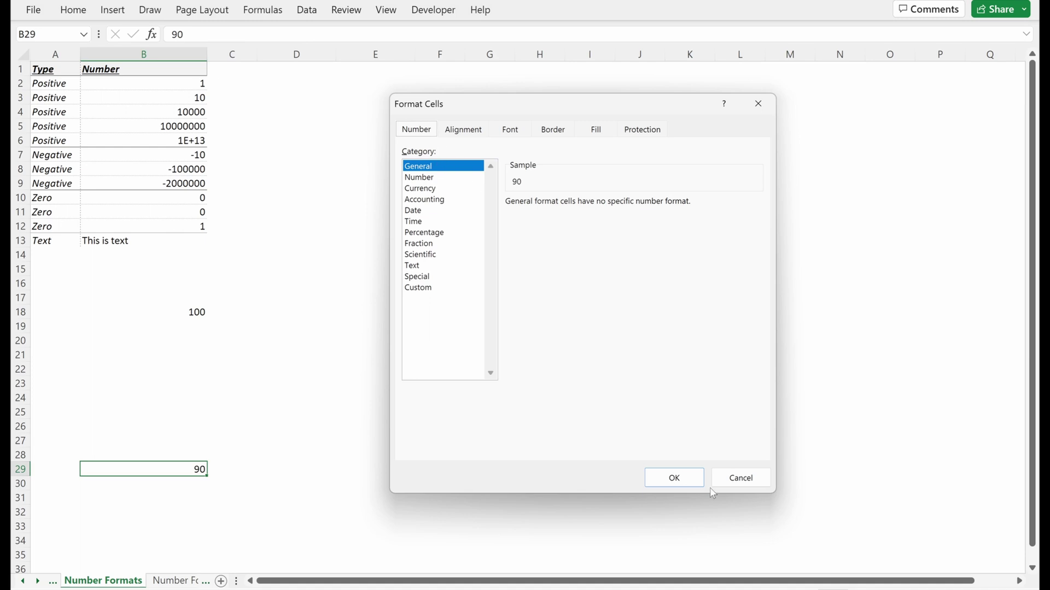
pyautogui.click(733, 478)
# - Clear the test values 100 and 90 from B18 and B29
pyautogui.click(159, 300)
pyautogui.press('Down')
pyautogui.hotkey('ctrl', 'shift', 'Down')
pyautogui.scroll(-10, 161, 301)
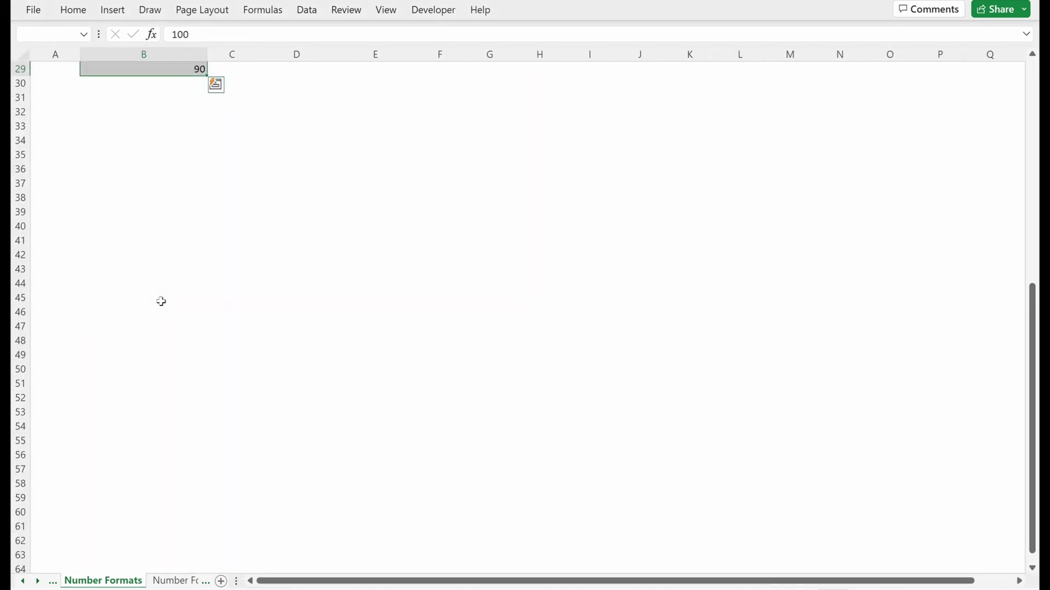
# - Reselect the column B values from B2 down to B12
pyautogui.hotkey('ctrl', 'Up')
pyautogui.hotkey('ctrl', 'Up')
pyautogui.press('Down')
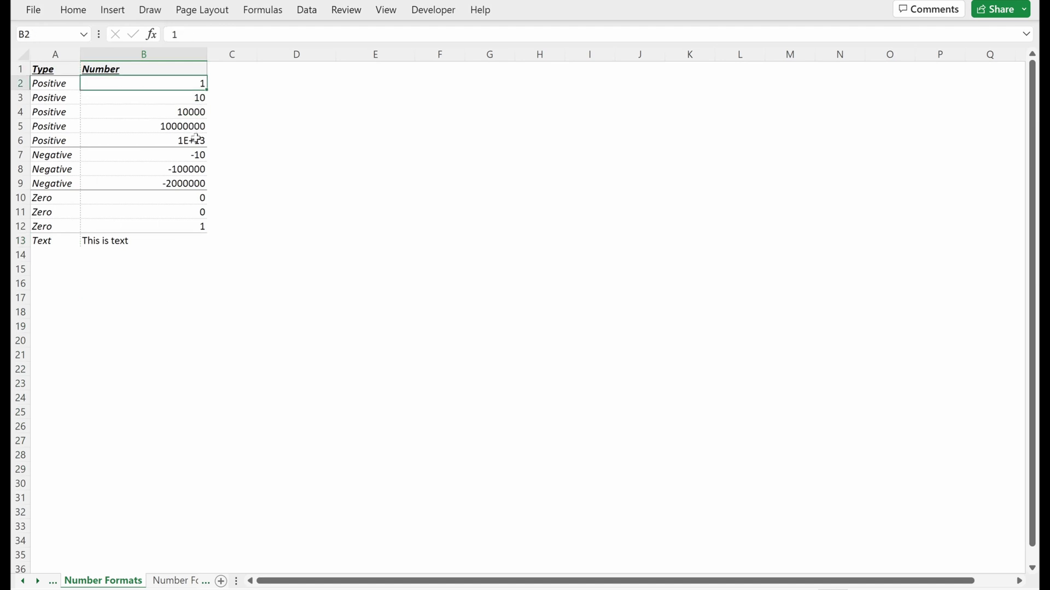
pyautogui.moveTo(196, 139); pyautogui.dragTo(192, 127)
pyautogui.click(183, 141)
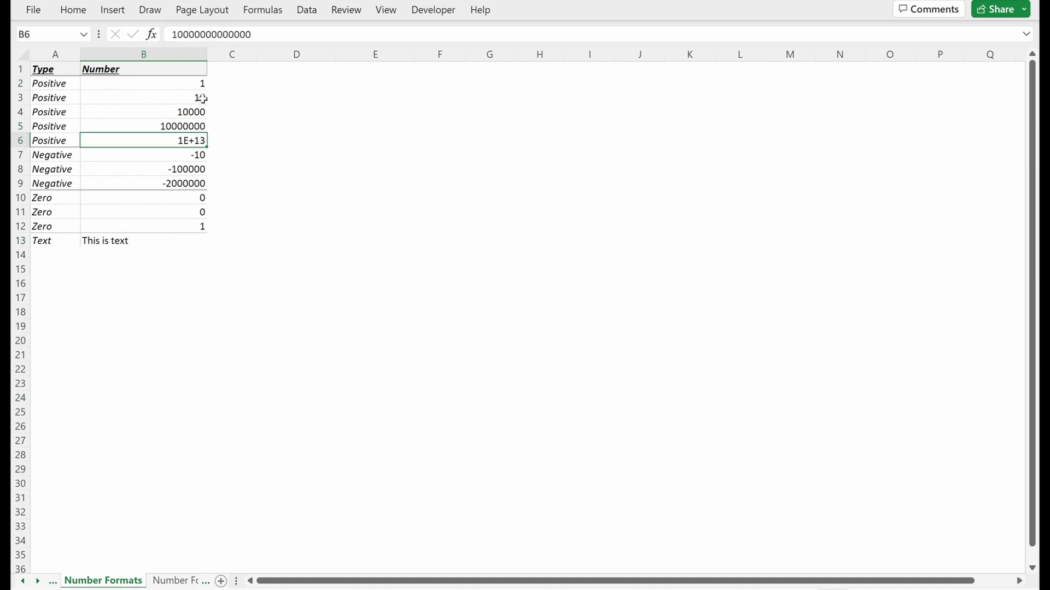
pyautogui.moveTo(197, 83); pyautogui.dragTo(189, 239)
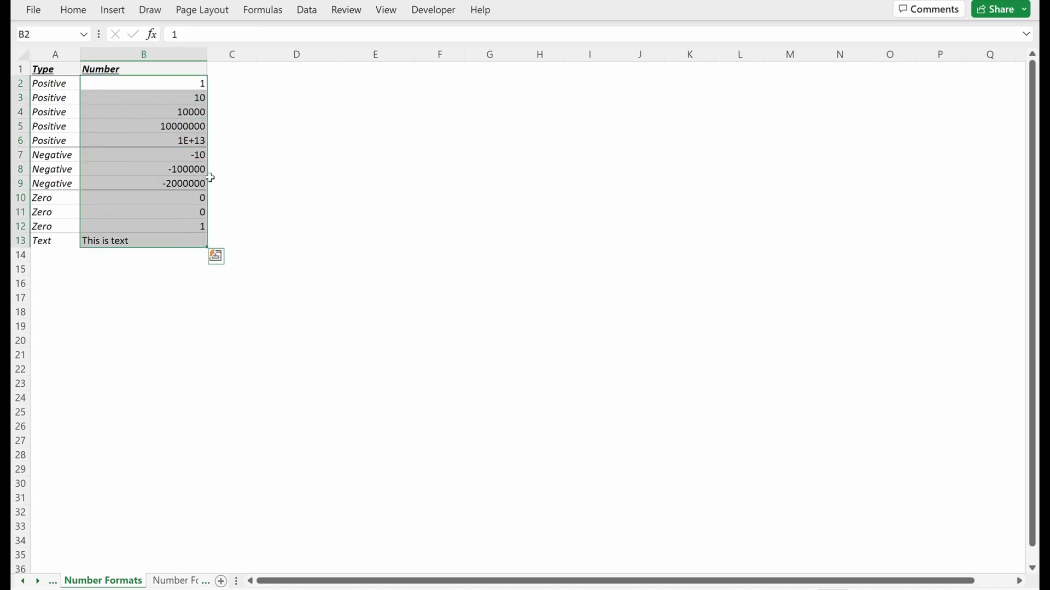
# - Try Number format with two decimals, then change it to zero decimals
pyautogui.hotkey('ctrl', '1')
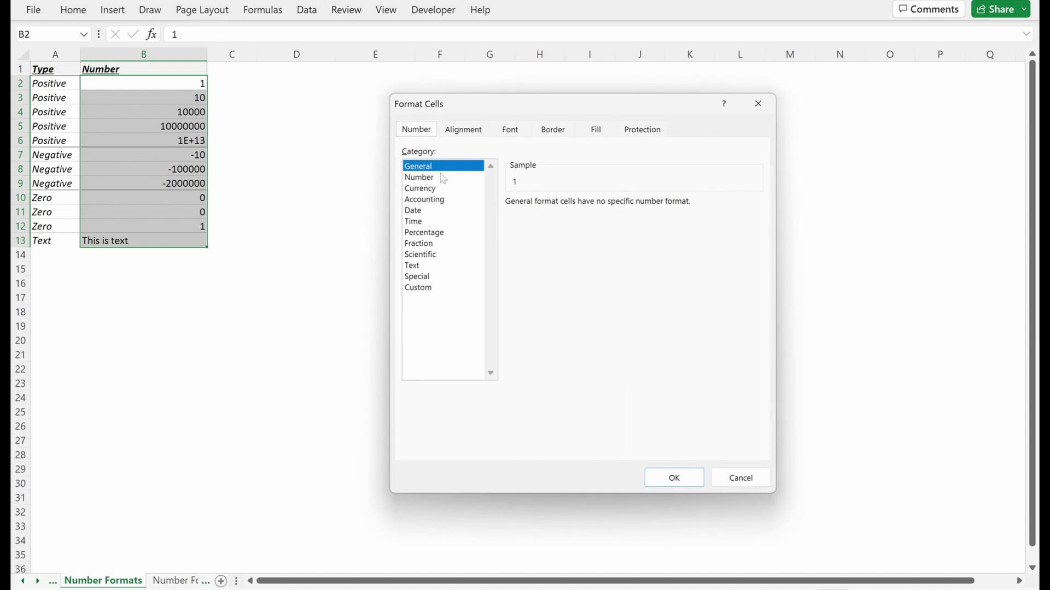
pyautogui.click(444, 178)
pyautogui.click(673, 478)
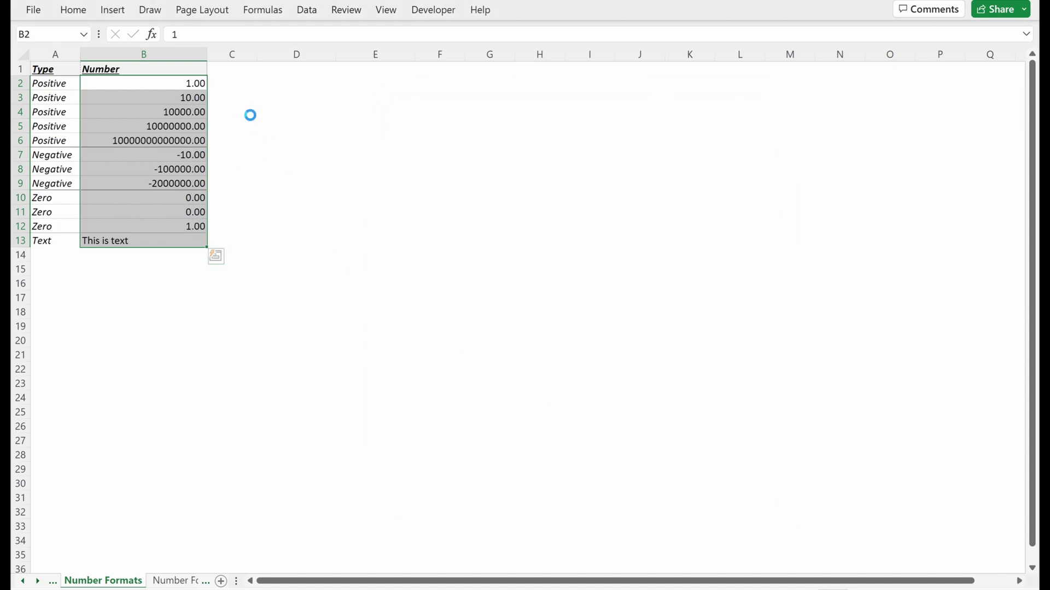
pyautogui.hotkey('ctrl', '1')
pyautogui.click(606, 207)
pyautogui.click(606, 207)
pyautogui.click(668, 477)
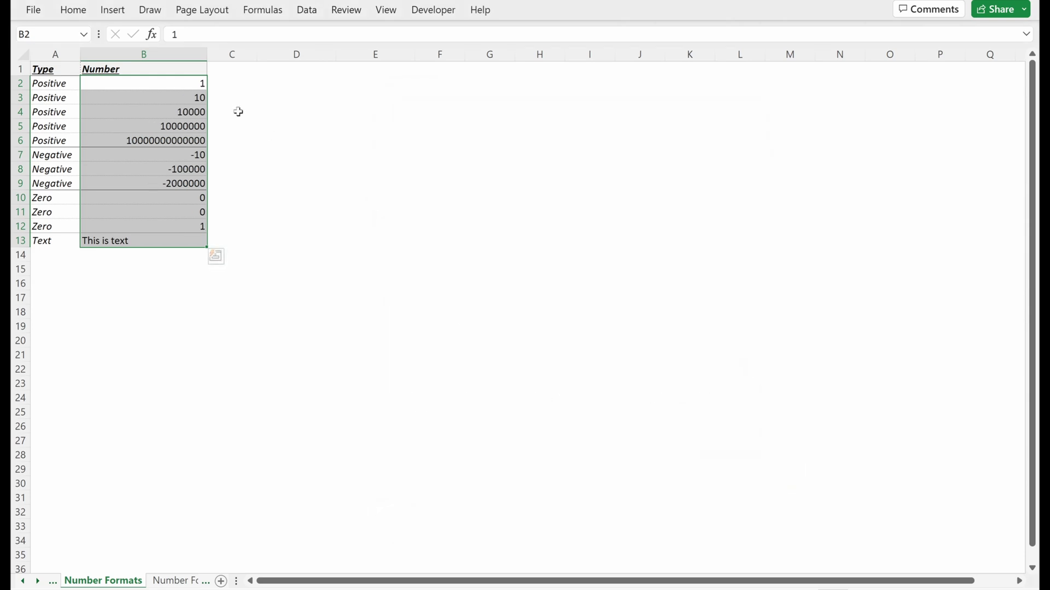
# - Give B2:B13 Number format with 2 decimal places and the 1000 separator
pyautogui.moveTo(166, 142); pyautogui.dragTo(32, 143)
pyautogui.moveTo(164, 83); pyautogui.dragTo(178, 243)
pyautogui.hotkey('ctrl', '1')
pyautogui.click(449, 166)
pyautogui.click(447, 177)
pyautogui.click(446, 188)
pyautogui.click(446, 178)
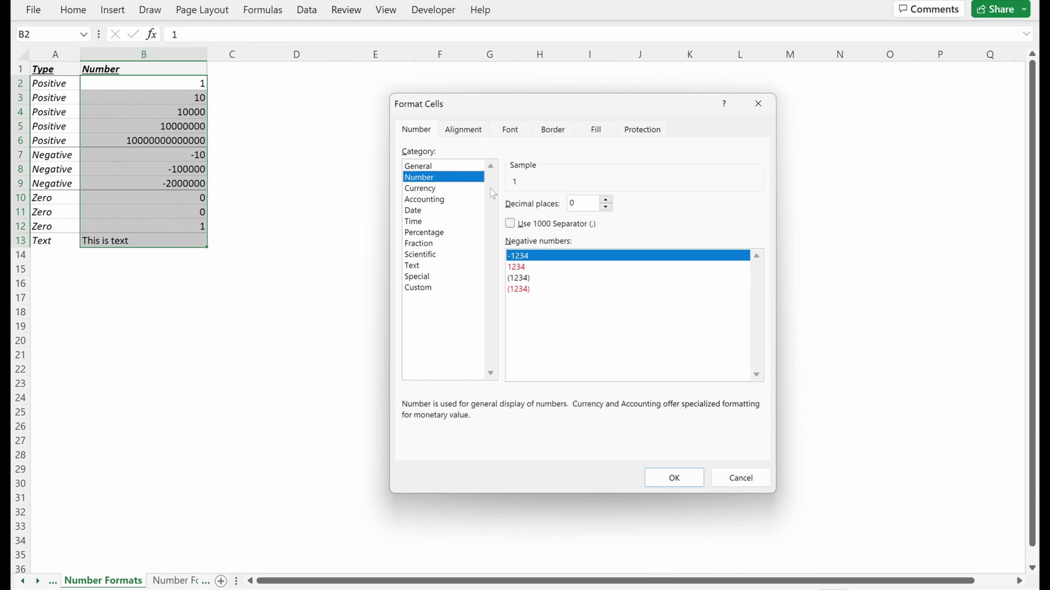
pyautogui.click(604, 200)
pyautogui.click(604, 200)
pyautogui.click(528, 229)
pyautogui.click(671, 477)
pyautogui.hotkey('ctrl', '1')
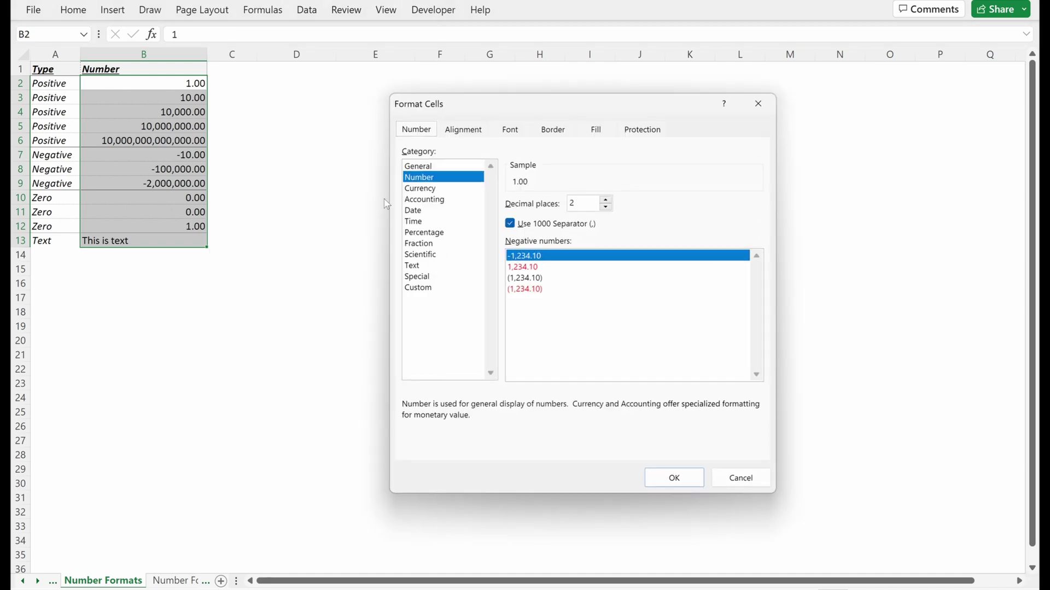
# - Format column B as Currency with the $ symbol and 0 decimal places
pyautogui.click(460, 189)
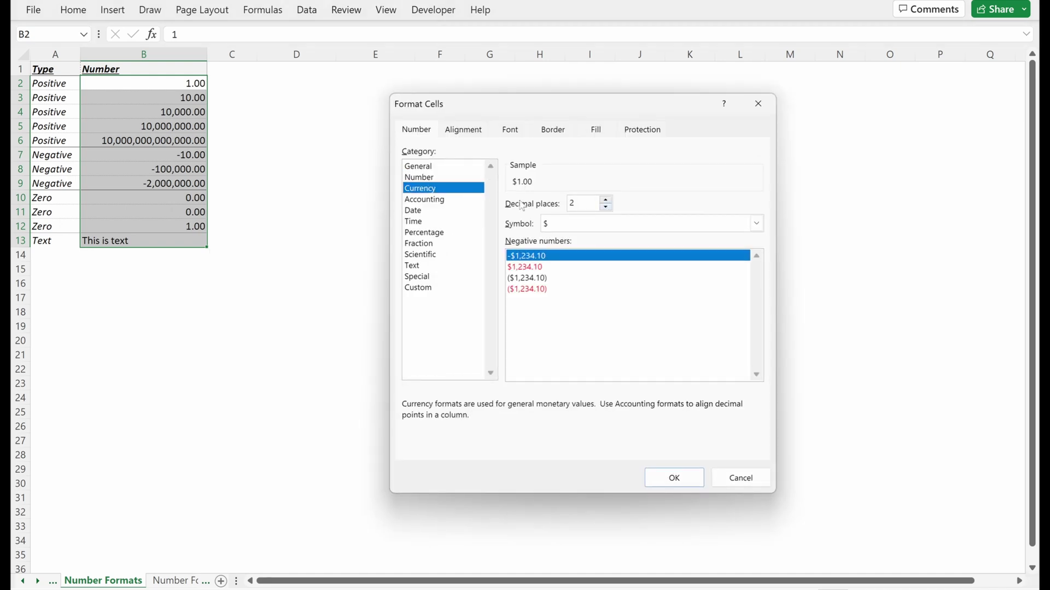
pyautogui.doubleClick(606, 207)
pyautogui.click(633, 223)
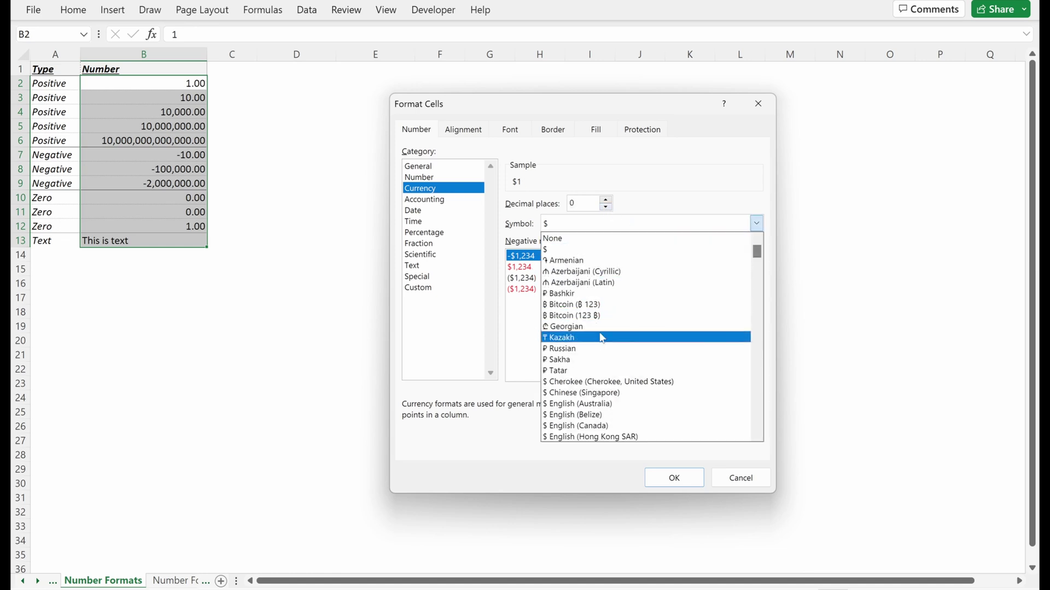
pyautogui.click(584, 251)
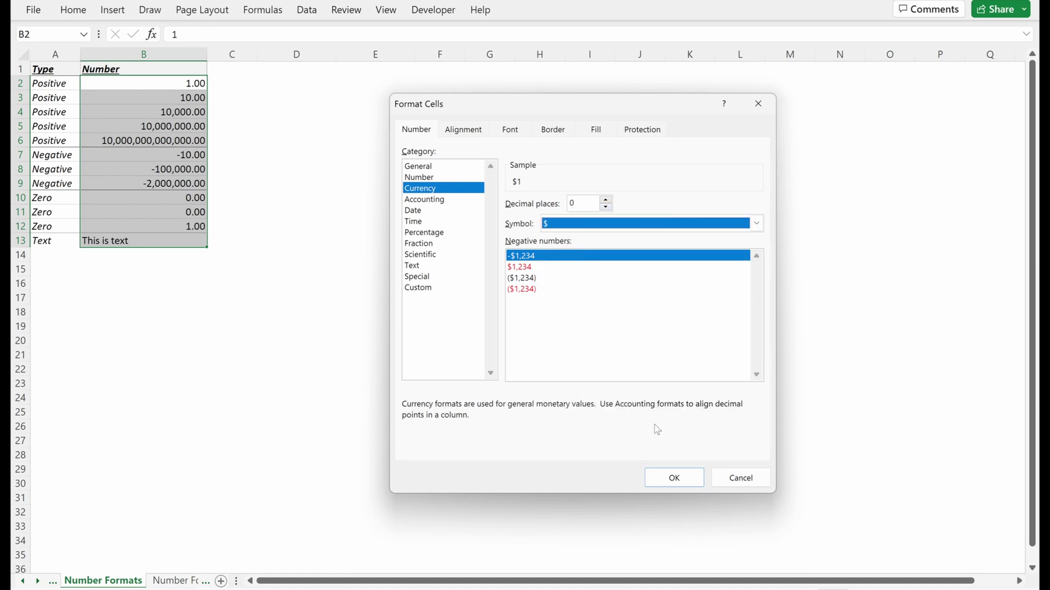
pyautogui.click(675, 478)
# - Switch column B to Percentage format with 1 decimal place
pyautogui.hotkey('ctrl', '1')
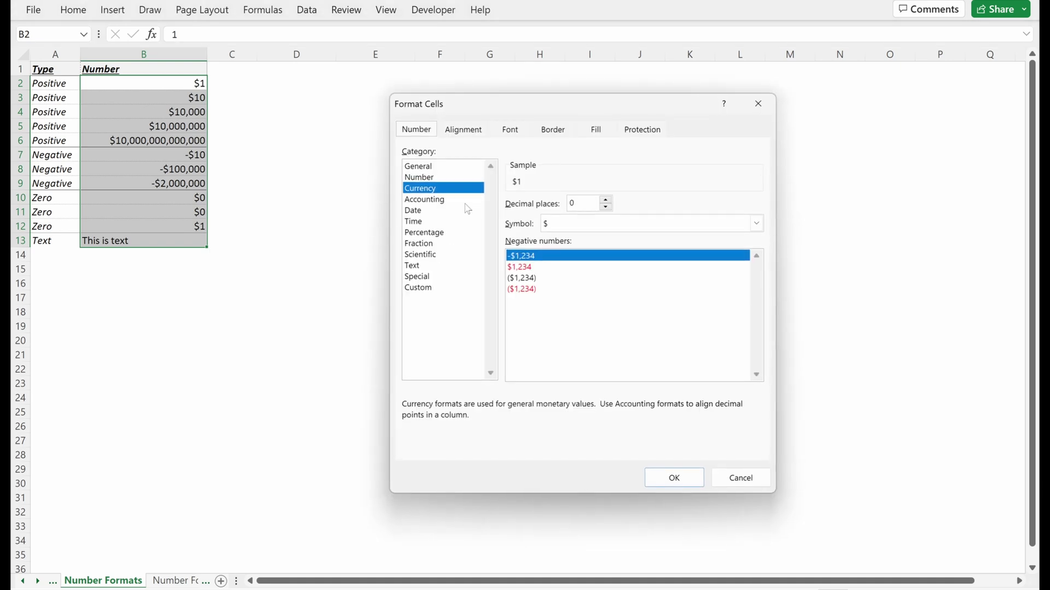
pyautogui.click(453, 200)
pyautogui.click(454, 213)
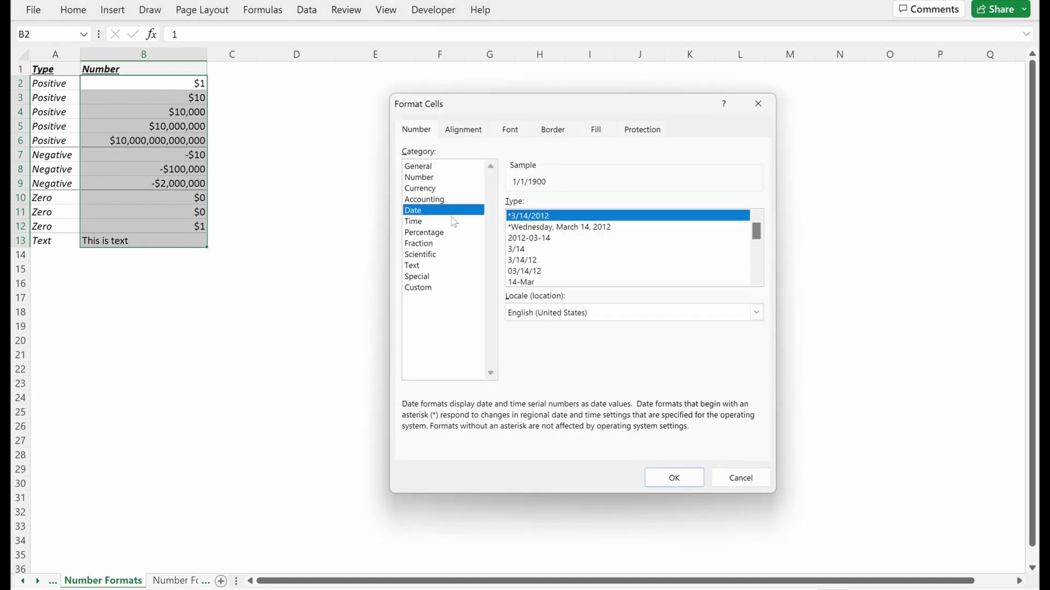
pyautogui.click(453, 222)
pyautogui.click(452, 234)
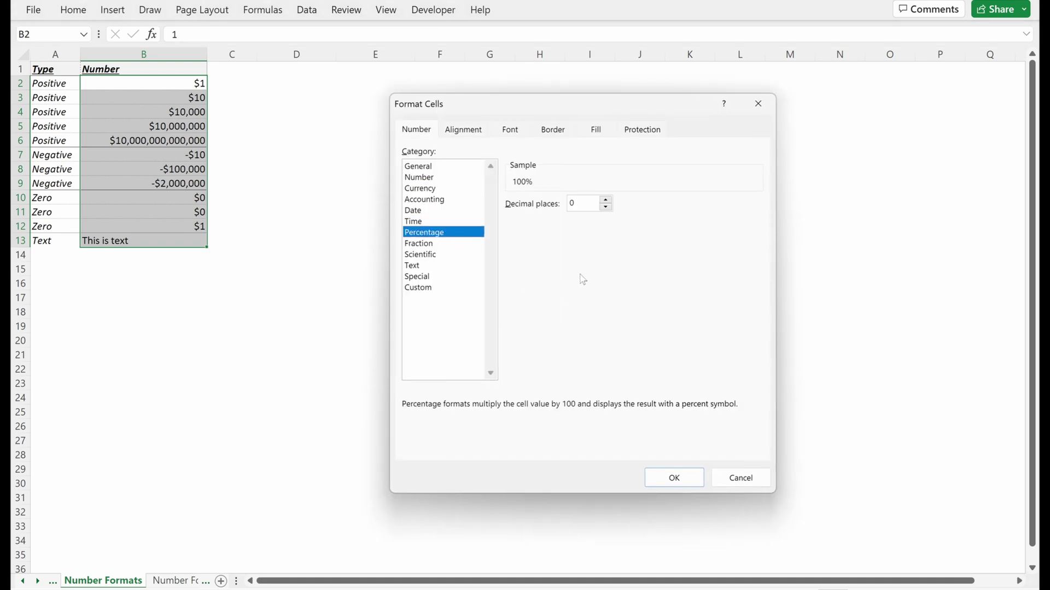
pyautogui.click(604, 200)
pyautogui.click(662, 477)
# - For B2:B13, preview the Fraction, Scientific, Text, Special and Custom format categories
pyautogui.click(195, 85)
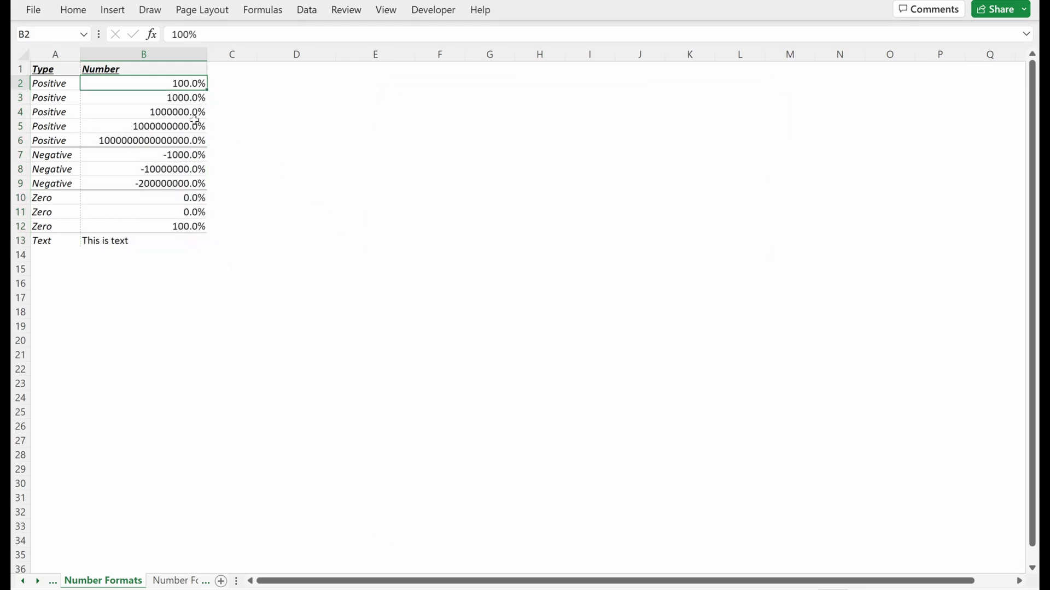
pyautogui.moveTo(194, 85); pyautogui.dragTo(193, 235)
pyautogui.hotkey('ctrl', '1')
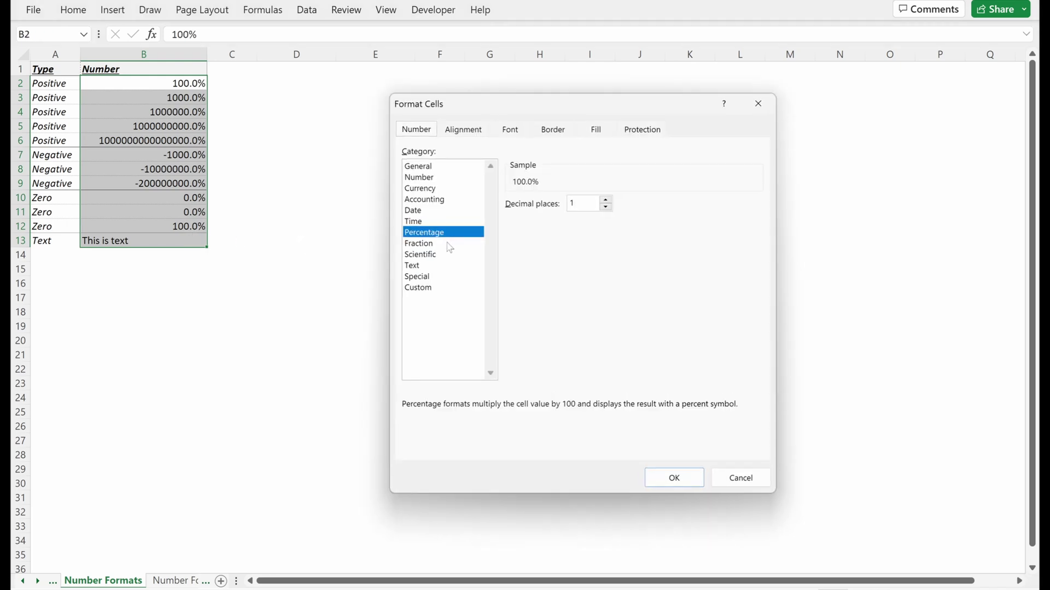
pyautogui.click(450, 243)
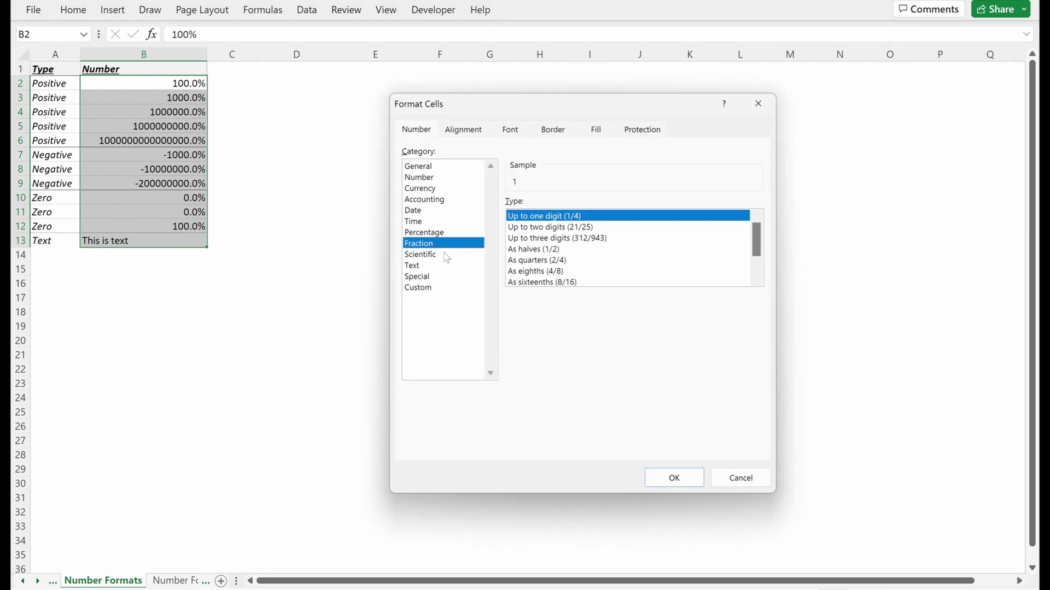
pyautogui.click(447, 255)
pyautogui.click(447, 243)
pyautogui.click(448, 254)
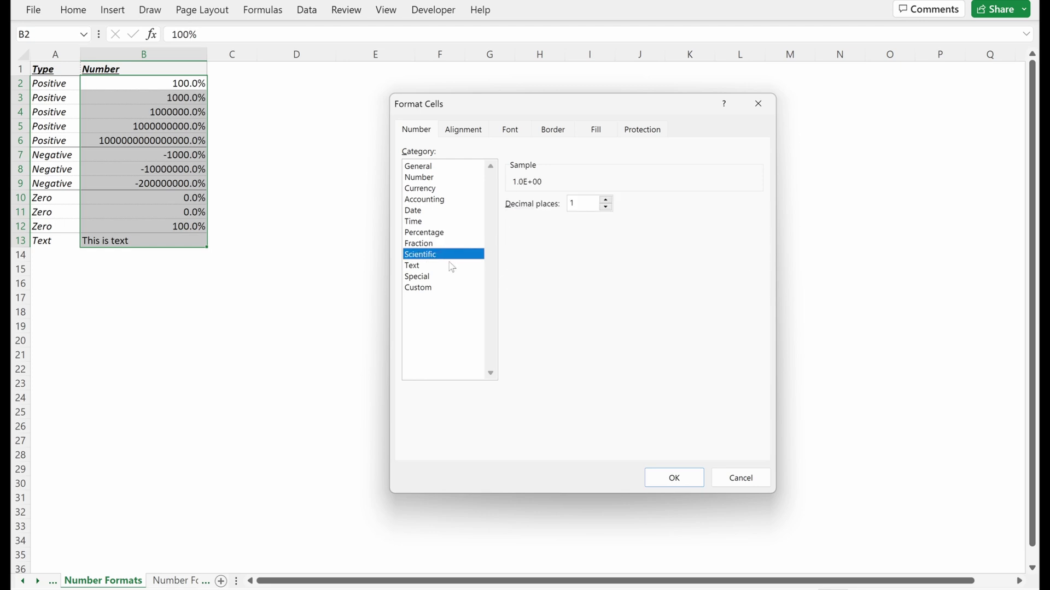
pyautogui.click(452, 266)
pyautogui.click(452, 276)
pyautogui.click(454, 288)
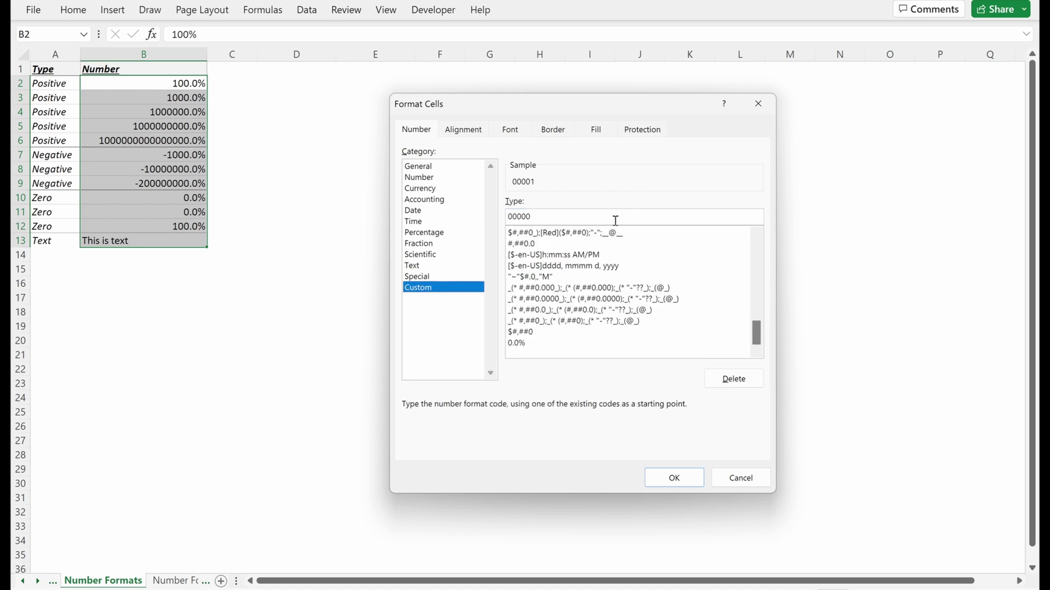
# - Apply custom code #,##0_);[Red](#,##0) to B2:B13 and check the negatives in B7:B9
pyautogui.moveTo(760, 325); pyautogui.dragTo(760, 212)
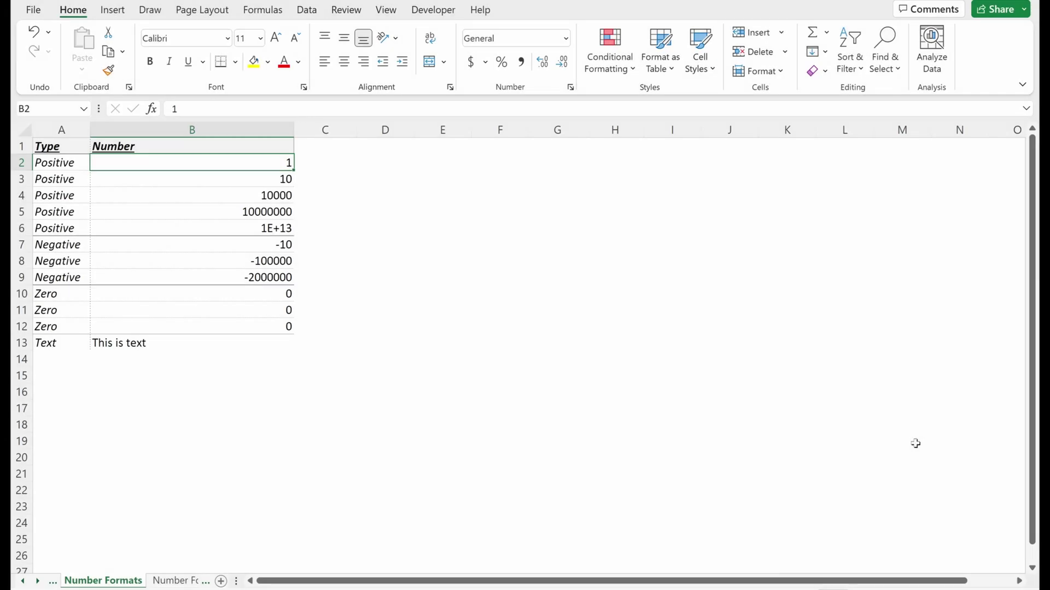
pyautogui.hotkey('ctrl', 'shift', 'Down')
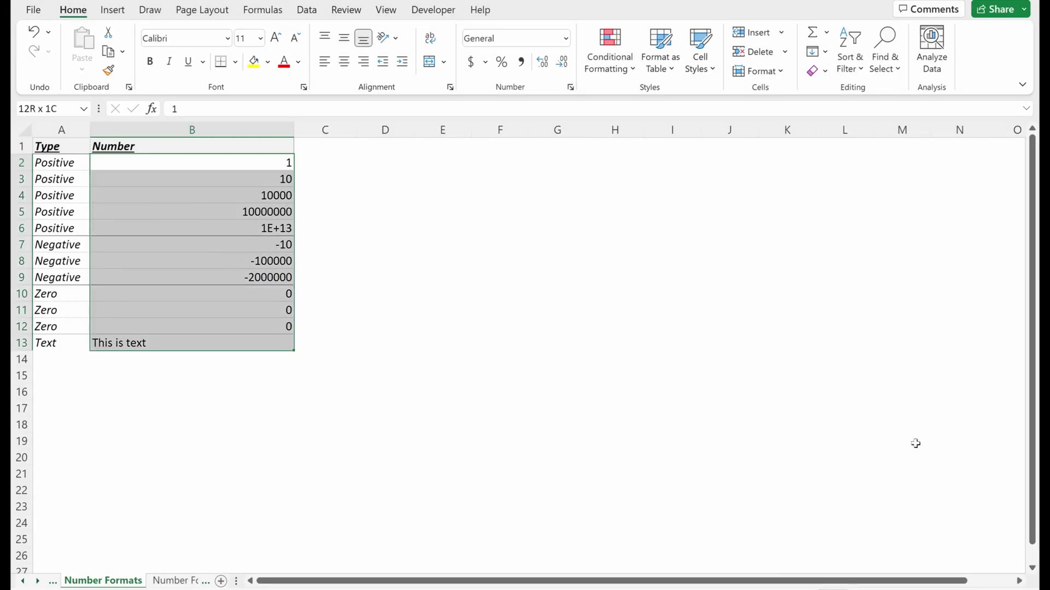
pyautogui.hotkey('ctrl', '1')
pyautogui.click(565, 181)
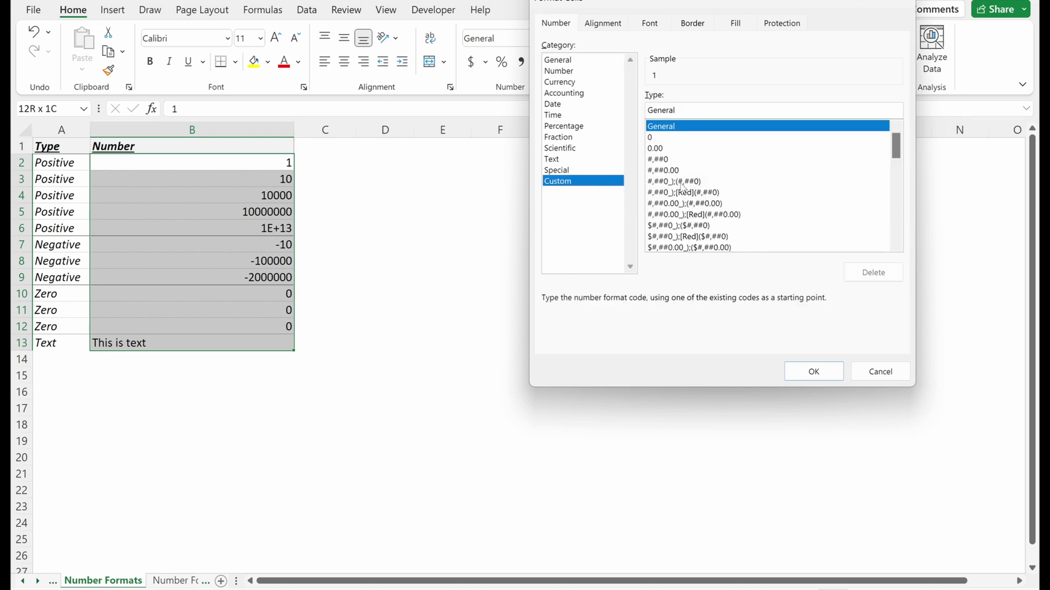
pyautogui.click(683, 184)
pyautogui.click(692, 194)
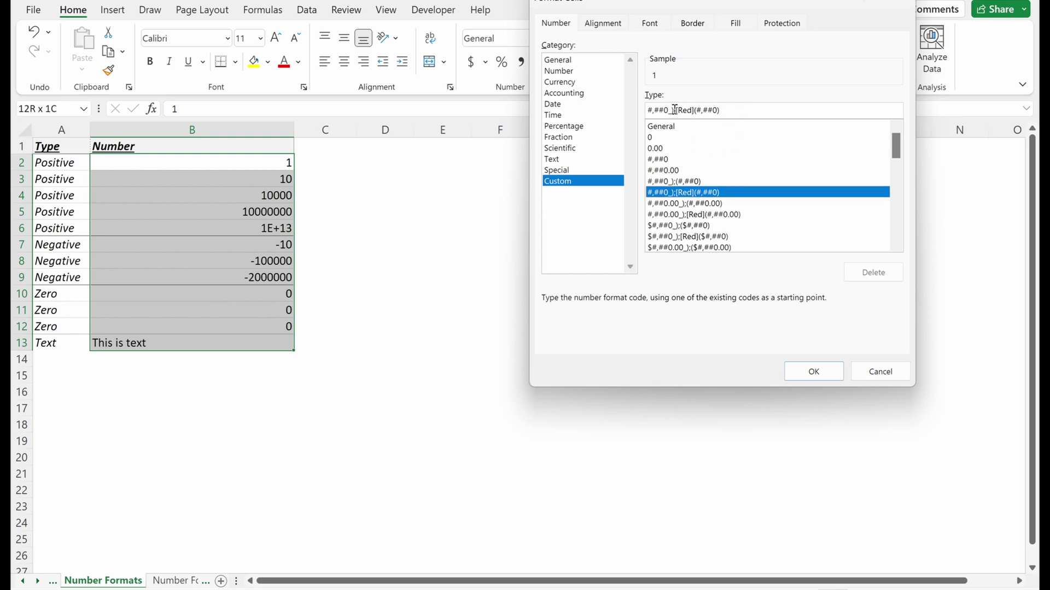
pyautogui.hotkey('shift', 'Right')
pyautogui.hotkey('shift', 'Right')
pyautogui.hotkey('shift', 'Right')
pyautogui.hotkey('shift', 'Right')
pyautogui.hotkey('shift', 'Right')
pyautogui.hotkey('shift', 'Right')
pyautogui.hotkey('shift', 'Right')
pyautogui.press('Left')
pyautogui.click(831, 374)
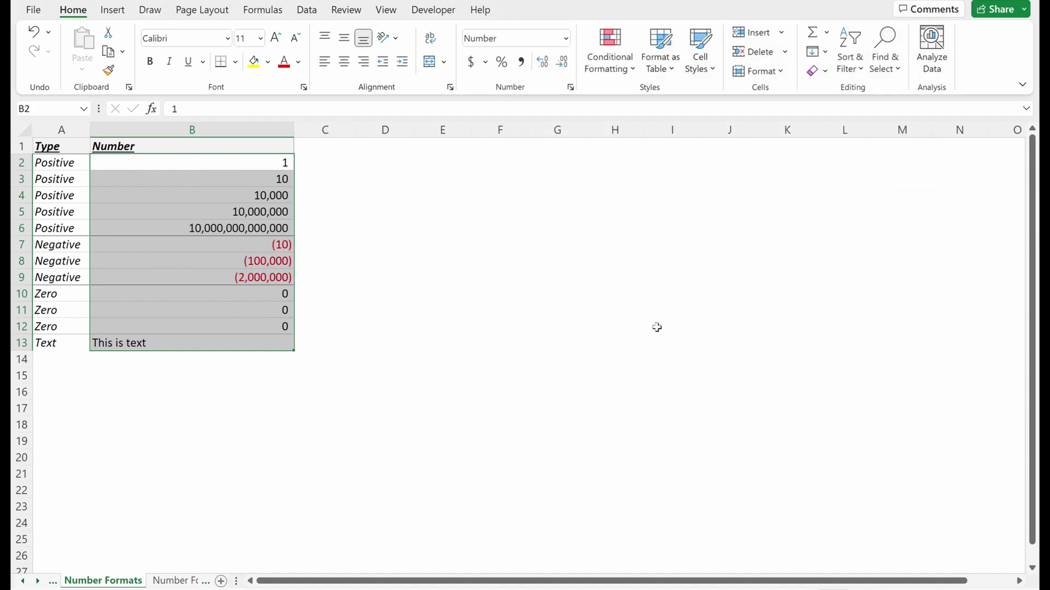
pyautogui.moveTo(287, 247); pyautogui.dragTo(285, 269)
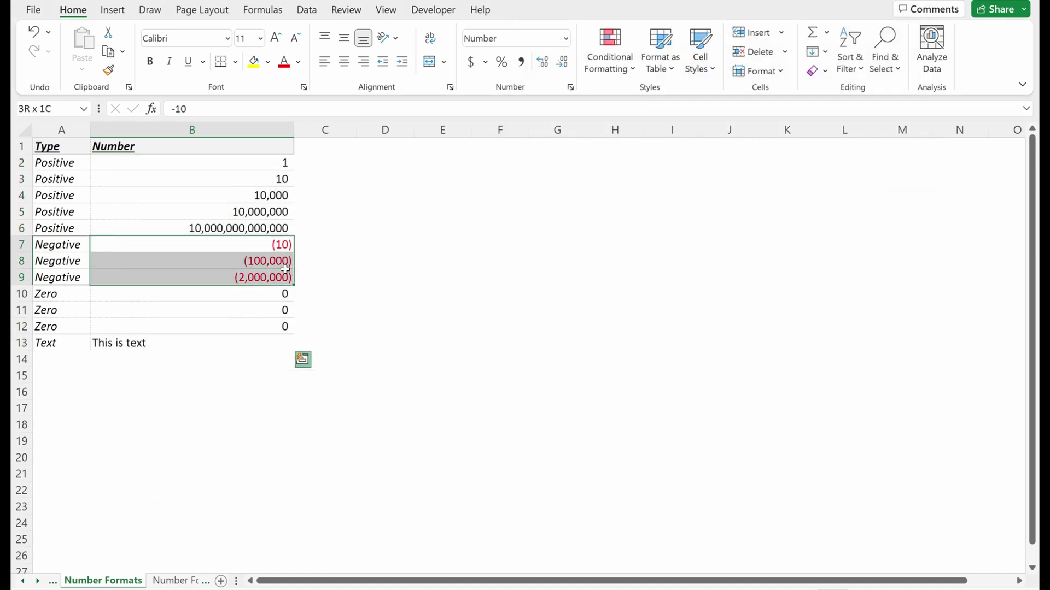
# - Extend B2:B13's custom code to #,##0_);[Red](#,##0);"BLANK";"Text"
pyautogui.moveTo(282, 163); pyautogui.dragTo(264, 343)
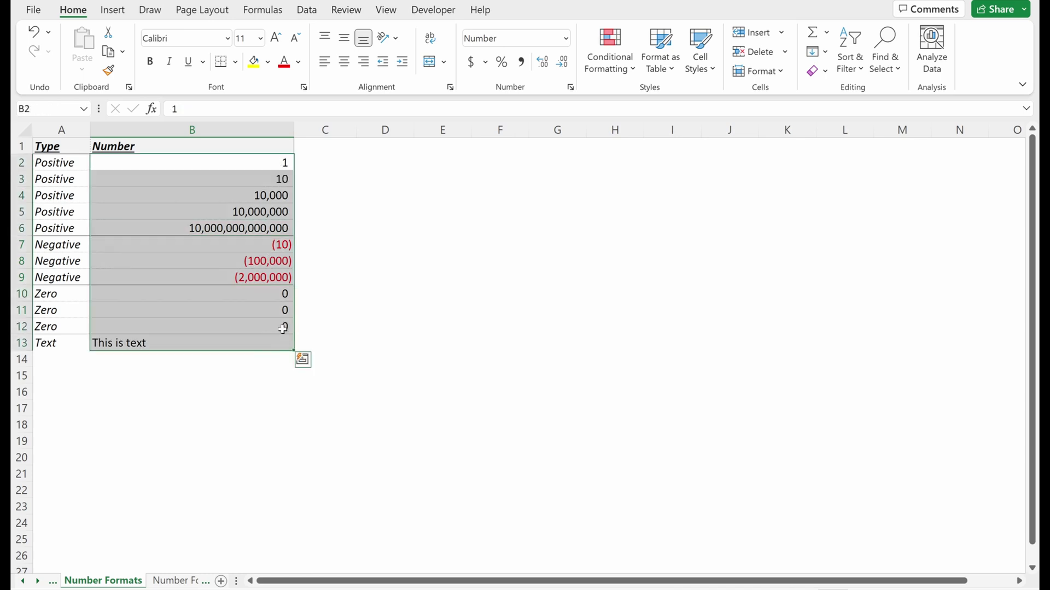
pyautogui.hotkey('ctrl', '1')
pyautogui.click(569, 182)
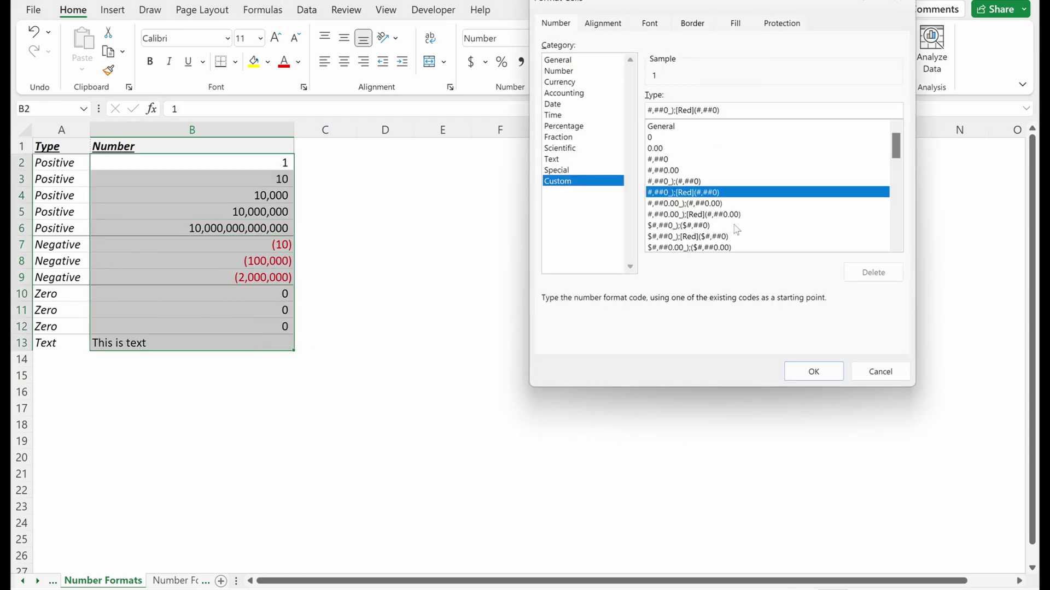
pyautogui.moveTo(739, 110); pyautogui.dragTo(695, 115)
pyautogui.click(724, 111)
pyautogui.write(';"BLANK";"Text')
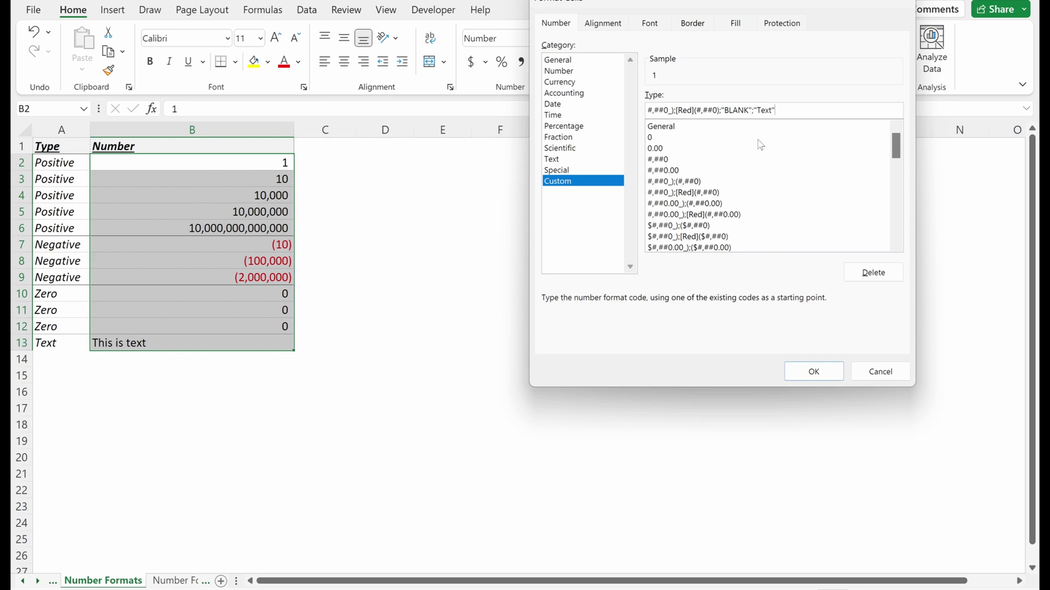
pyautogui.press('Return')
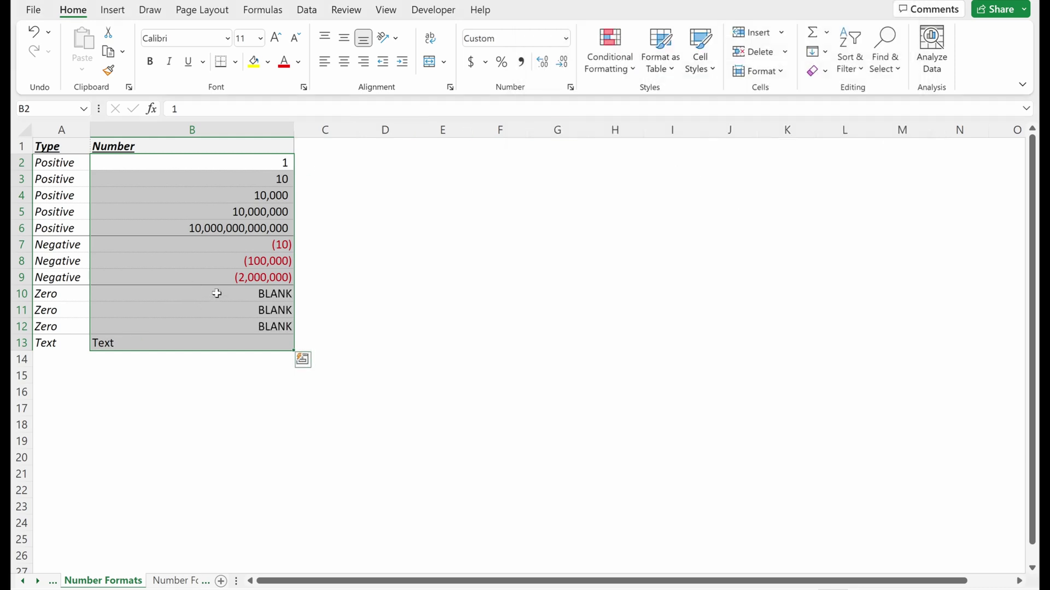
pyautogui.moveTo(216, 293)
pyautogui.mouseDown()
pyautogui.moveTo(219, 325)
pyautogui.moveTo(218, 311)
pyautogui.mouseUp()
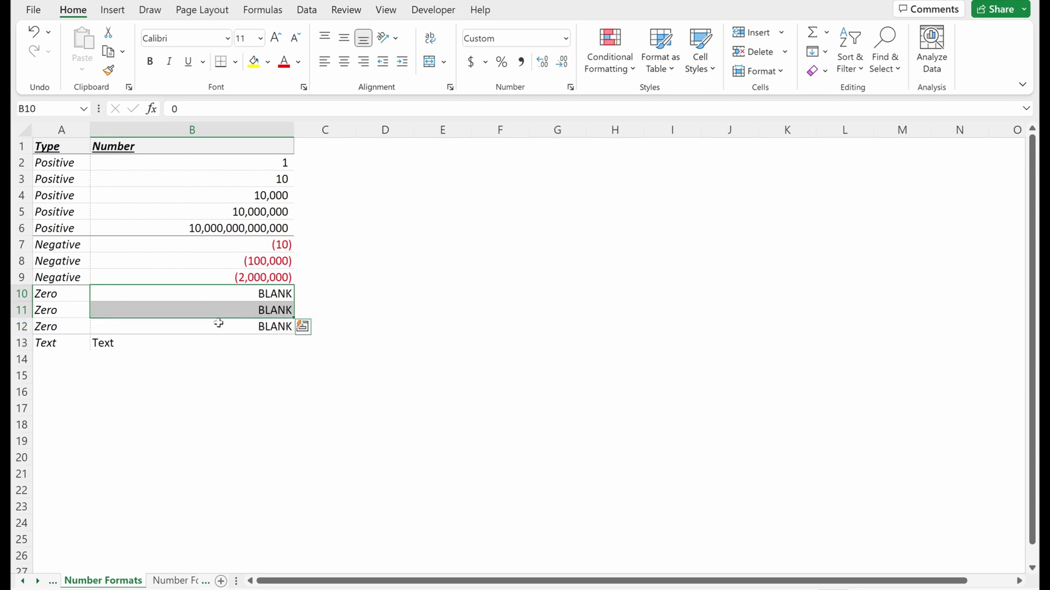
pyautogui.click(211, 344)
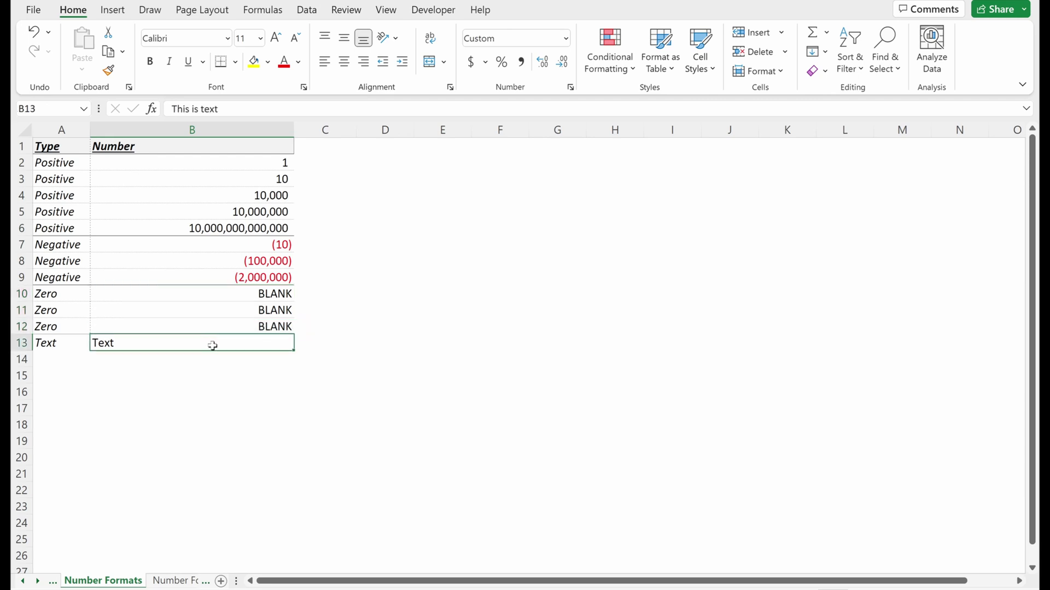
pyautogui.moveTo(257, 164); pyautogui.dragTo(258, 245)
pyautogui.click(319, 295)
pyautogui.press('Left')
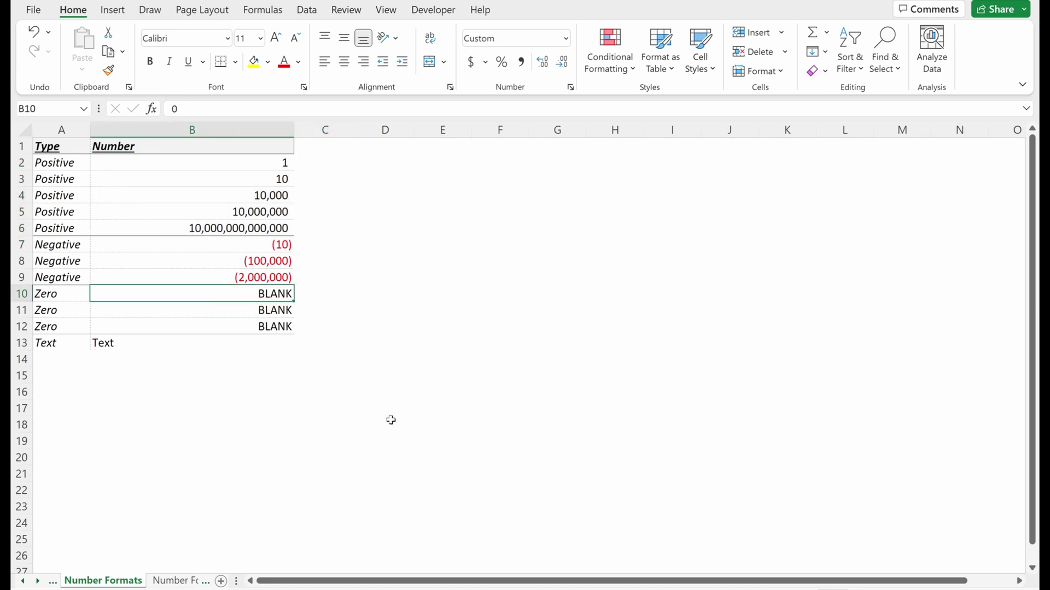
pyautogui.click(259, 109)
pyautogui.press('Escape')
pyautogui.press('F2')
pyautogui.press('Escape')
pyautogui.moveTo(276, 167); pyautogui.dragTo(270, 340)
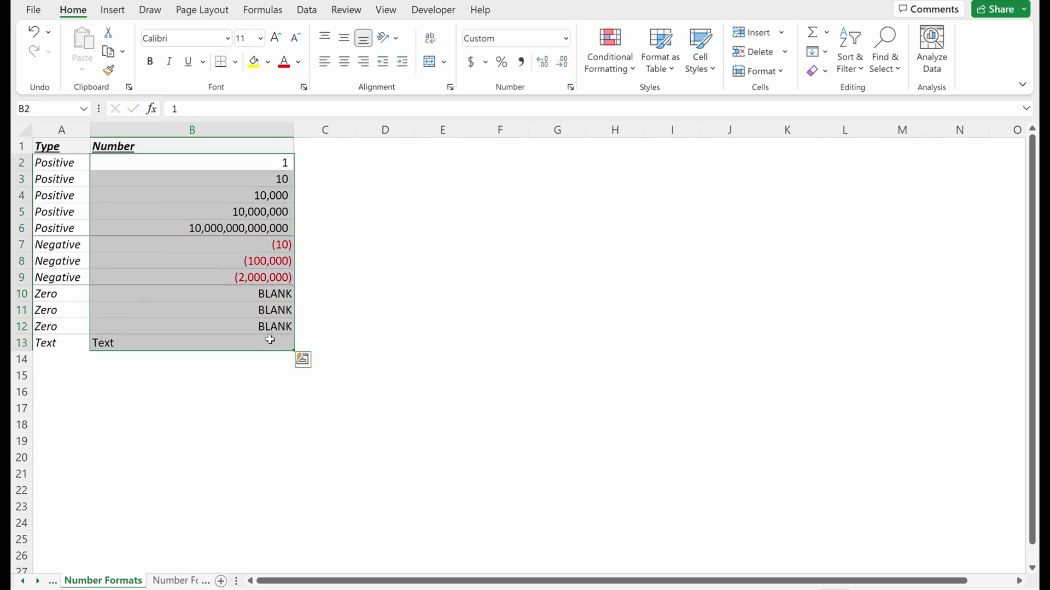
# - Change the custom code to "Positive";"Negative";"BLANK";"Text" for column B
pyautogui.hotkey('ctrl', '1')
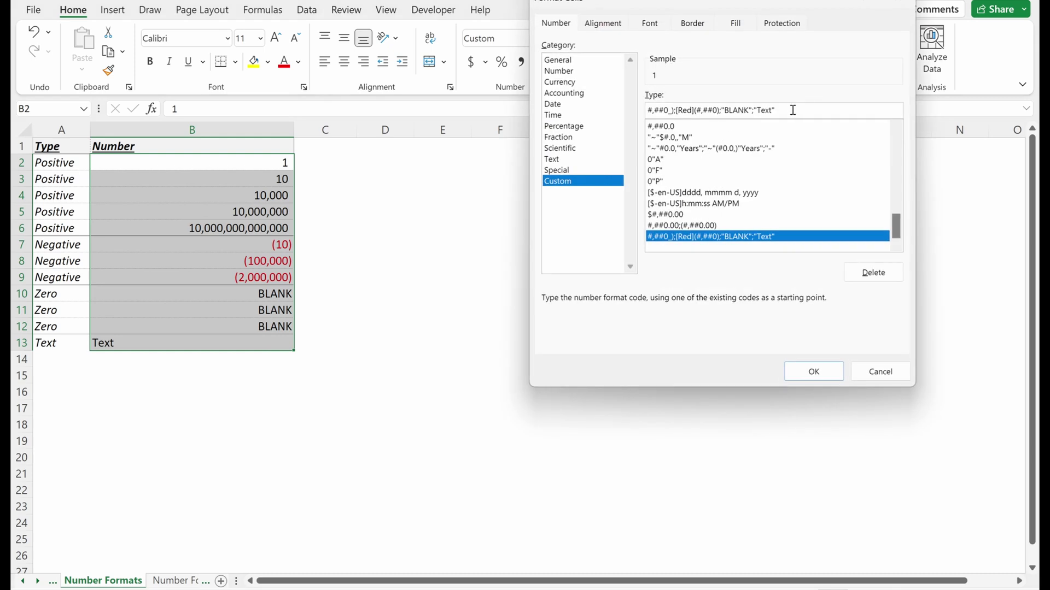
pyautogui.click(677, 111)
pyautogui.hotkey('shift', 'Home')
pyautogui.write('"Positive')
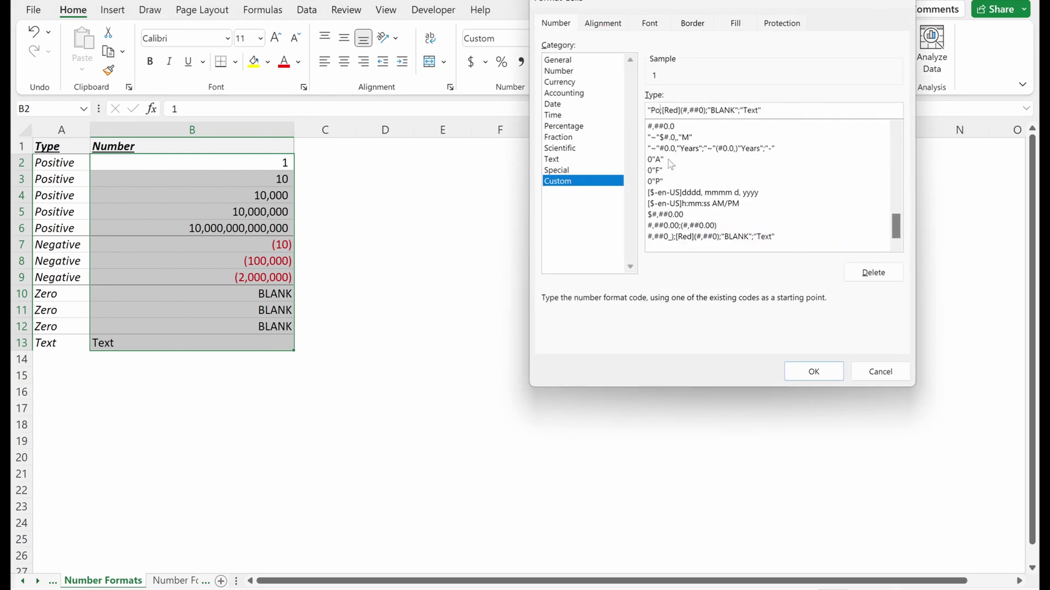
pyautogui.write('"')
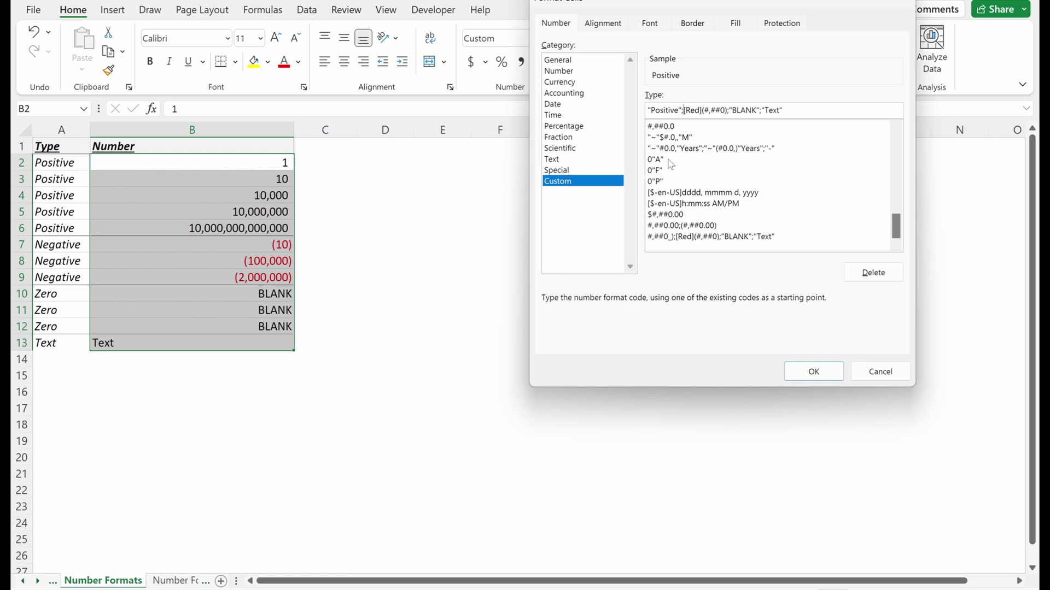
pyautogui.hotkey('shift', 'Right')
pyautogui.hotkey('shift', 'Right')
pyautogui.hotkey('shift', 'Right')
pyautogui.hotkey('shift', 'Right')
pyautogui.hotkey('shift', 'Right')
pyautogui.hotkey('shift', 'Right')
pyautogui.hotkey('shift', 'Right')
pyautogui.hotkey('shift', 'Right')
pyautogui.write('"Negative"')
pyautogui.press('Return')
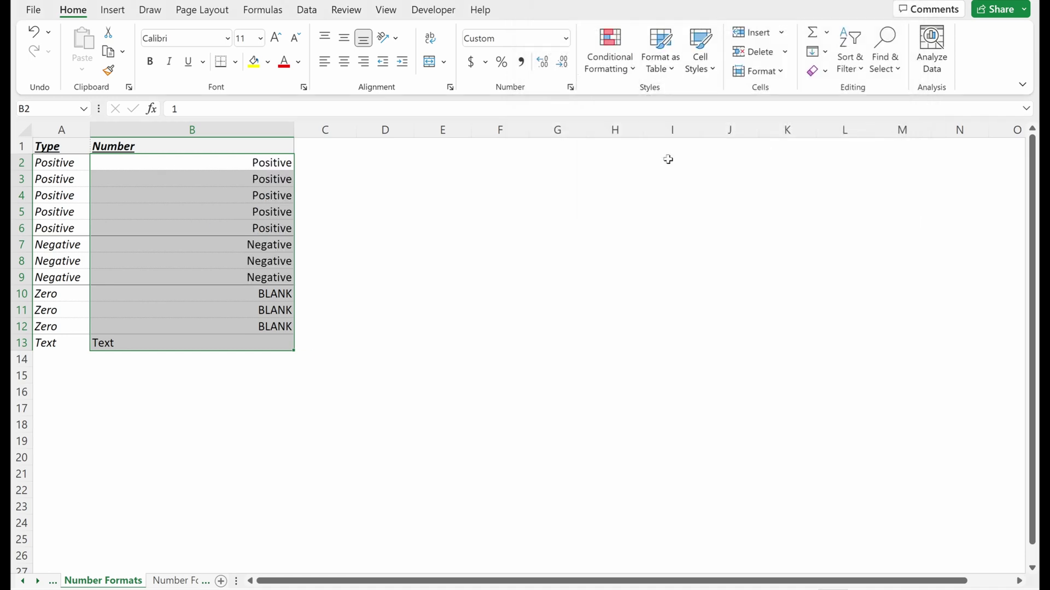
# - Inspect the underlying values stored in cells B3 and B4
pyautogui.click(278, 165)
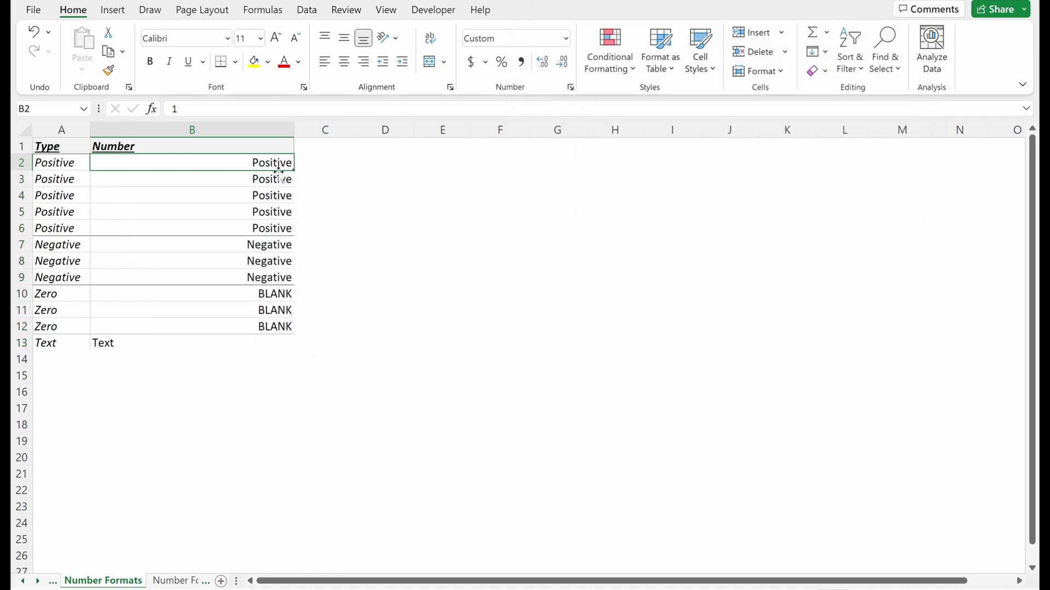
pyautogui.moveTo(276, 163); pyautogui.dragTo(274, 343)
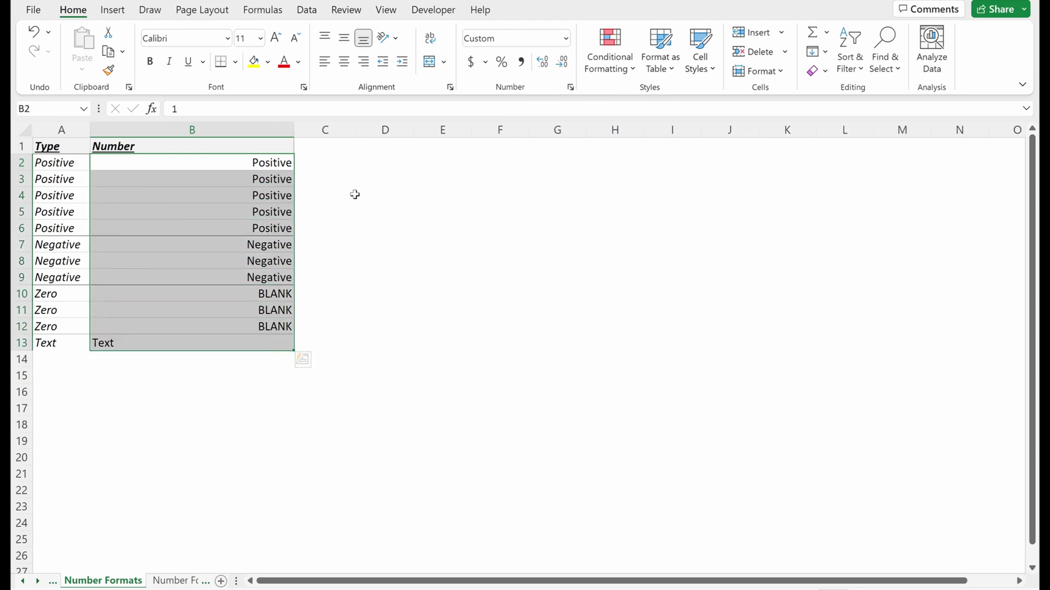
pyautogui.click(277, 179)
pyautogui.press('F2')
pyautogui.press('Return')
pyautogui.press('F2')
pyautogui.press('Return')
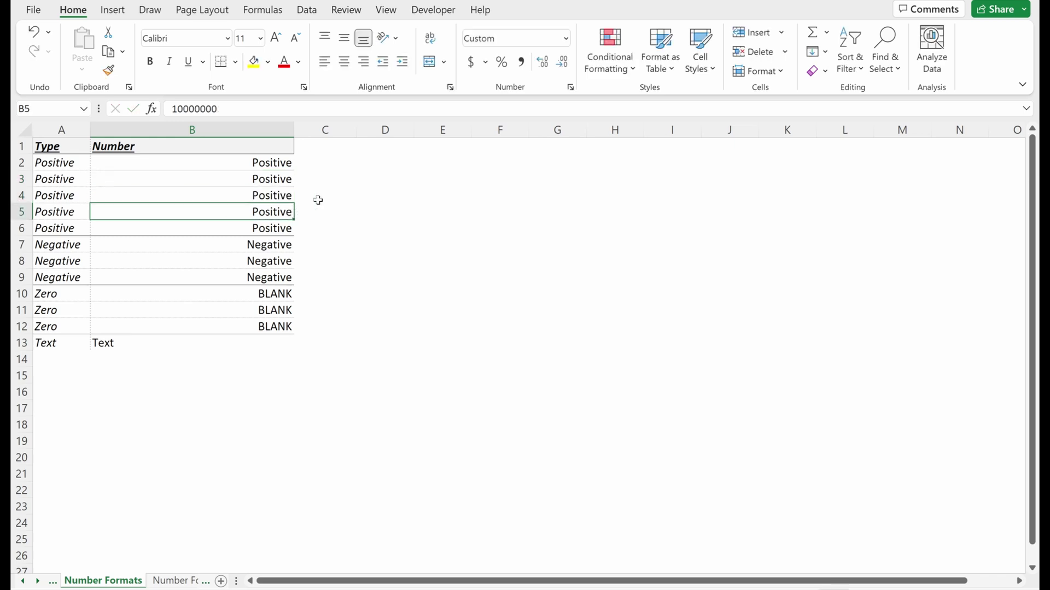
# - Paste B3's underlying value 10 into cell E3 as a value only
pyautogui.click(263, 180)
pyautogui.hotkey('ctrl', 'c')
pyautogui.click(464, 178)
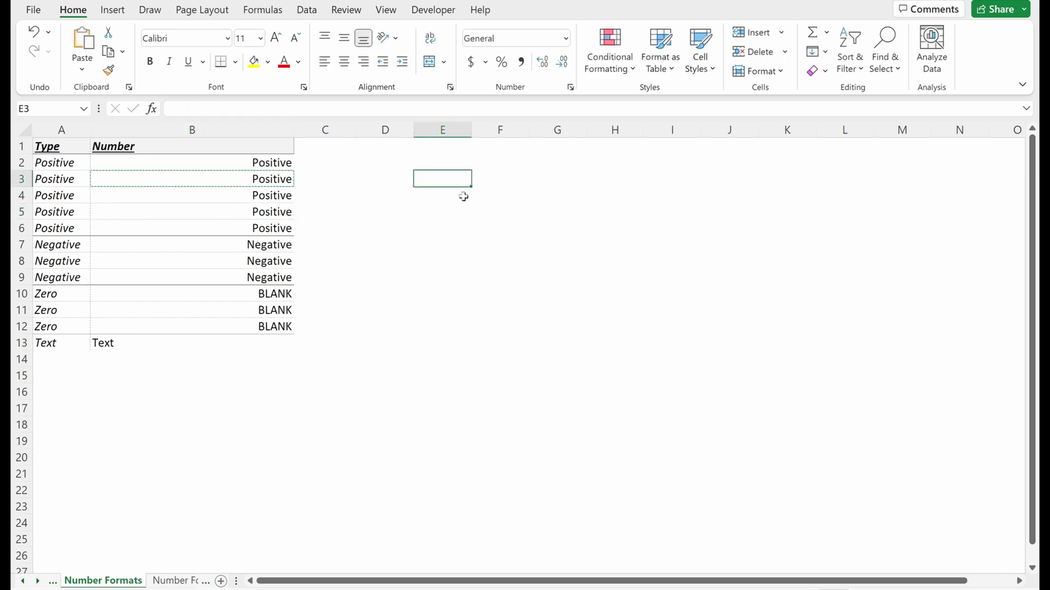
pyautogui.hotkey('ctrl', 'alt', 'v')
pyautogui.press('Return')
pyautogui.press('F2')
pyautogui.press('Escape')
# - Enter the formula =B8*1 in cell E8
pyautogui.click(442, 261)
pyautogui.write('=')
pyautogui.press('Left')
pyautogui.press('Left')
pyautogui.press('Left')
pyautogui.write('*1')
pyautogui.press('Return')
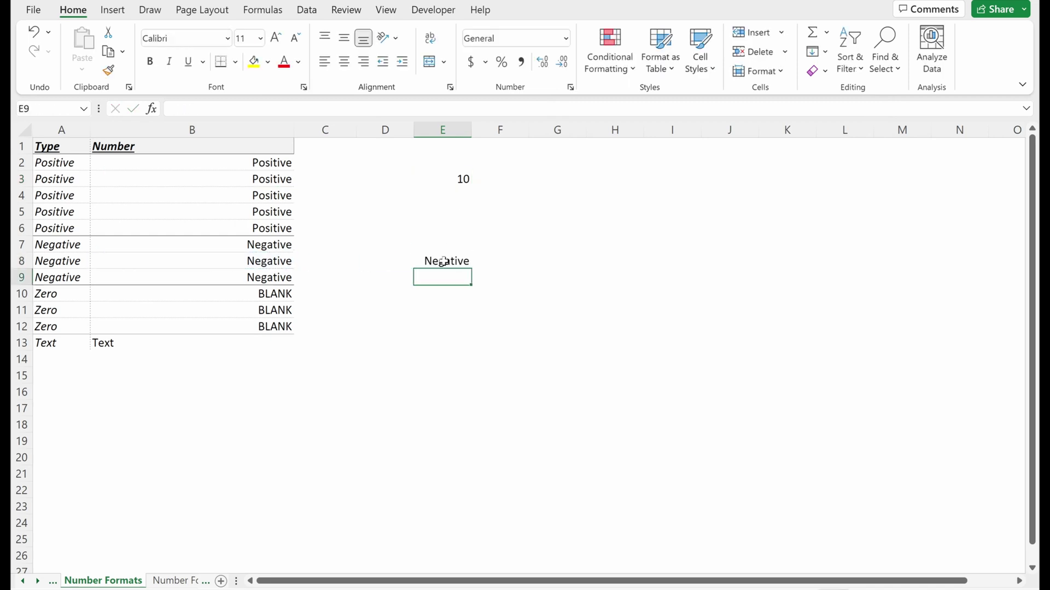
pyautogui.doubleClick(444, 262)
pyautogui.press('Escape')
# - Paste E3's formatting onto E8 so it shows -100000, keeping the =B8*1 formula
pyautogui.press('Up')
pyautogui.press('Up')
pyautogui.press('Up')
pyautogui.press('Up')
pyautogui.press('Up')
pyautogui.hotkey('ctrl', 'c')
pyautogui.click(442, 261)
pyautogui.hotkey('ctrl', 'alt', 'v')
pyautogui.press('t')
pyautogui.press('Return')
pyautogui.doubleClick(444, 262)
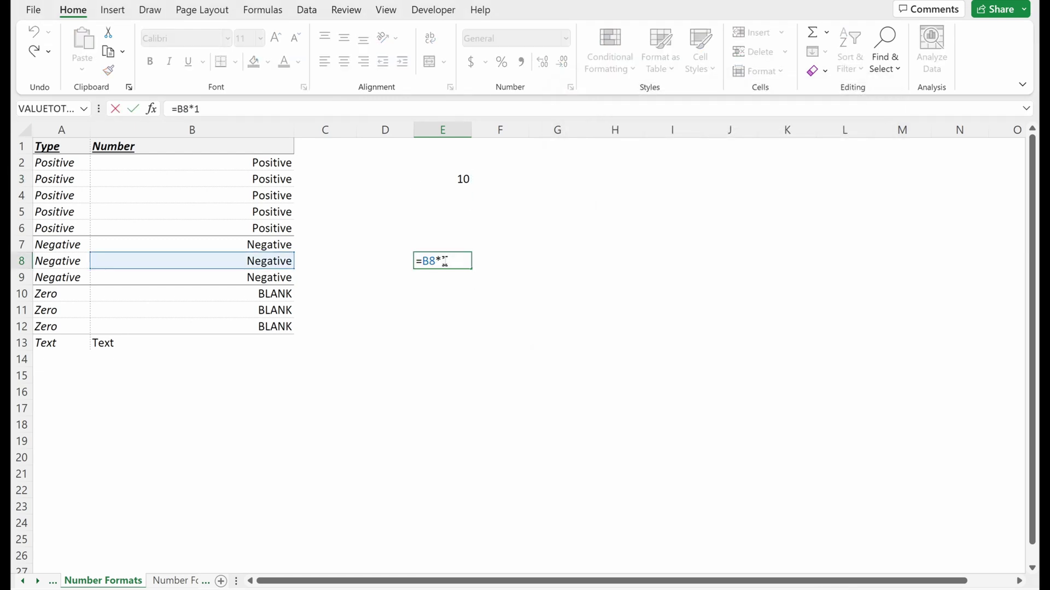
pyautogui.press('Escape')
pyautogui.doubleClick(445, 261)
pyautogui.press('Return')
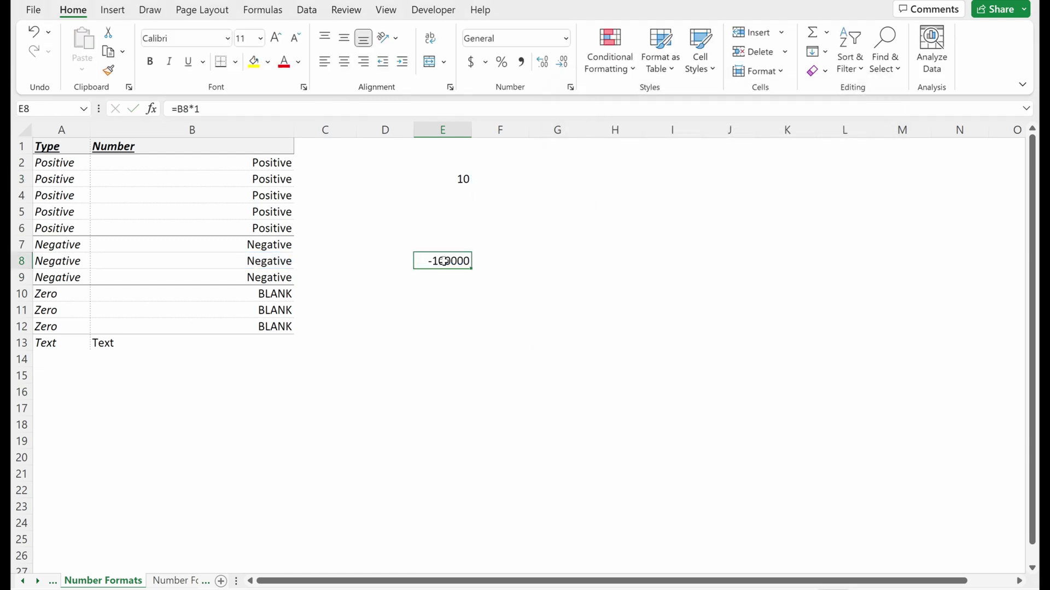
# - Reselect the column B values from B2 down to B13
pyautogui.press('Left')
pyautogui.press('Left')
pyautogui.press('Down')
pyautogui.press('Left')
pyautogui.press('Up')
pyautogui.press('Up')
pyautogui.press('Up')
pyautogui.press('Up')
pyautogui.press('Up')
pyautogui.press('Up')
pyautogui.press('Up')
pyautogui.press('Up')
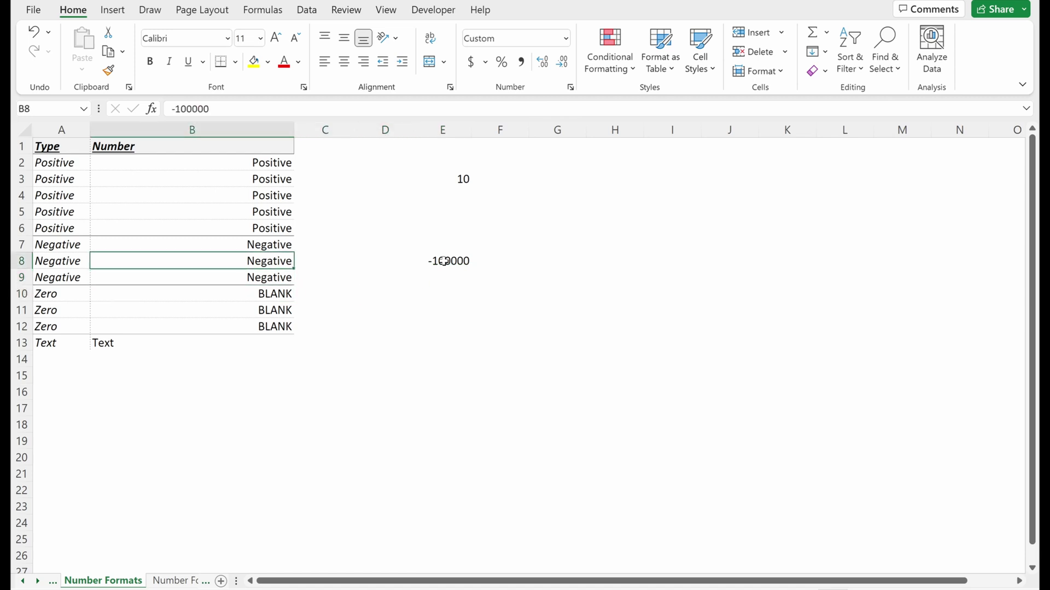
pyautogui.hotkey('ctrl', 'shift', 'Down')
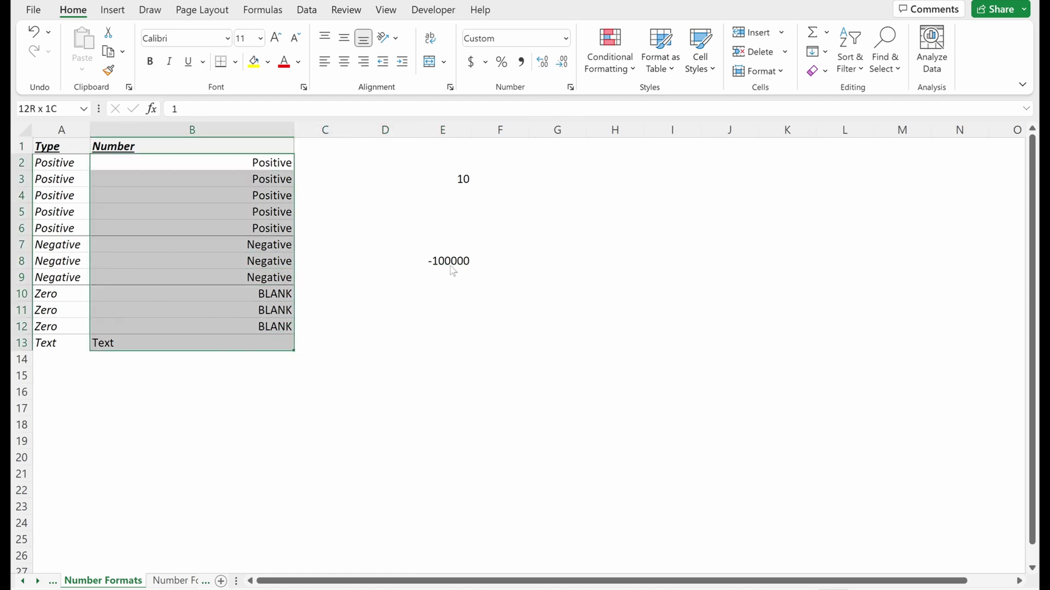
# - Put #,## before "Positive" in the format code so positives read like 10,000Positive
pyautogui.hotkey('ctrl', '1')
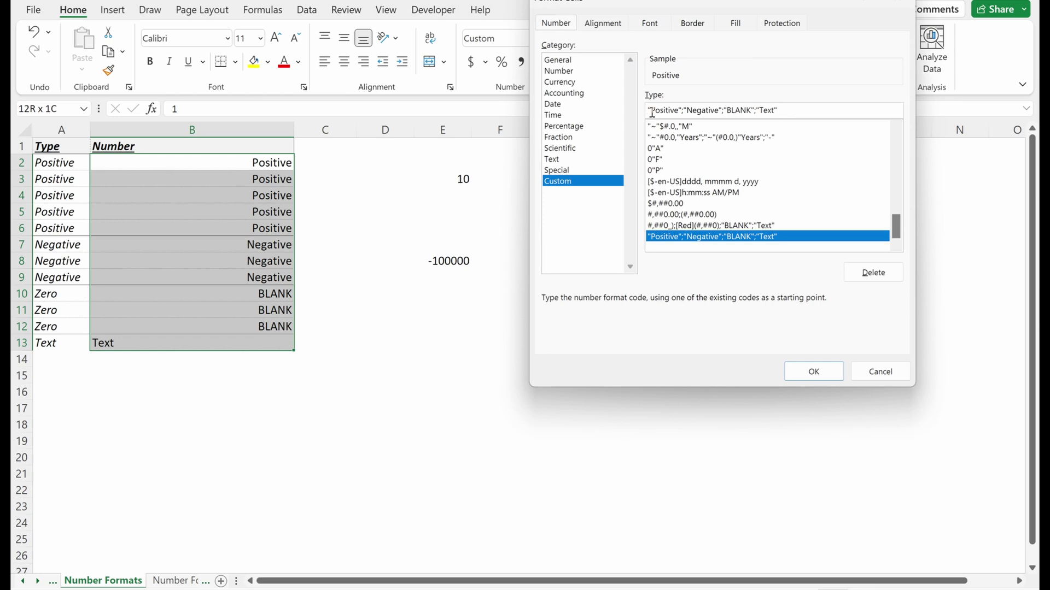
pyautogui.moveTo(652, 112); pyautogui.dragTo(677, 112)
pyautogui.click(650, 112)
pyautogui.write('#')
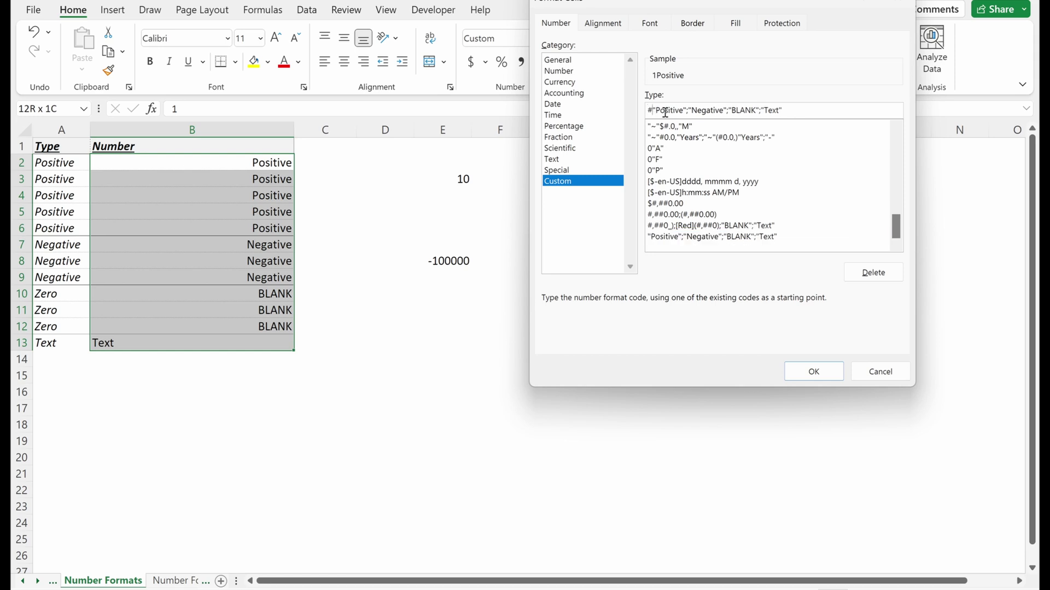
pyautogui.write(',##')
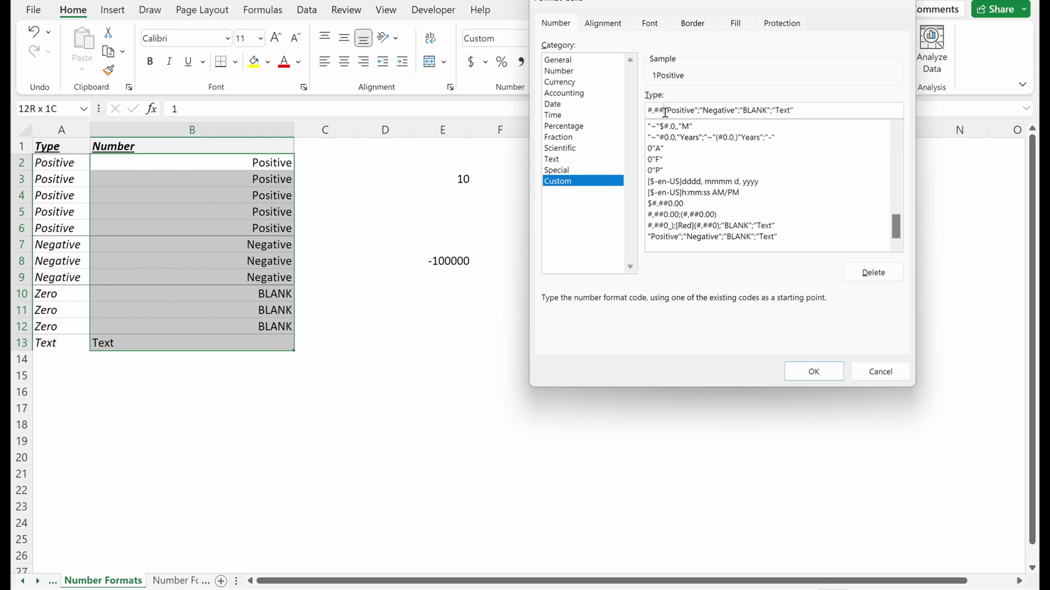
pyautogui.press('Return')
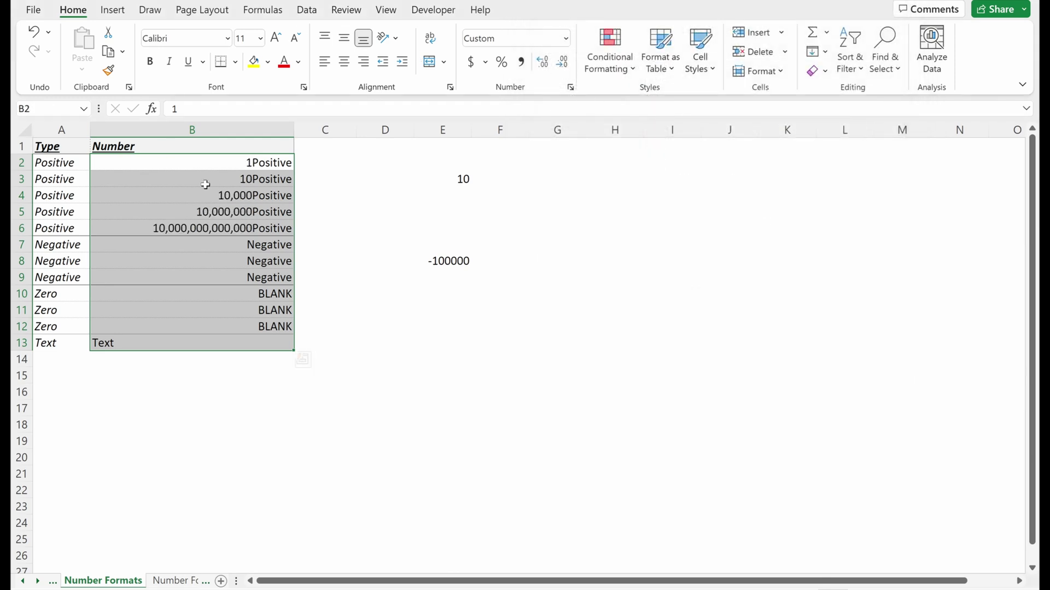
# - Move #,### after "Positive" in B2:B13's format code so the word precedes the number
pyautogui.click(221, 166)
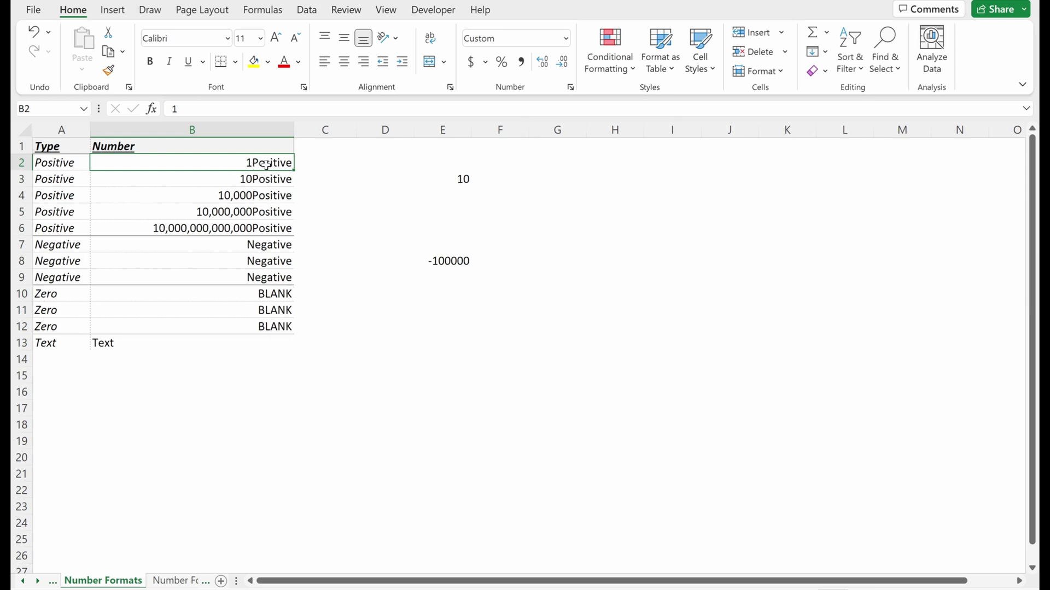
pyautogui.moveTo(267, 165); pyautogui.dragTo(267, 225)
pyautogui.moveTo(276, 164); pyautogui.dragTo(271, 344)
pyautogui.hotkey('ctrl', '1')
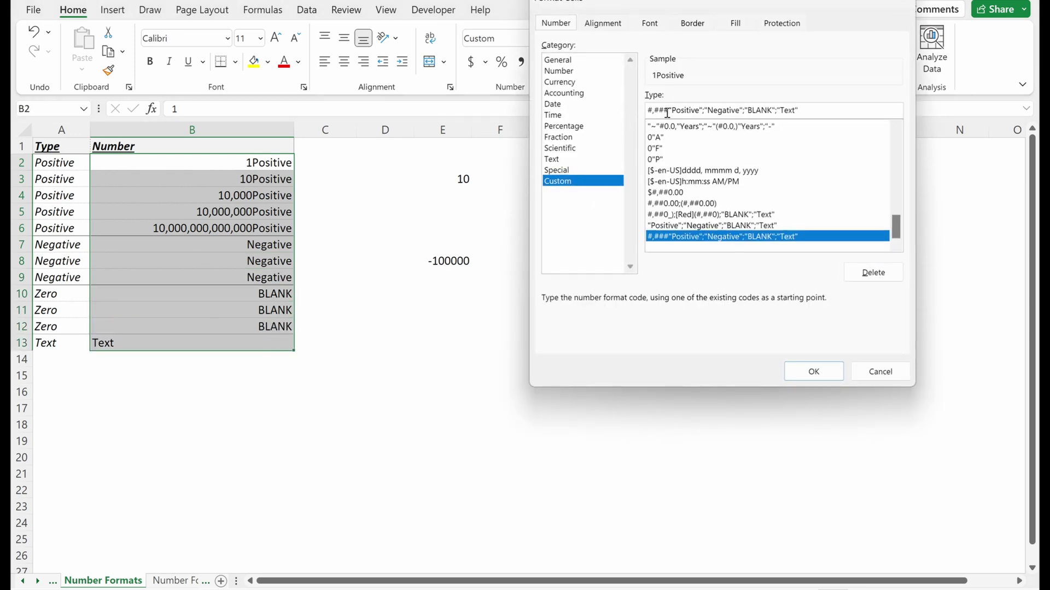
pyautogui.moveTo(667, 113); pyautogui.dragTo(647, 114)
pyautogui.hotkey('ctrl', 'c')
pyautogui.click(702, 110)
pyautogui.hotkey('ctrl', 'v')
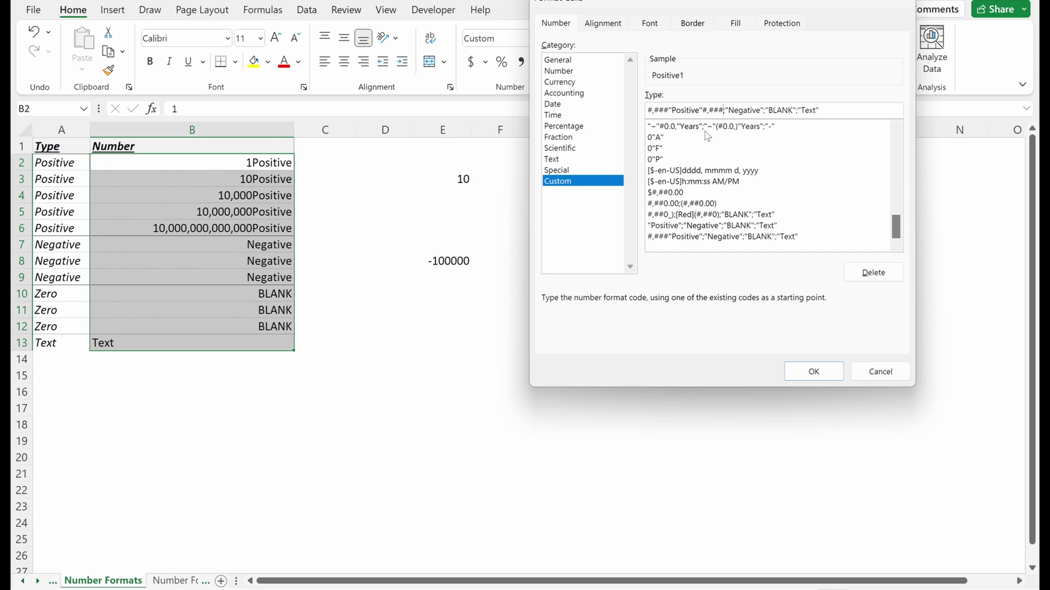
pyautogui.hotkey('shift', 'Right')
pyautogui.hotkey('shift', 'Right')
pyautogui.hotkey('shift', 'Right')
pyautogui.press('Delete')
pyautogui.click(818, 371)
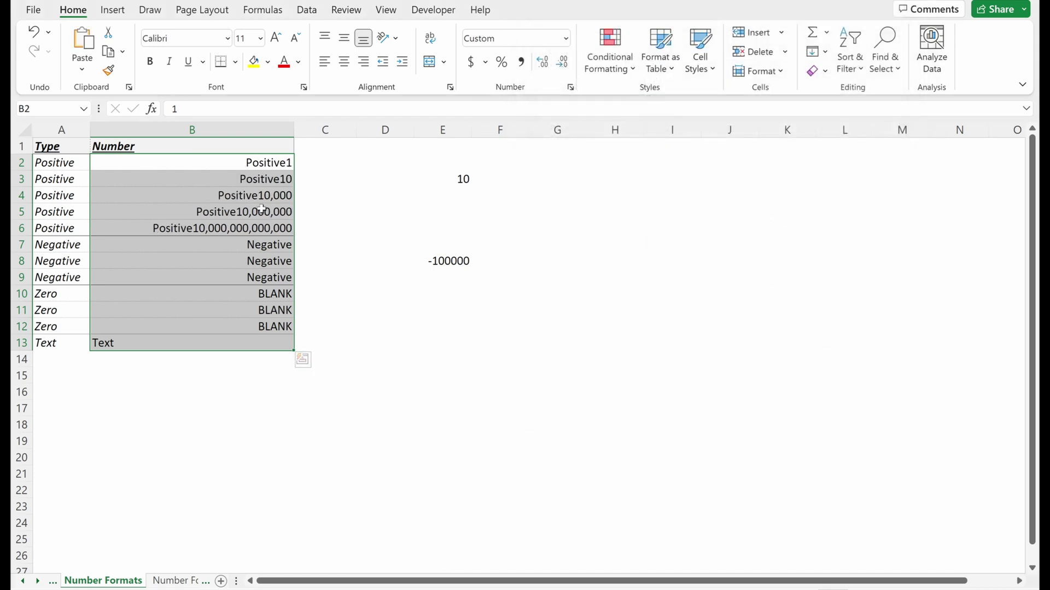
# - Add 0.00 after #,### so positives show like Positive10,000.00, then reopen Format Cells
pyautogui.click(252, 196)
pyautogui.moveTo(261, 164); pyautogui.dragTo(260, 342)
pyautogui.click(385, 227)
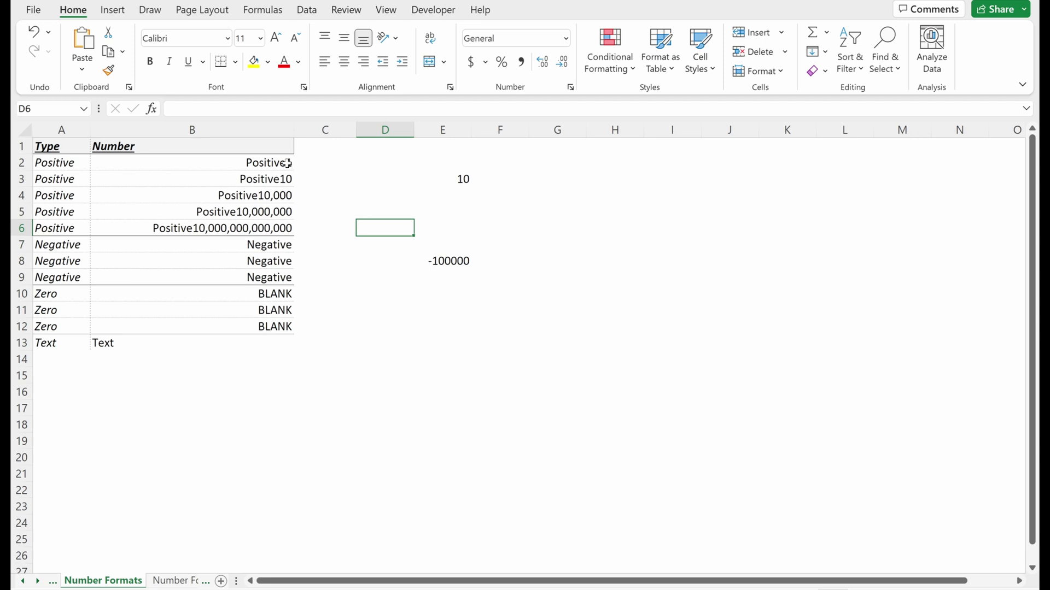
pyautogui.moveTo(290, 163); pyautogui.dragTo(296, 350)
pyautogui.hotkey('ctrl', '1')
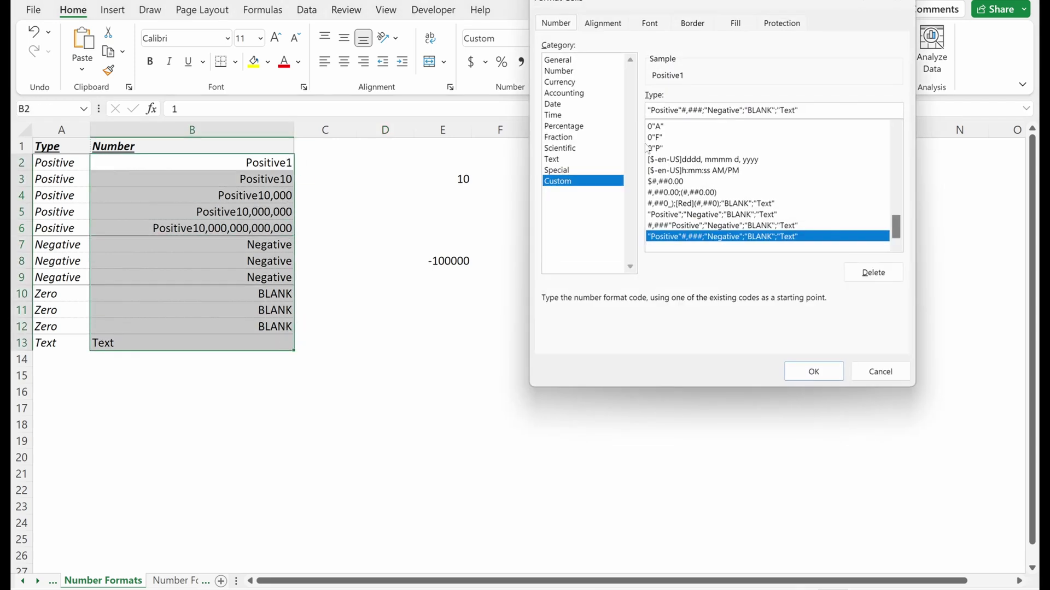
pyautogui.click(703, 111)
pyautogui.write('0.00')
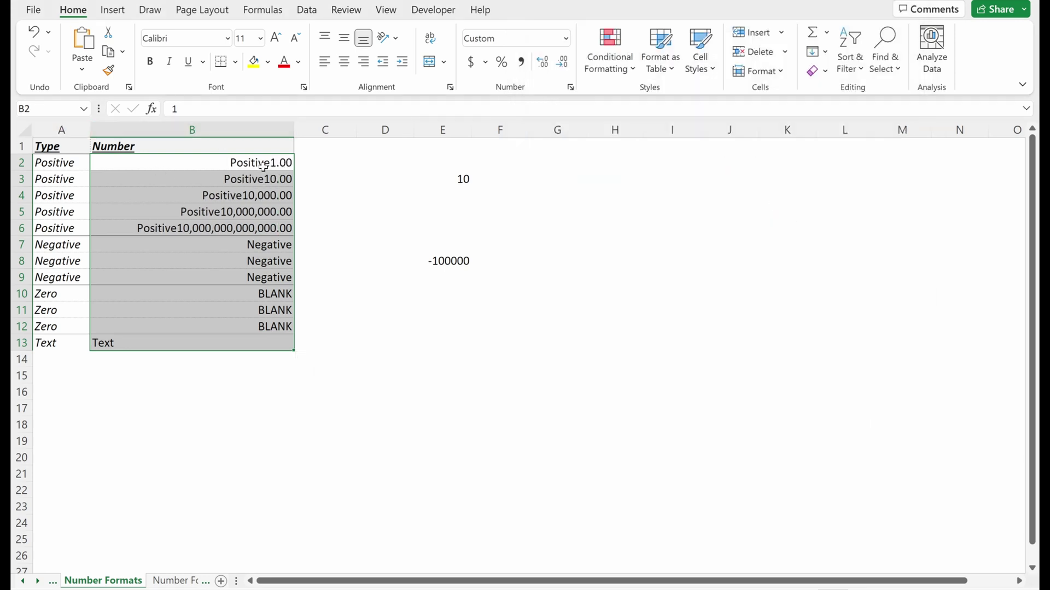
pyautogui.hotkey('ctrl', '1')
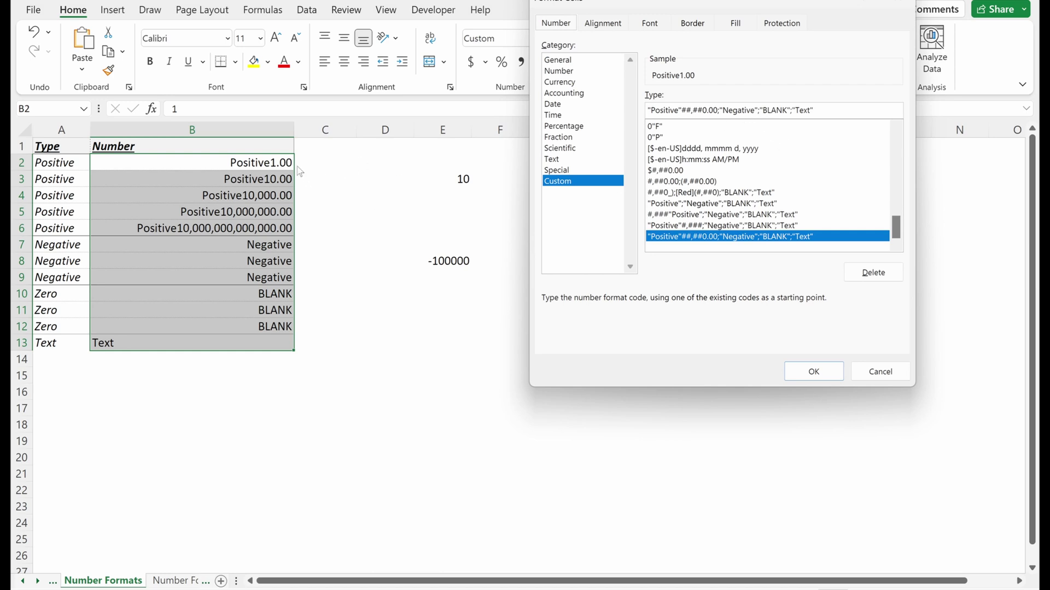
# - Delete BLANK from the zero section, leaving empty quotes, so B10:B12 display nothing
pyautogui.click(736, 112)
pyautogui.click(845, 111)
pyautogui.click(764, 111)
pyautogui.hotkey('shift', 'End')
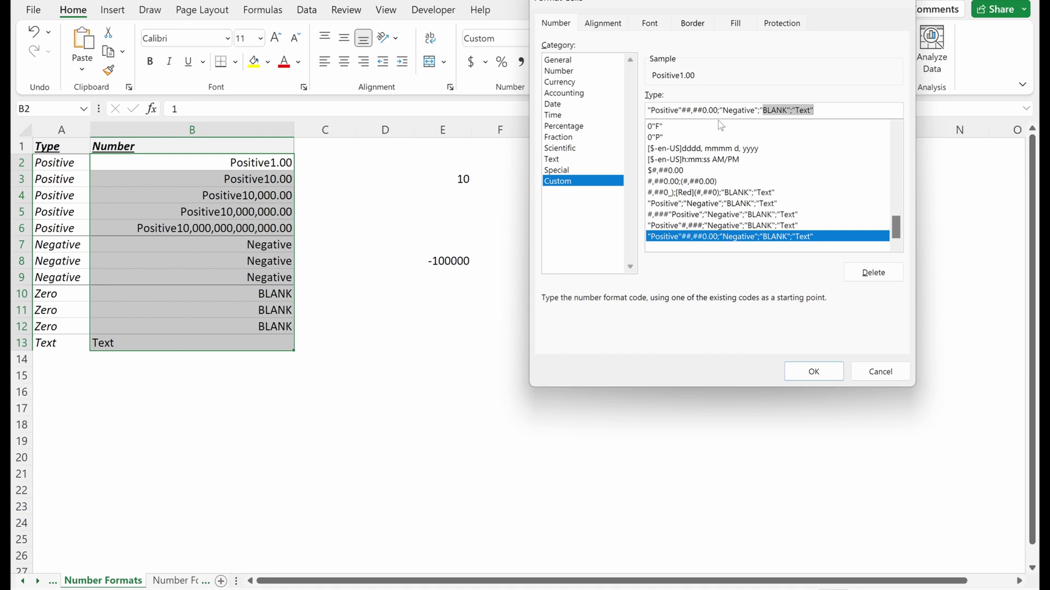
pyautogui.click(787, 110)
pyautogui.hotkey('shift', 'Left')
pyautogui.hotkey('shift', 'Left')
pyautogui.hotkey('shift', 'Left')
pyautogui.press('BackSpace')
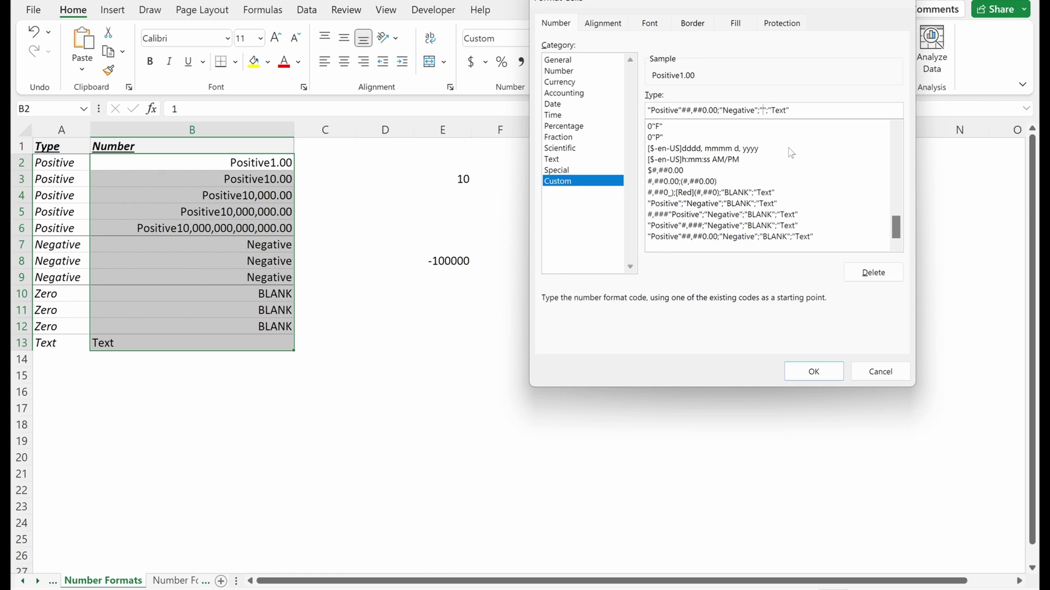
pyautogui.press('Return')
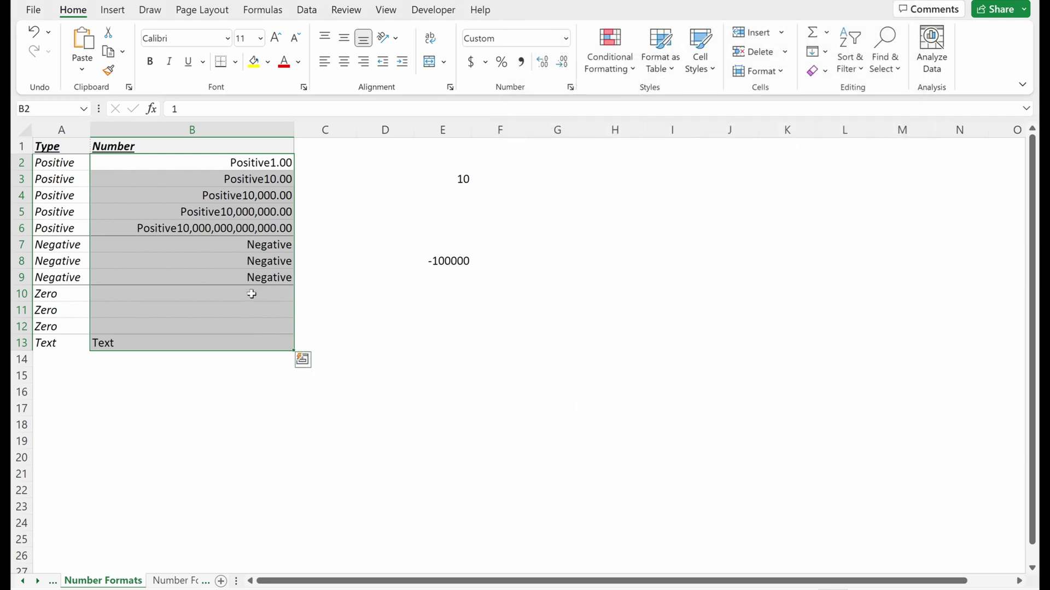
# - Remove the quoted dash from the zero section so the code reads "Negative";;"Text"
pyautogui.moveTo(252, 293); pyautogui.dragTo(276, 154)
pyautogui.hotkey('ctrl', '1')
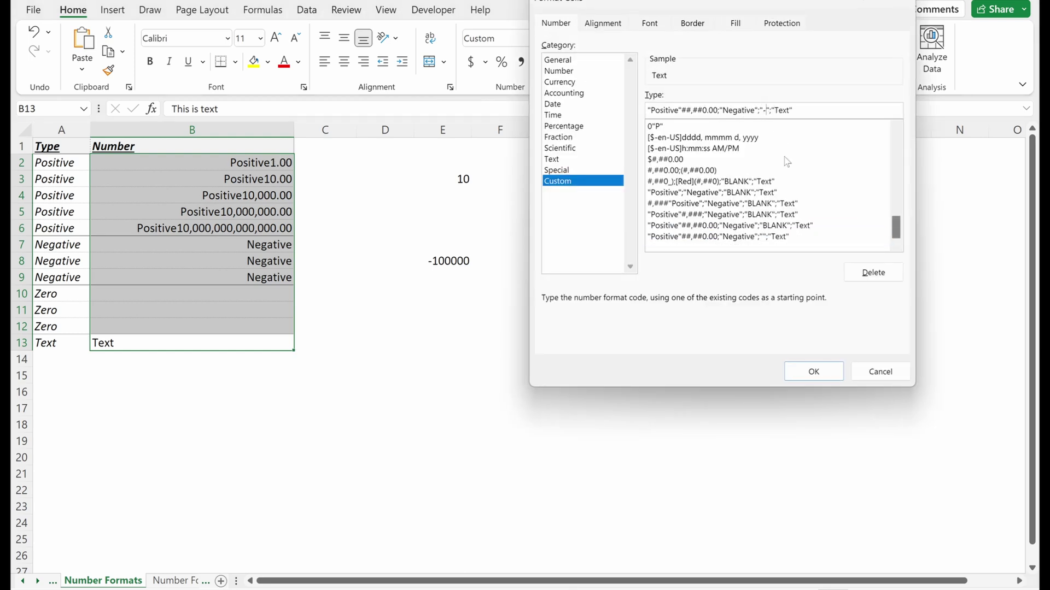
pyautogui.press('Return')
pyautogui.click(563, 244)
pyautogui.moveTo(280, 164); pyautogui.dragTo(270, 344)
pyautogui.hotkey('ctrl', '1')
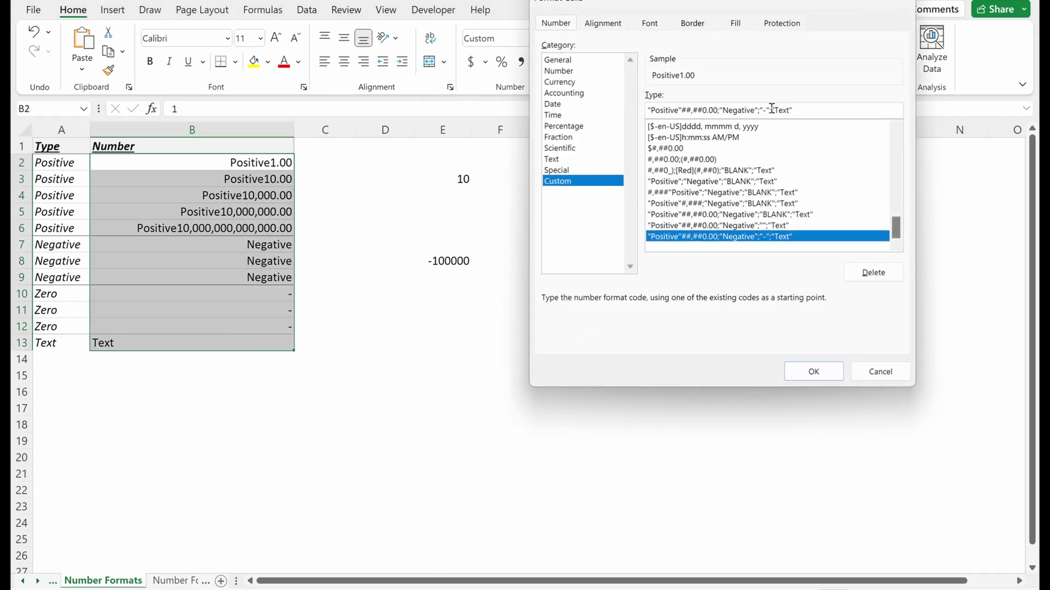
pyautogui.click(765, 110)
pyautogui.hotkey('shift', 'Left')
pyautogui.hotkey('shift', 'Left')
pyautogui.hotkey('shift', 'Left')
pyautogui.press('BackSpace')
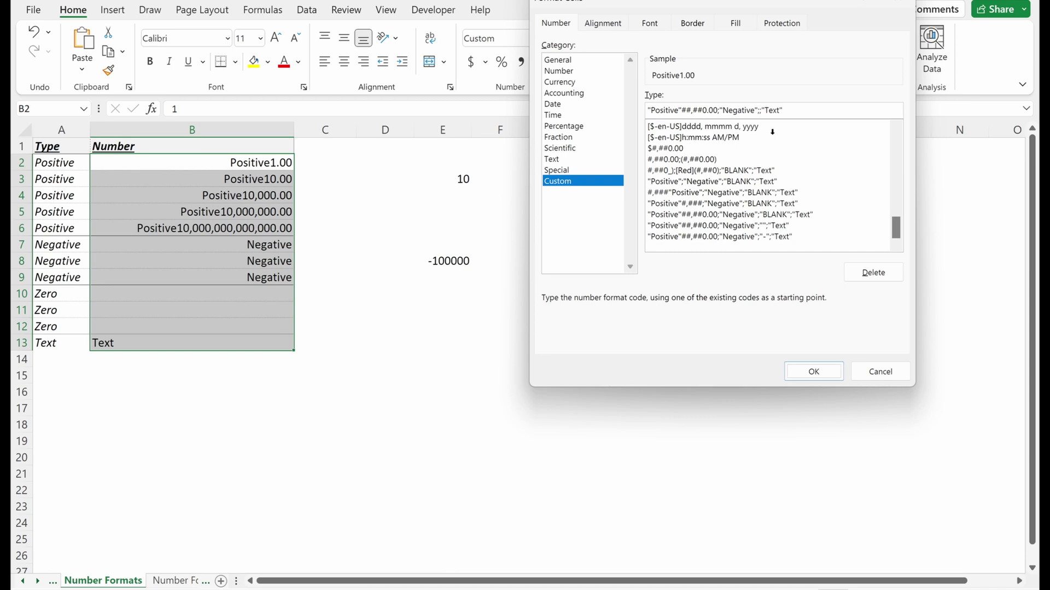
pyautogui.press('Return')
pyautogui.moveTo(174, 293); pyautogui.dragTo(185, 320)
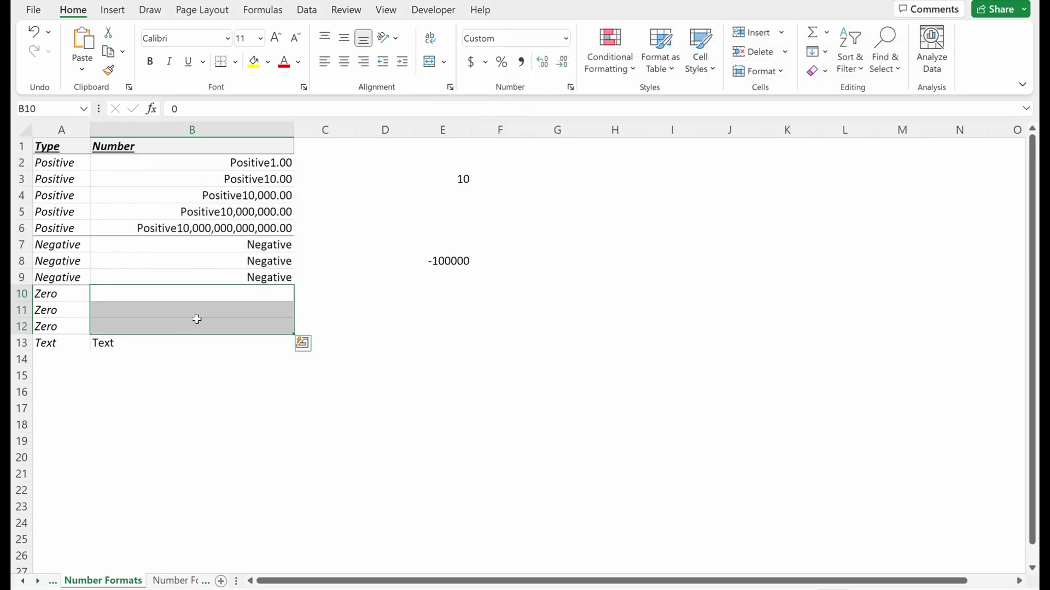
# - Try #"Text" in the text section of B2:B13's format; Excel rejects it as invalid
pyautogui.click(197, 320)
pyautogui.click(358, 232)
pyautogui.moveTo(276, 163); pyautogui.dragTo(273, 343)
pyautogui.hotkey('ctrl', '1')
pyautogui.click(763, 111)
pyautogui.write('##,##0.00;"Negative";;#"Text')
pyautogui.press('Return')
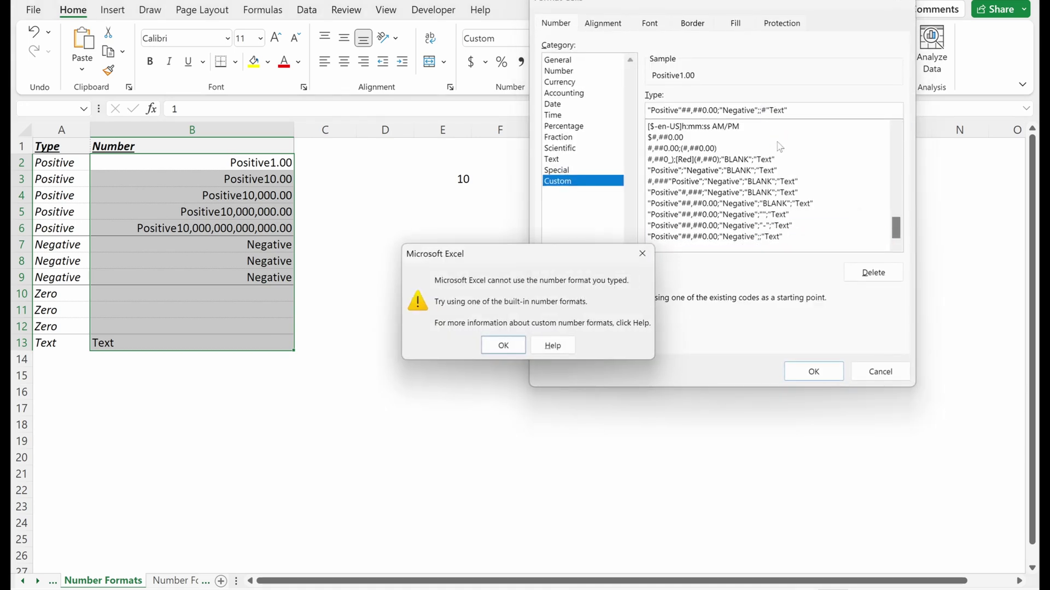
pyautogui.click(504, 347)
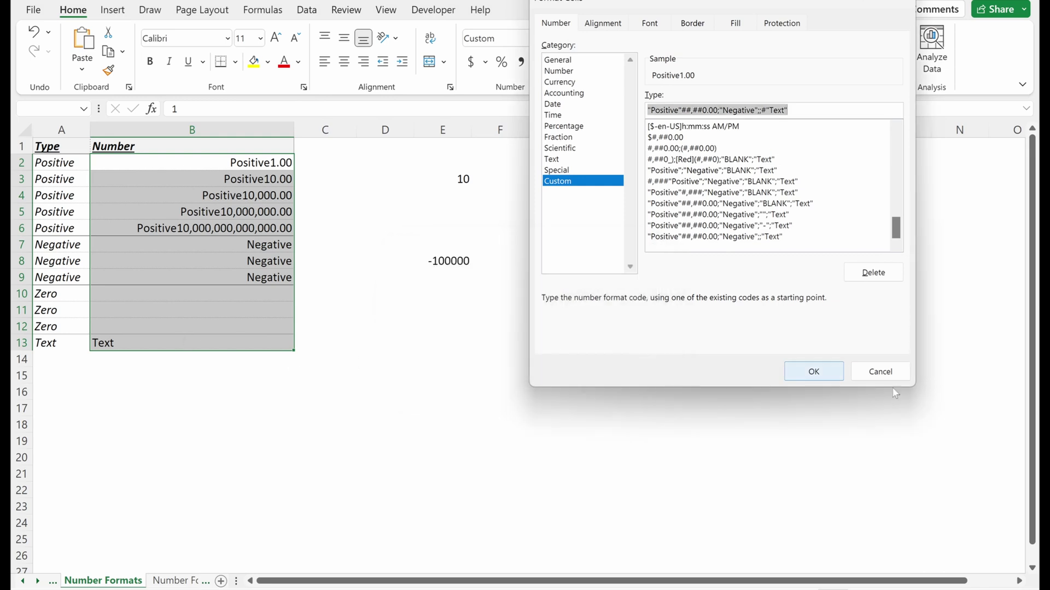
# - Reset B13 to General, then reapply the latest custom code with @ before "Text"
pyautogui.click(841, 377)
pyautogui.click(230, 355)
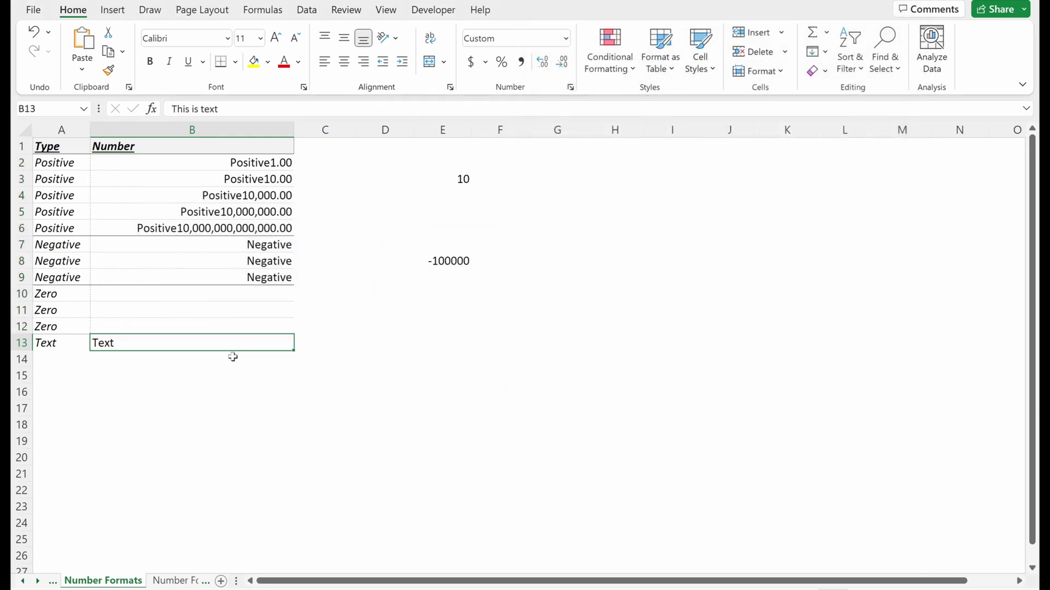
pyautogui.hotkey('ctrl', 'shift', '~')
pyautogui.hotkey('ctrl', 'shift', 'Up')
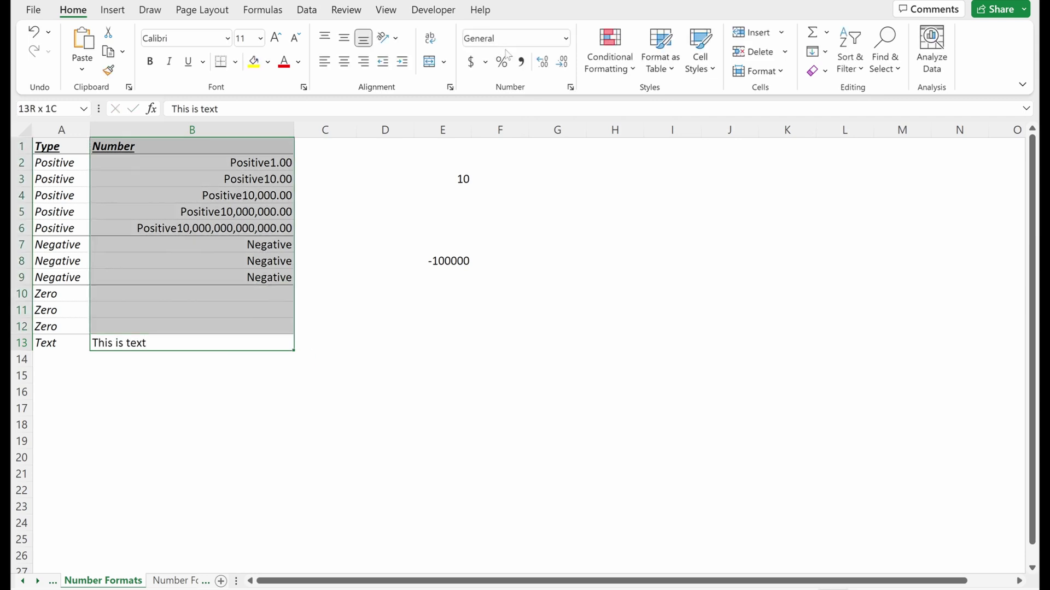
pyautogui.hotkey('shift', 'Down')
pyautogui.hotkey('ctrl', '1')
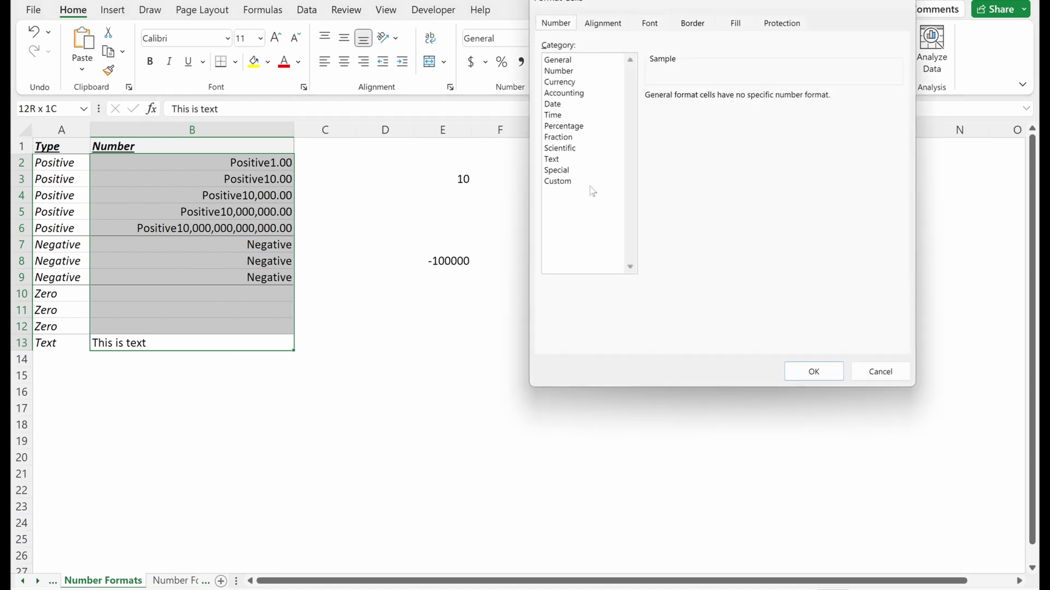
pyautogui.click(588, 183)
pyautogui.moveTo(905, 146); pyautogui.dragTo(897, 233)
pyautogui.click(774, 237)
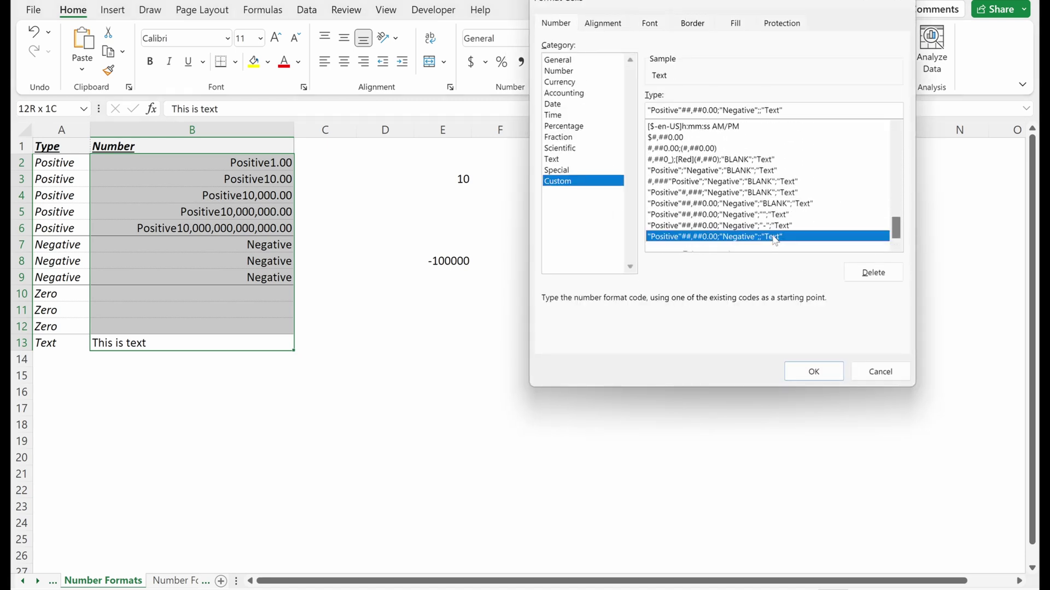
pyautogui.click(763, 109)
pyautogui.write('@')
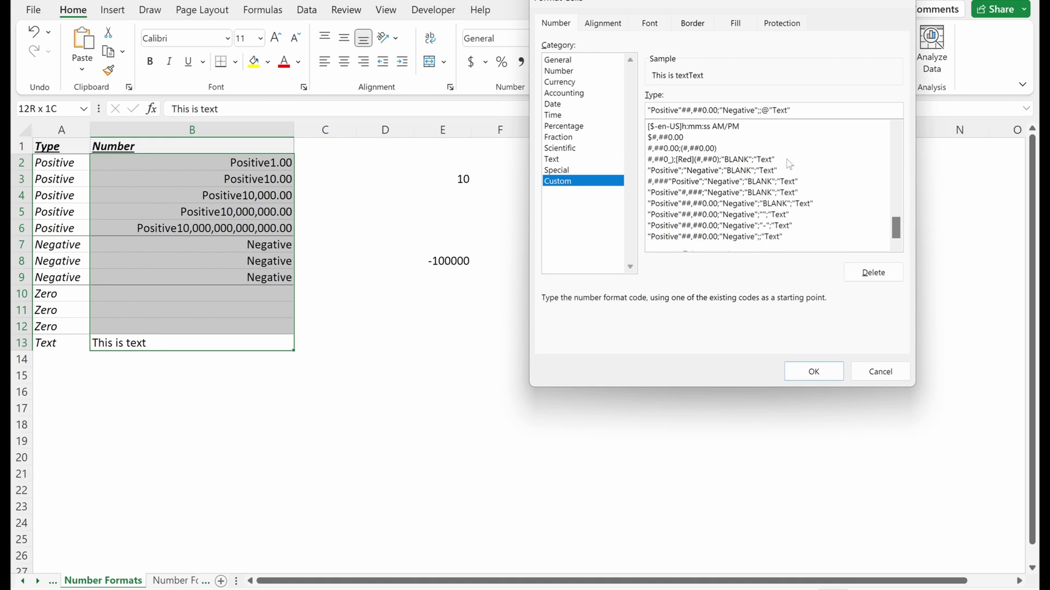
pyautogui.press('Return')
# - Change the text section to @"Folllowed by Text" so B13 shows its text plus the suffix
pyautogui.hotkey('shift', 'BackSpace')
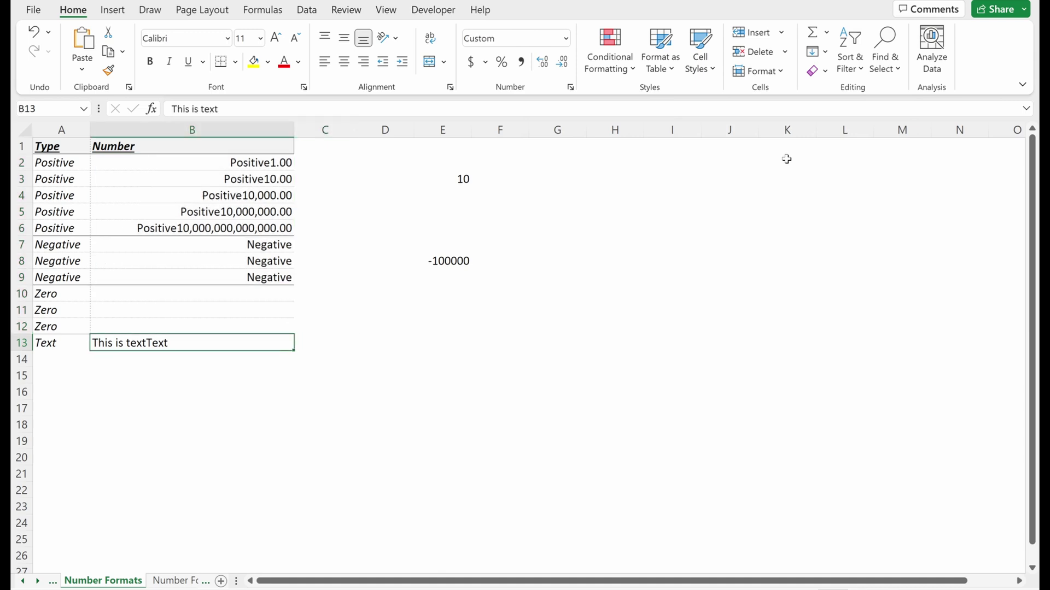
pyautogui.hotkey('ctrl', 'shift', 'Up')
pyautogui.hotkey('shift', 'Down')
pyautogui.hotkey('ctrl', '1')
pyautogui.click(769, 111)
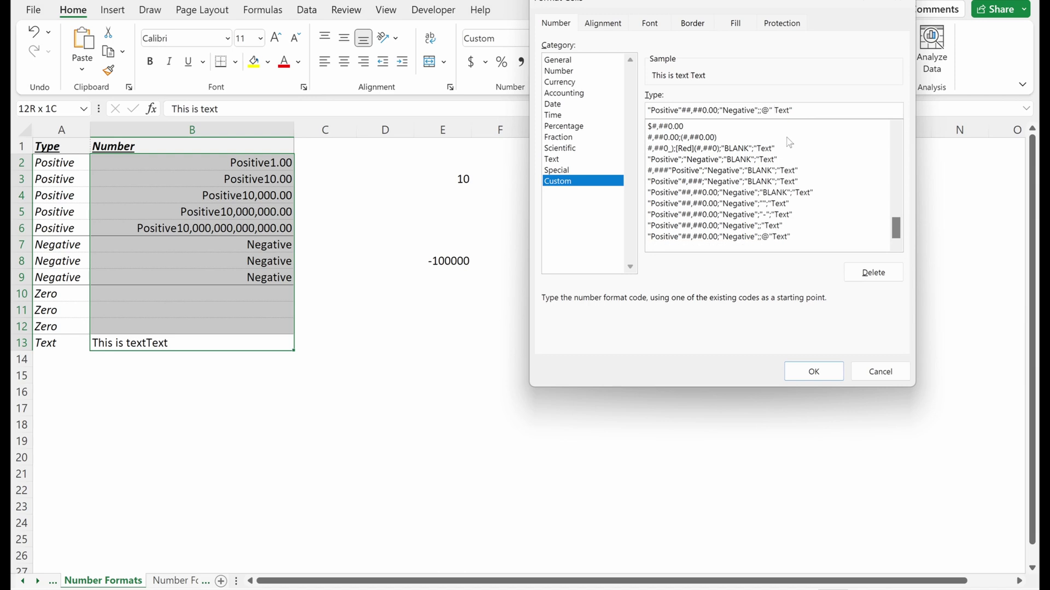
pyautogui.press('BackSpace')
pyautogui.write('Folllowed by')
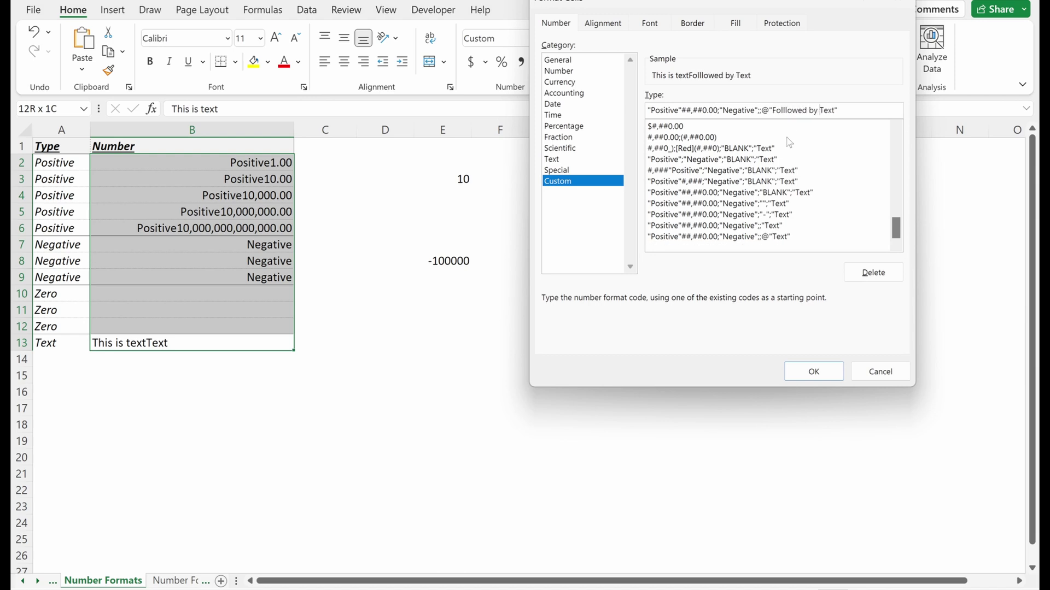
pyautogui.press('Return')
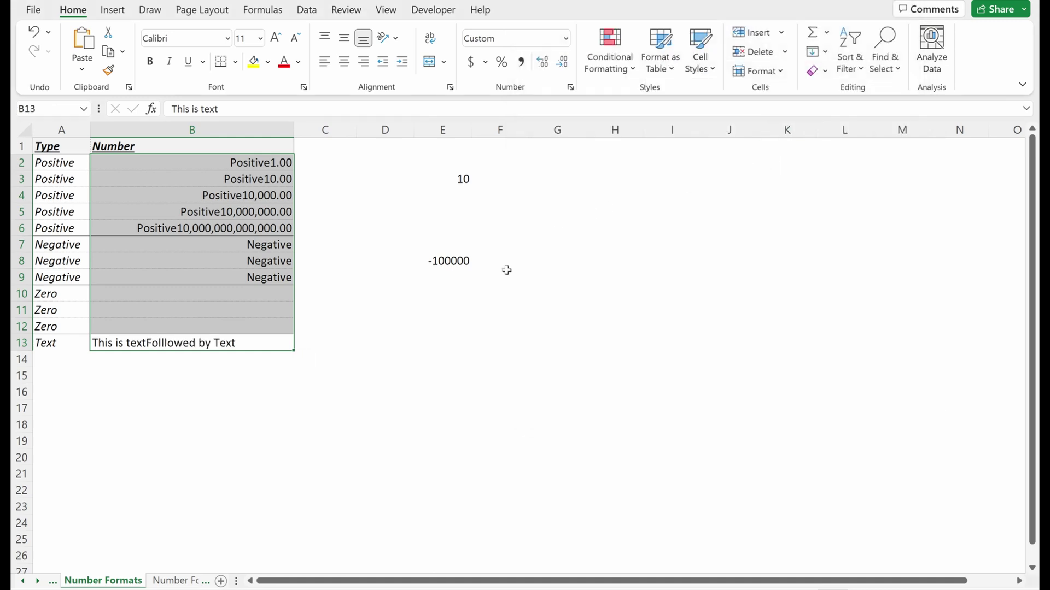
# - Inspect B13's raw text and column B's custom format code without changing anything
pyautogui.click(280, 345)
pyautogui.press('F2')
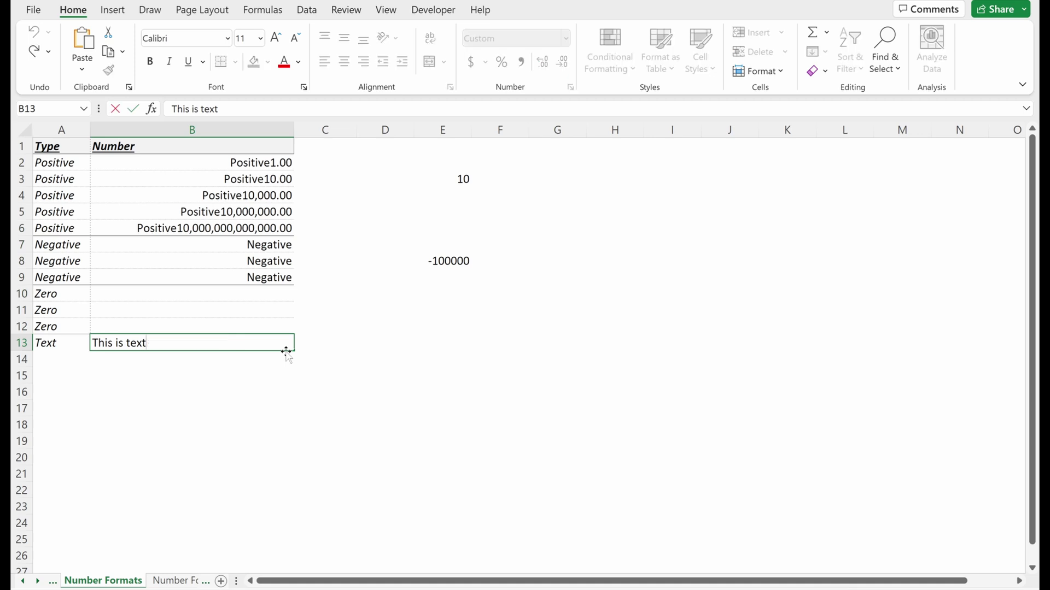
pyautogui.press('Escape')
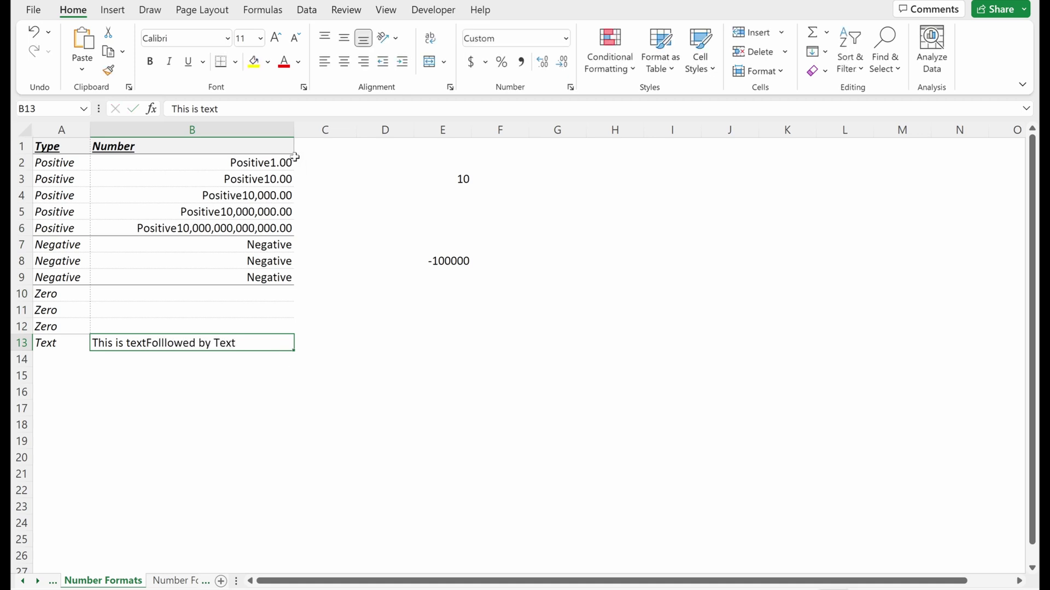
pyautogui.moveTo(286, 159); pyautogui.dragTo(270, 343)
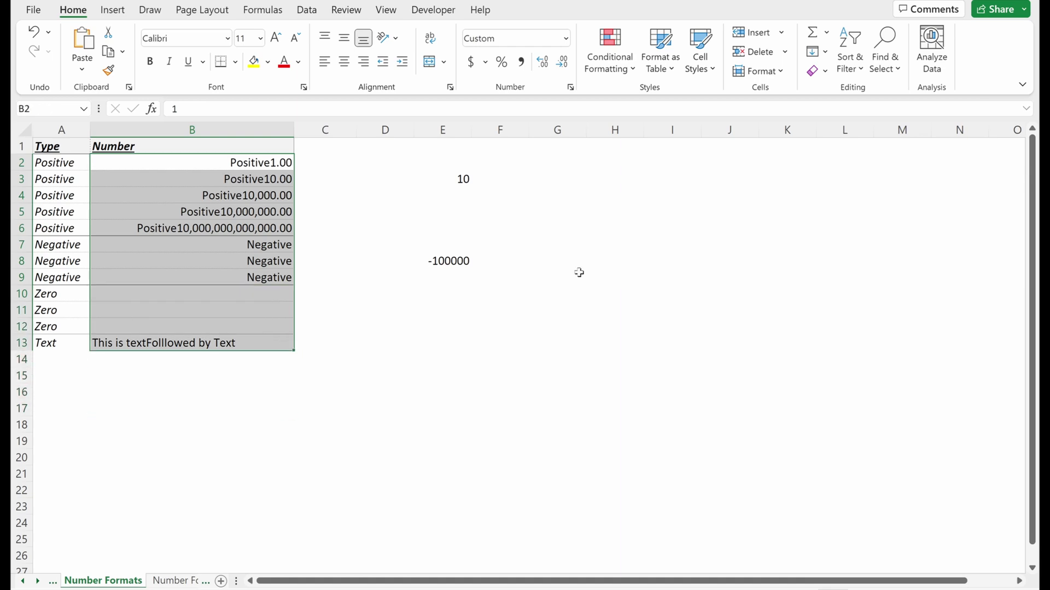
pyautogui.hotkey('ctrl', '1')
pyautogui.click(787, 111)
pyautogui.click(813, 371)
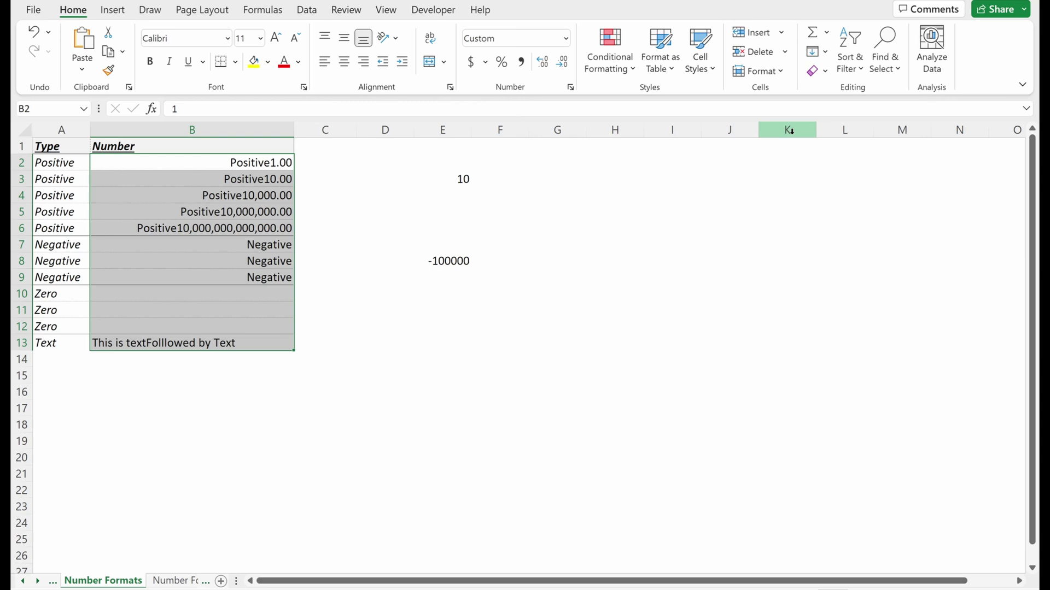
# - Enter =CONCAT(B13,"Followed by Text") in cell C13
pyautogui.press('Down')
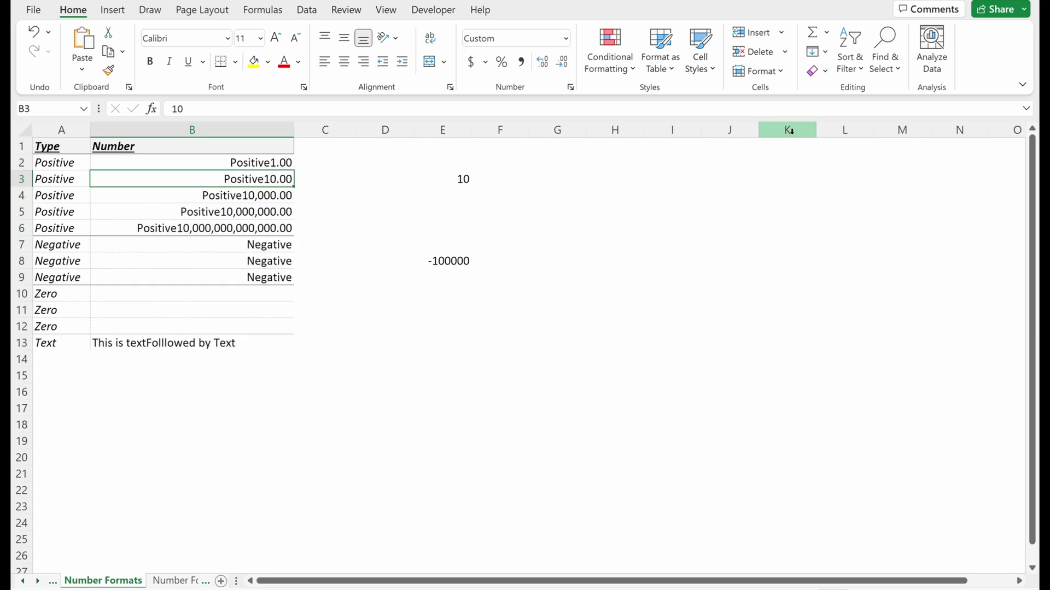
pyautogui.hotkey('ctrl', 'Down')
pyautogui.press('Right')
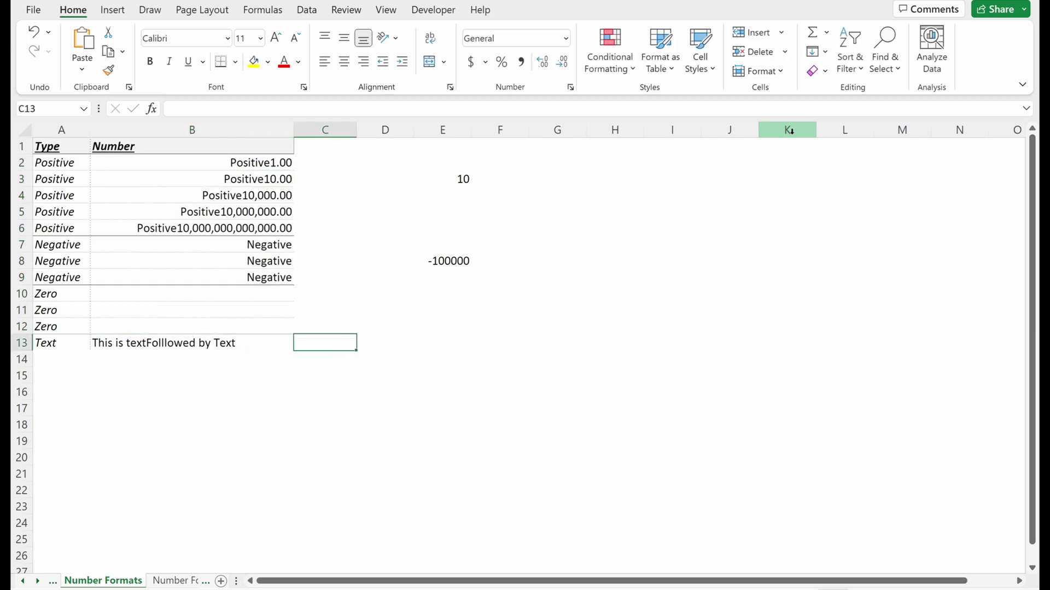
pyautogui.write('=con')
pyautogui.press('Tab')
pyautogui.press('Left')
pyautogui.write(',"')
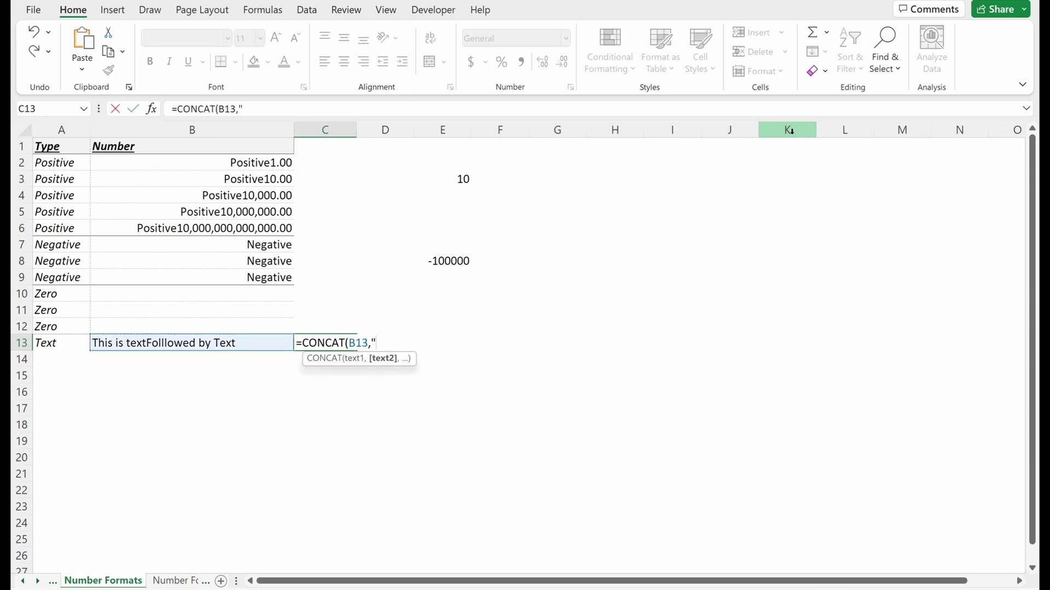
pyautogui.write('Followed b')
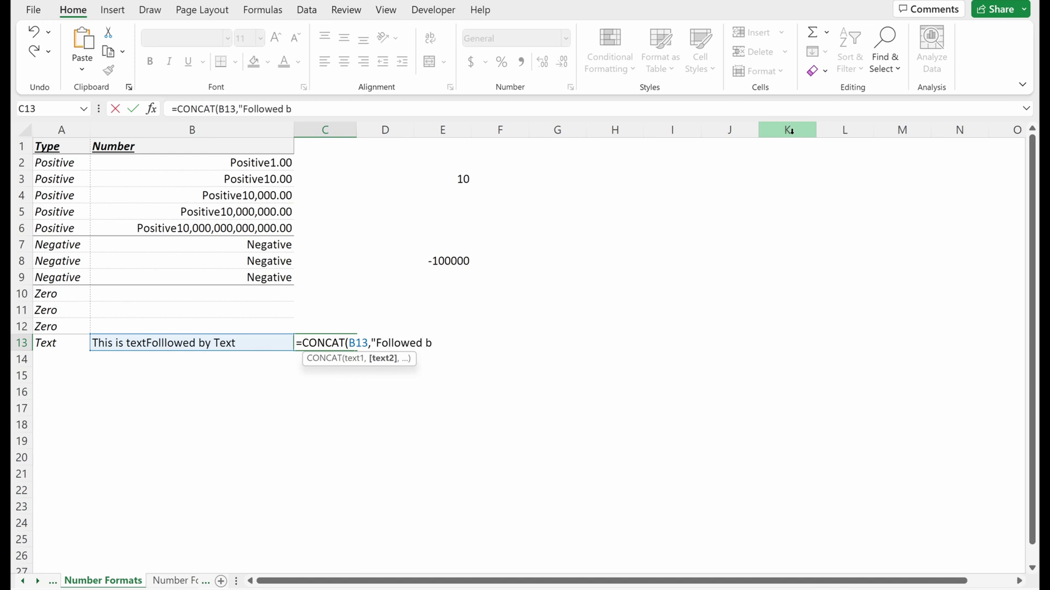
pyautogui.write('y Text"')
pyautogui.press('Return')
# - Check B13's number format, then recommit the CONCAT formula in C13
pyautogui.press('Up')
pyautogui.press('F2')
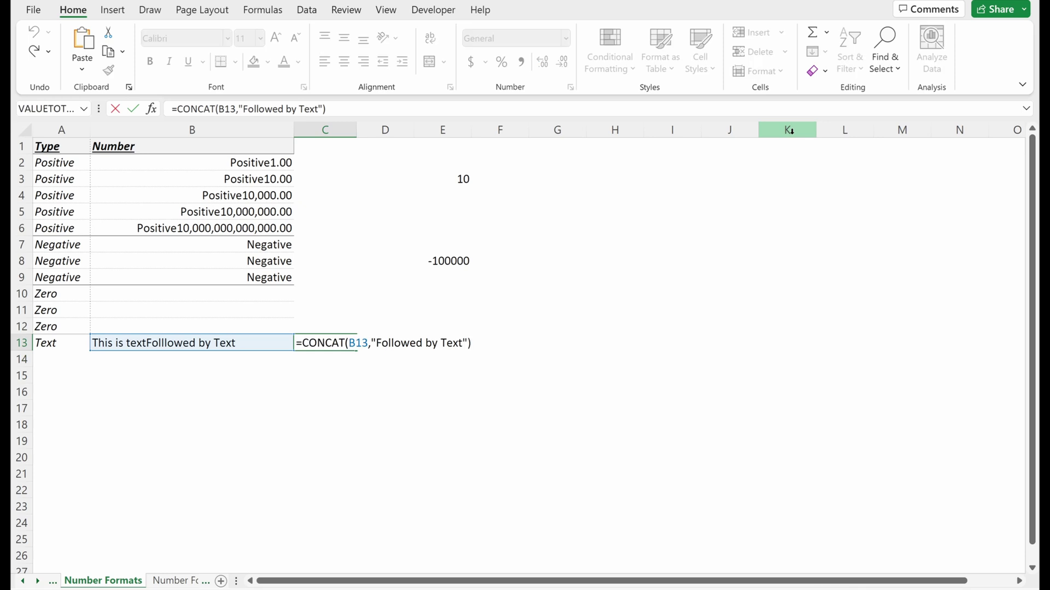
pyautogui.hotkey('shift', 'Tab')
pyautogui.press('alt')
pyautogui.press('h')
pyautogui.press('n')
pyautogui.press('Escape')
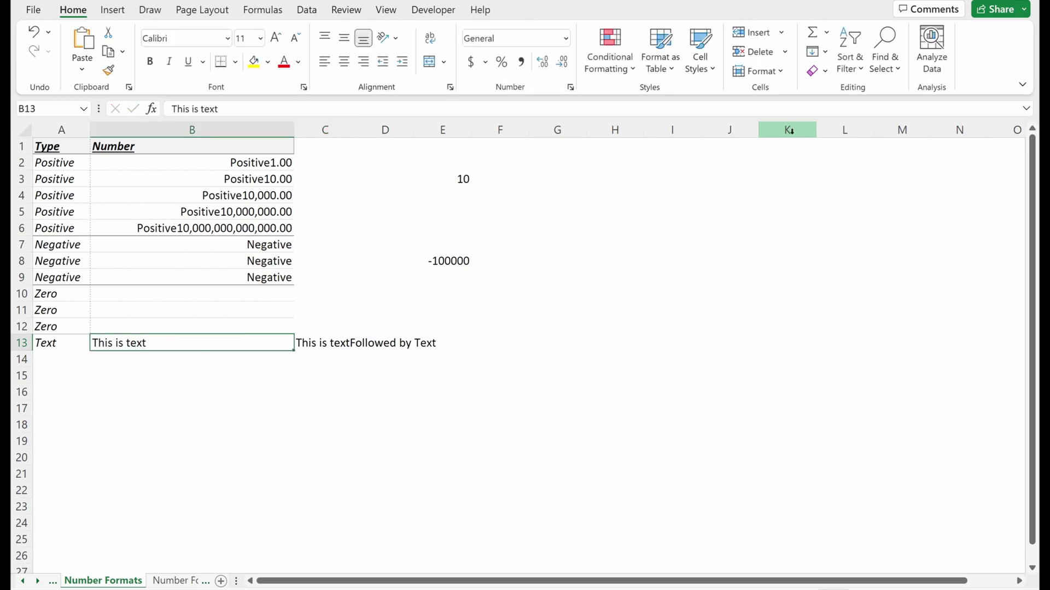
pyautogui.press('Tab')
pyautogui.press('F2')
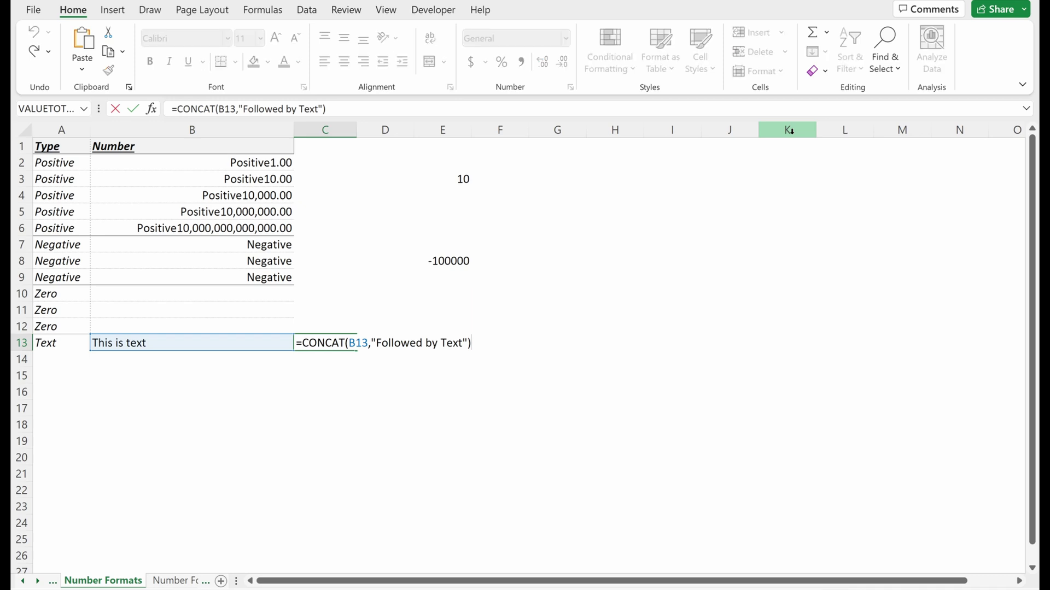
pyautogui.hotkey('ctrl', 'Return')
# - Append "followed by" and a person's name to the text in B13
pyautogui.press('Left')
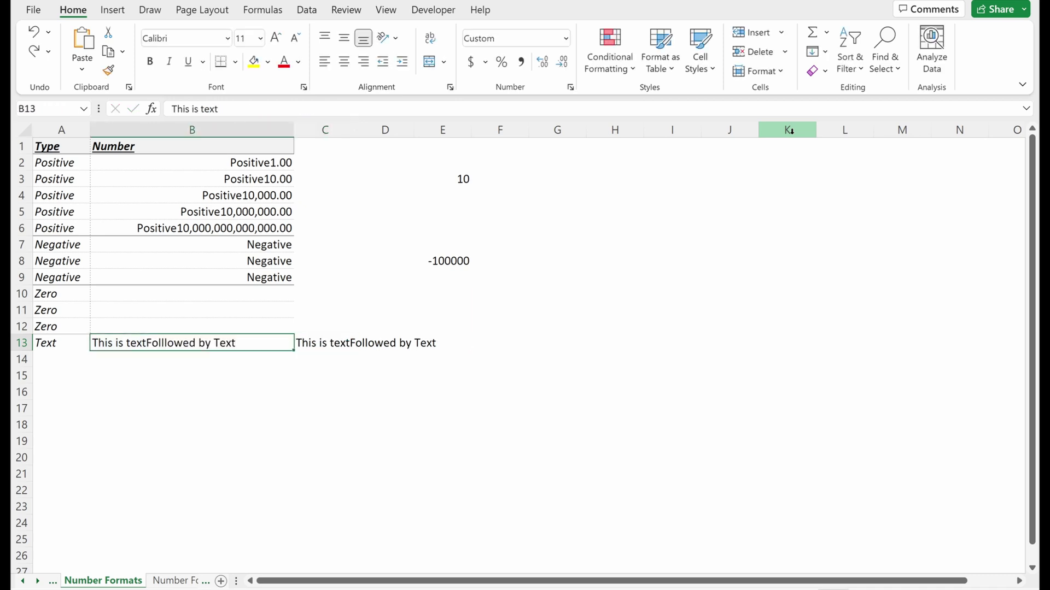
pyautogui.press('F2')
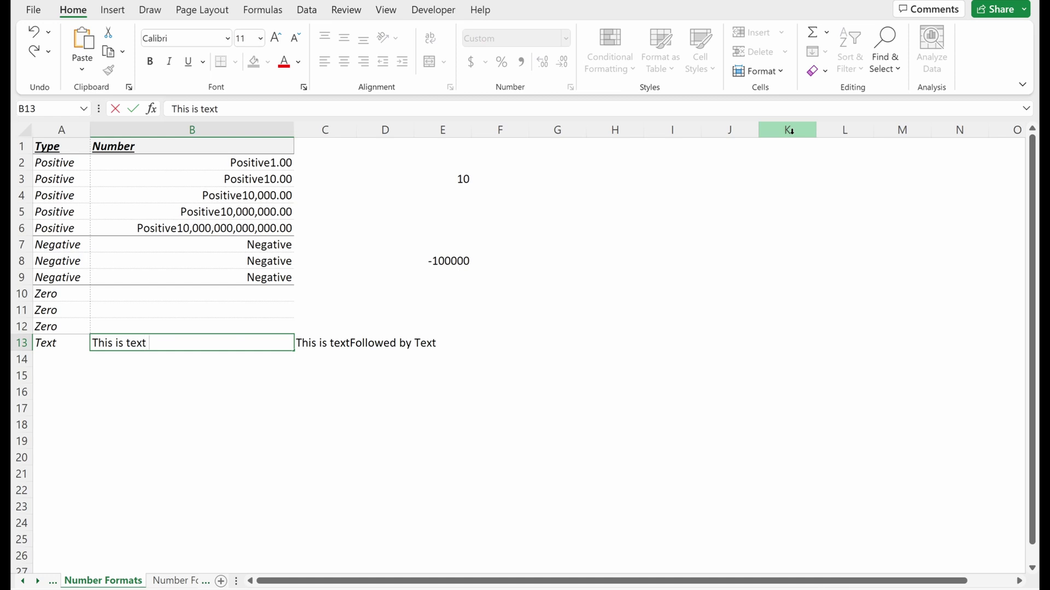
pyautogui.write('followed by')
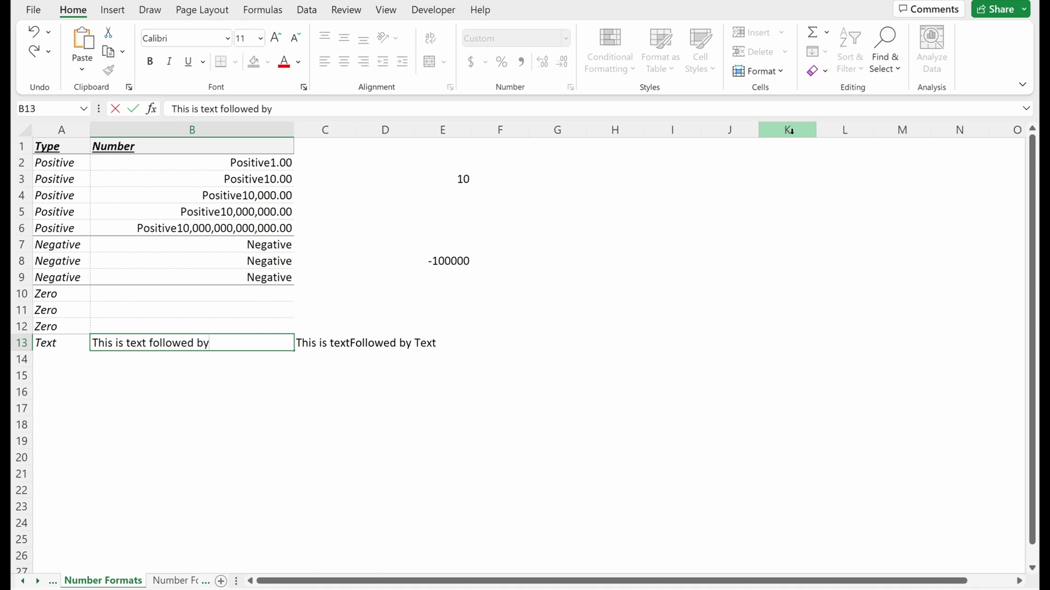
pyautogui.write(' Charles')
pyautogui.hotkey('ctrl', 'Return')
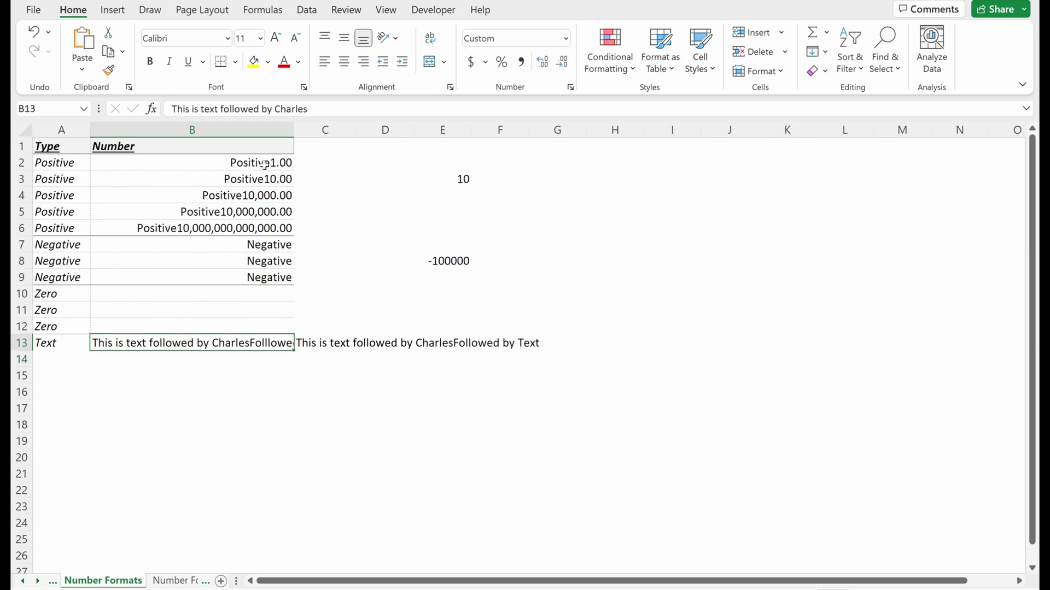
# - Widen column B to fit B13's longer text and review its format code unchanged
pyautogui.moveTo(294, 132); pyautogui.dragTo(405, 132)
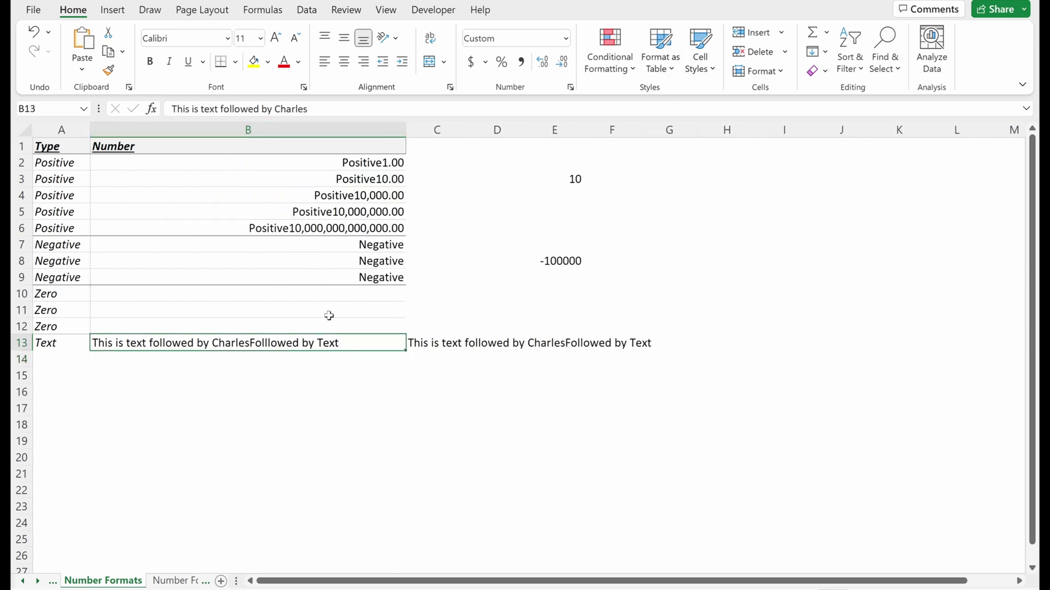
pyautogui.hotkey('ctrl', '1')
pyautogui.moveTo(845, 108); pyautogui.dragTo(772, 109)
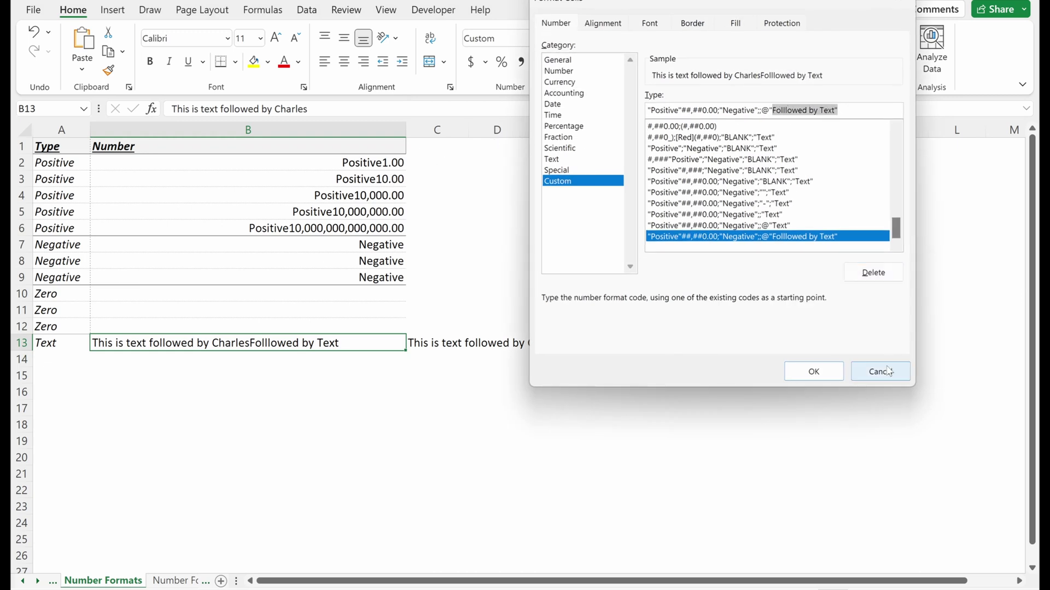
pyautogui.click(880, 371)
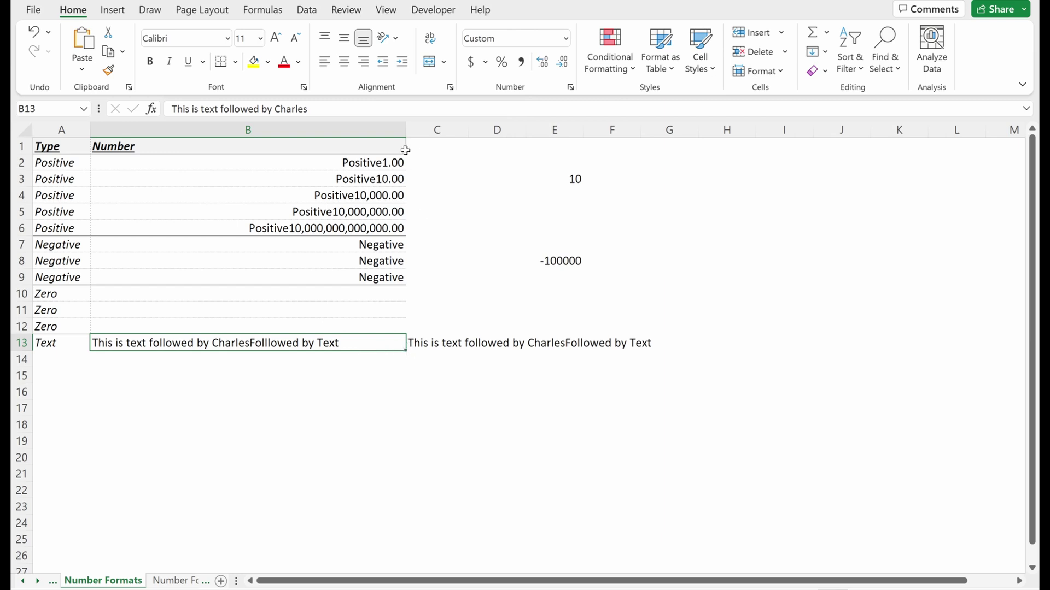
pyautogui.moveTo(393, 164); pyautogui.dragTo(394, 343)
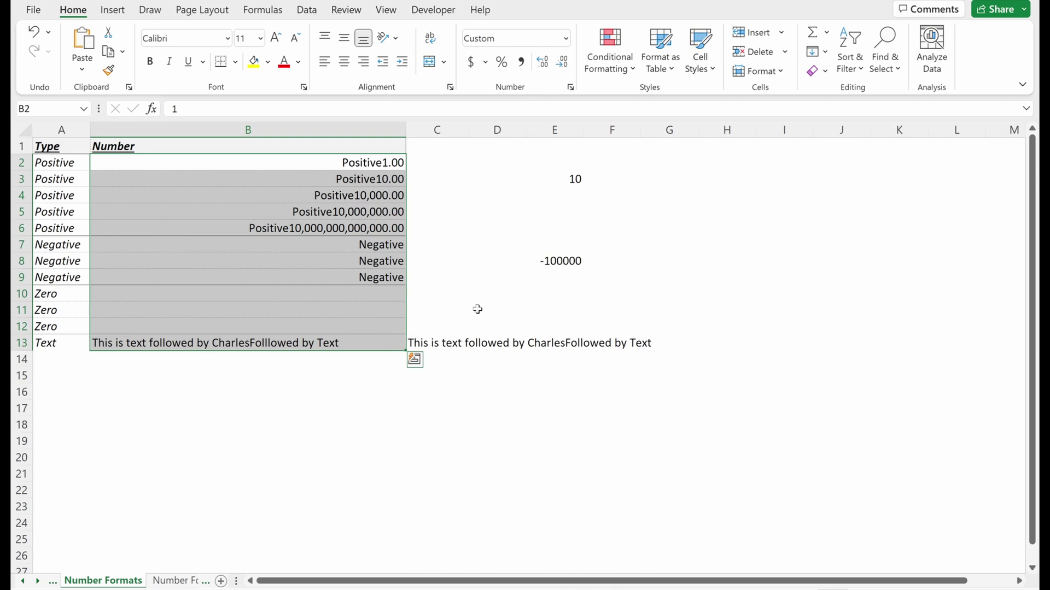
# - Apply the General format to B2:B13 via Format Cells twice, undoing each time
pyautogui.hotkey('ctrl', '1')
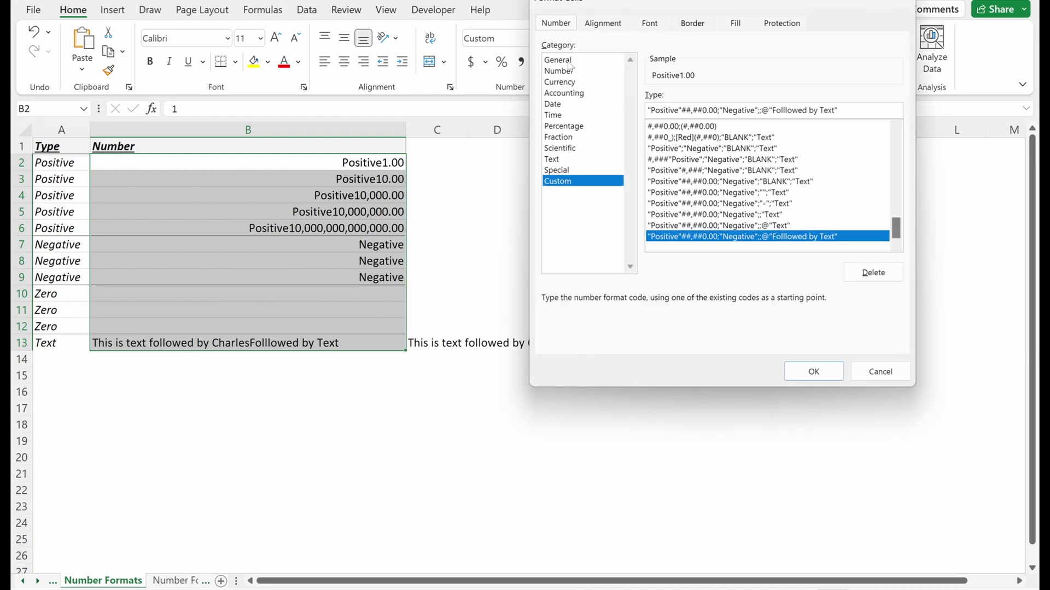
pyautogui.click(562, 61)
pyautogui.click(793, 370)
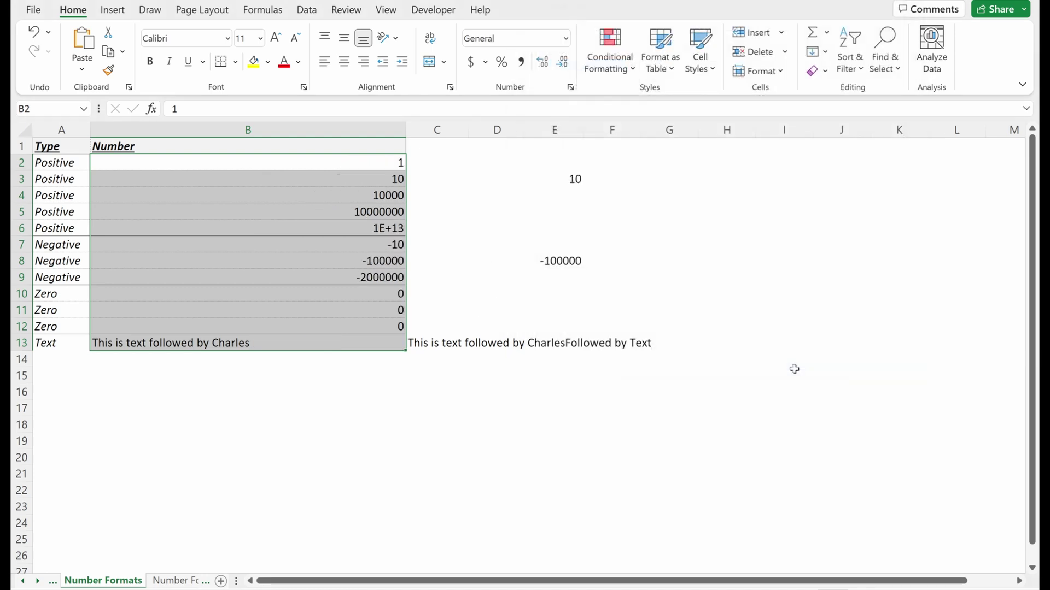
pyautogui.hotkey('ctrl', 'z')
pyautogui.hotkey('ctrl', '1')
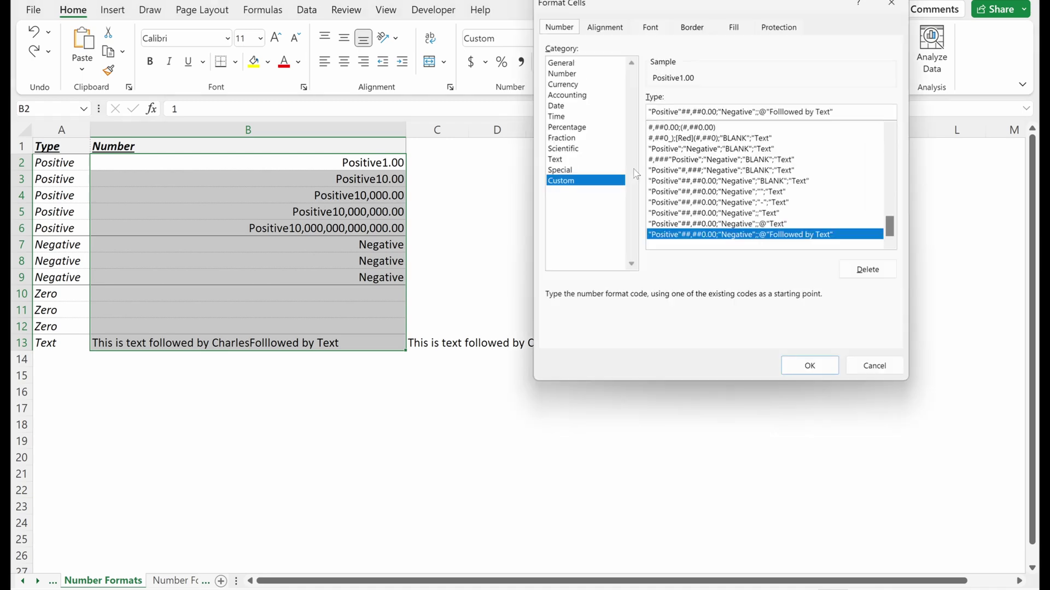
pyautogui.moveTo(899, 229); pyautogui.dragTo(901, 141)
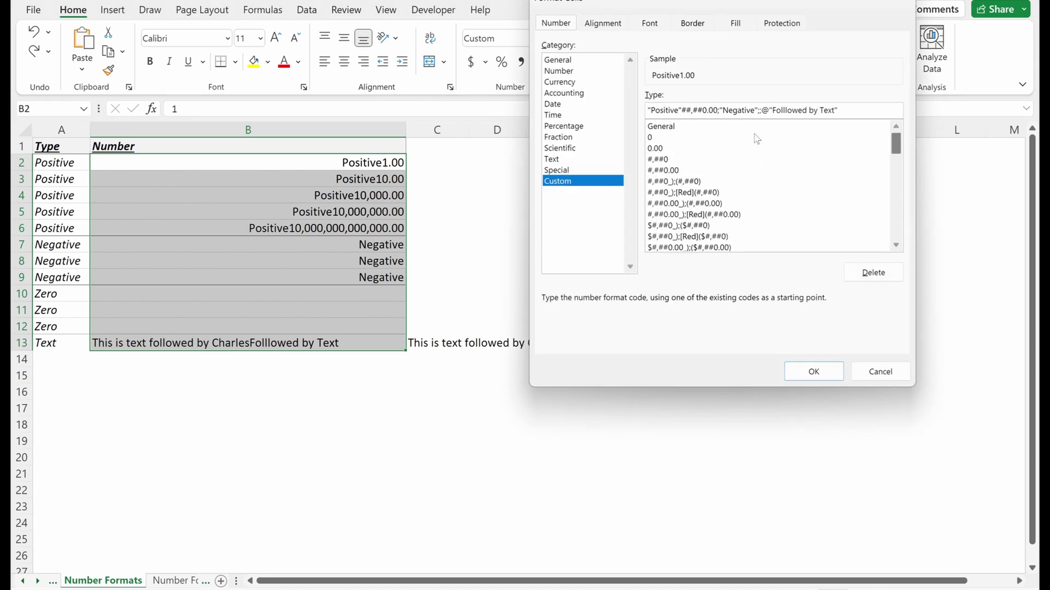
pyautogui.click(743, 126)
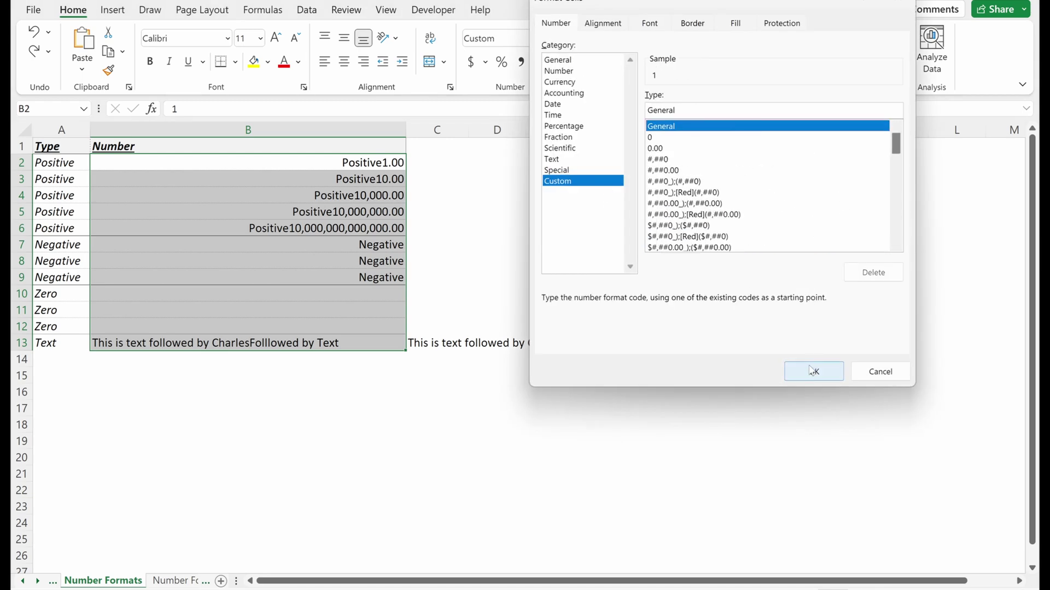
pyautogui.click(814, 368)
pyautogui.hotkey('ctrl', 'z')
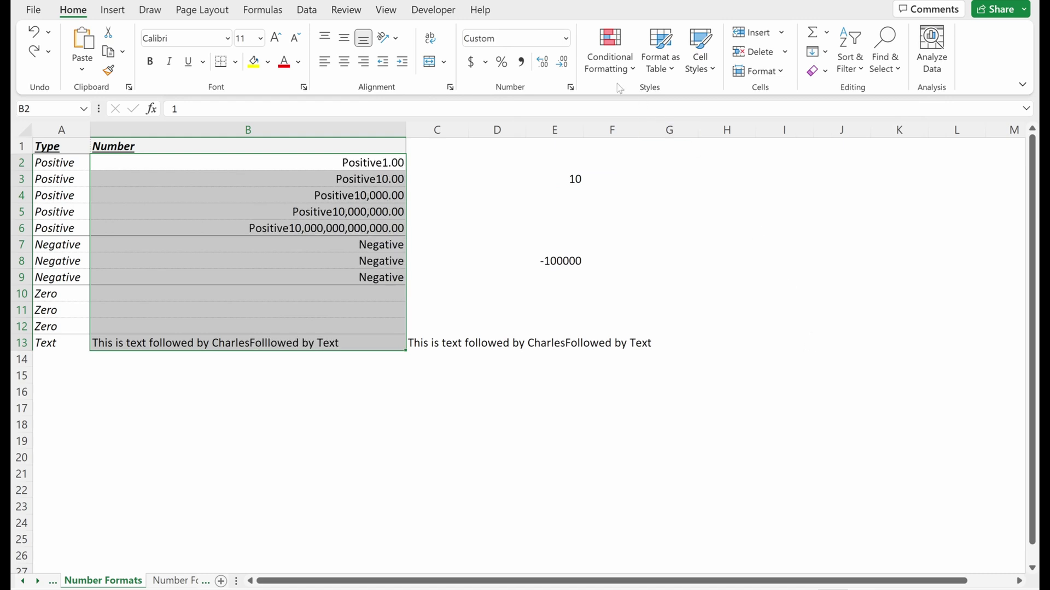
# - Choose General from the ribbon's number format list, undo, then redo it
pyautogui.click(566, 38)
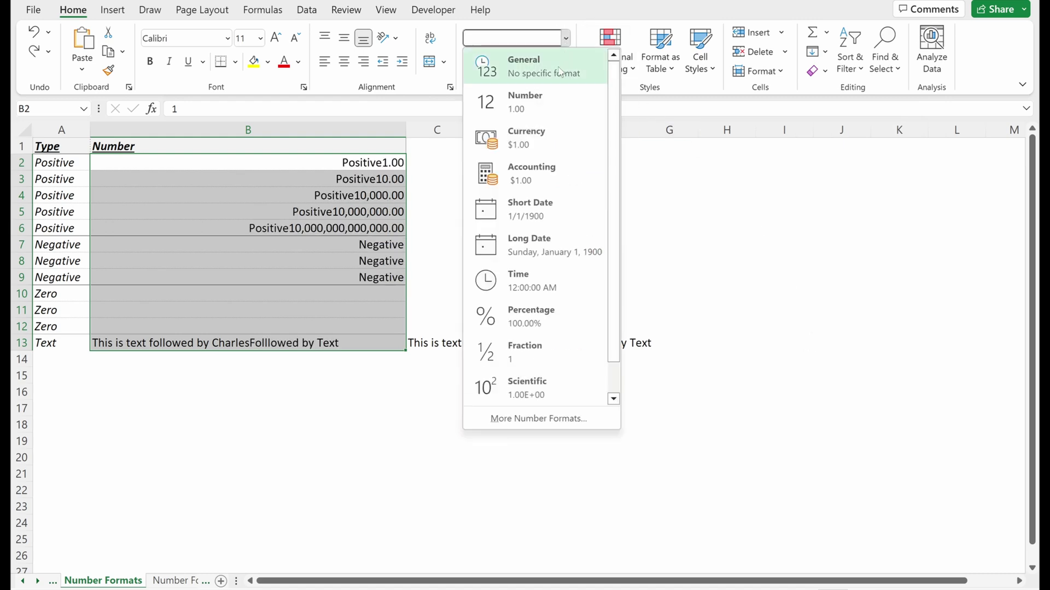
pyautogui.click(558, 70)
pyautogui.hotkey('ctrl', 'z')
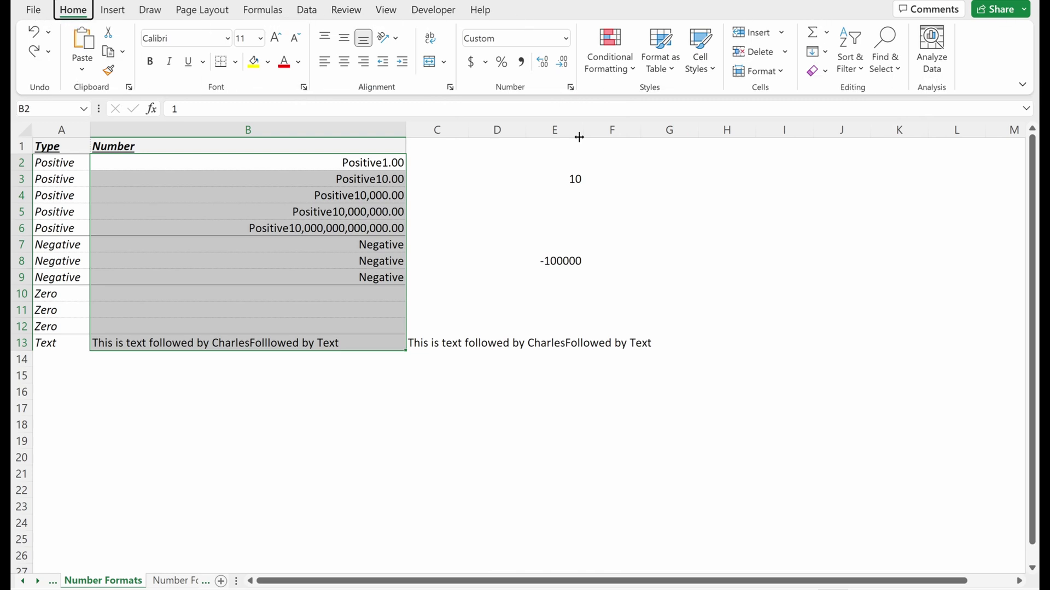
pyautogui.hotkey('ctrl', 'y')
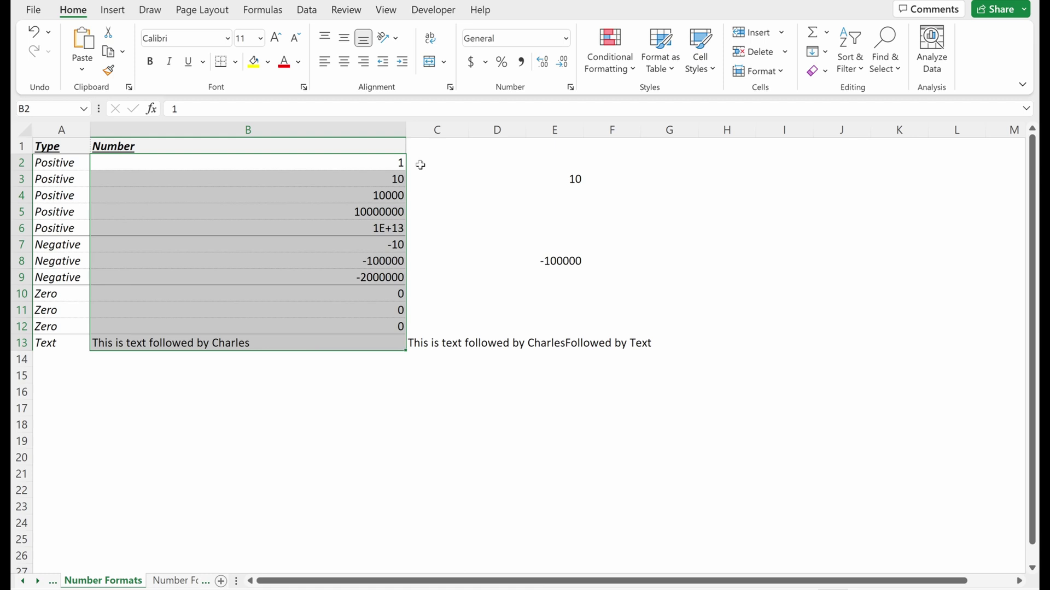
# - AutoFit column B's width to its contents
pyautogui.click(420, 164)
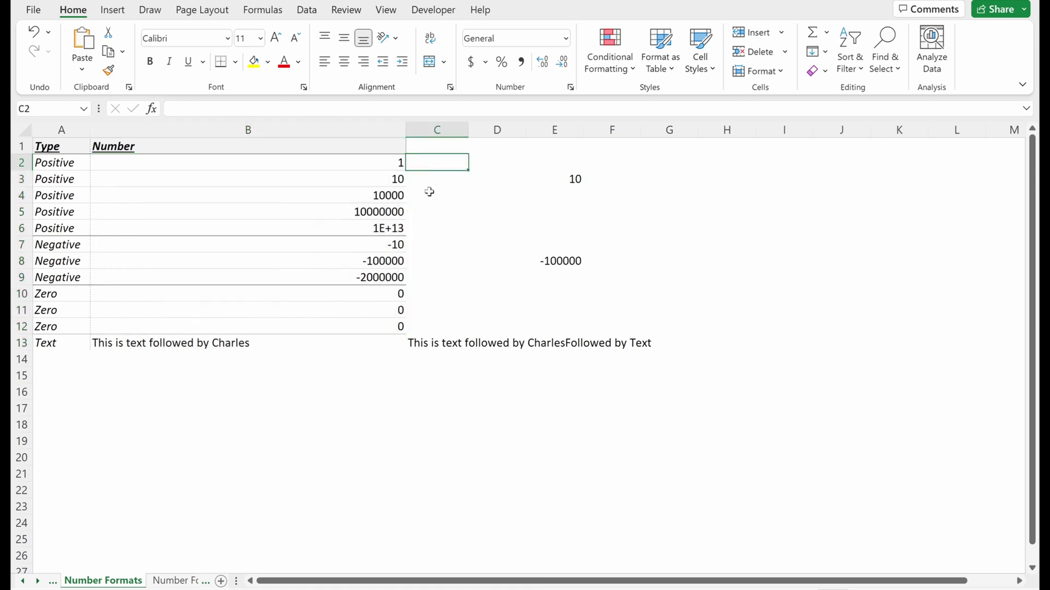
pyautogui.click(362, 184)
pyautogui.hotkey('ctrl', 'space')
pyautogui.hotkey('alt', 'h')
pyautogui.press('o')
pyautogui.press('i')
# - Delete the appended "followed by" phrase from B13, leaving "This is text"
pyautogui.click(218, 342)
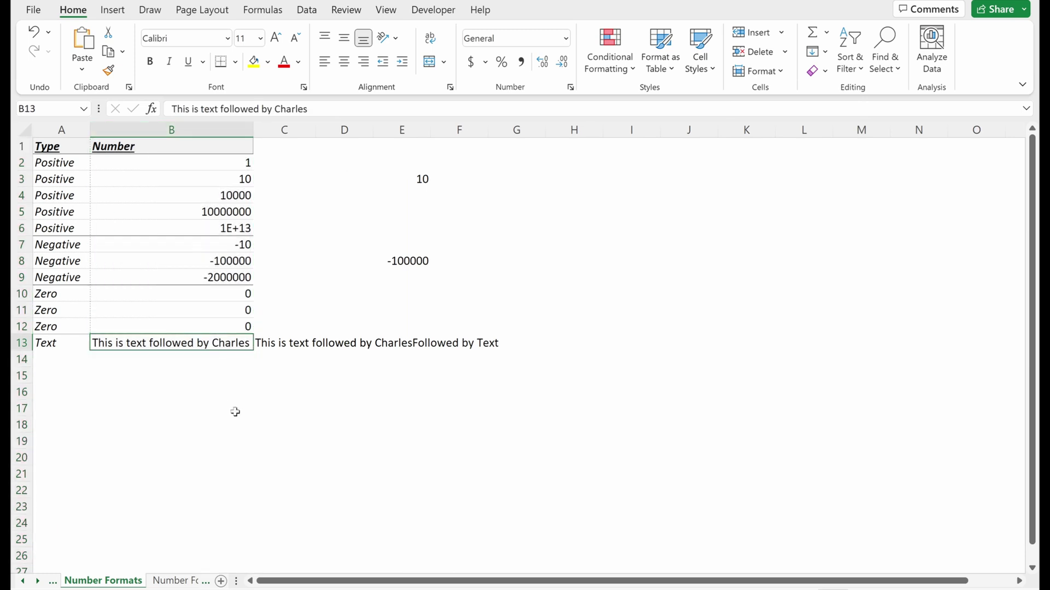
pyautogui.press('F2')
pyautogui.hotkey('ctrl', 'shift', 'Left')
pyautogui.hotkey('ctrl', 'shift', 'Left')
pyautogui.hotkey('ctrl', 'shift', 'Left')
pyautogui.hotkey('ctrl', 'shift', 'Left')
pyautogui.hotkey('ctrl', 'shift', 'Right')
pyautogui.press('BackSpace')
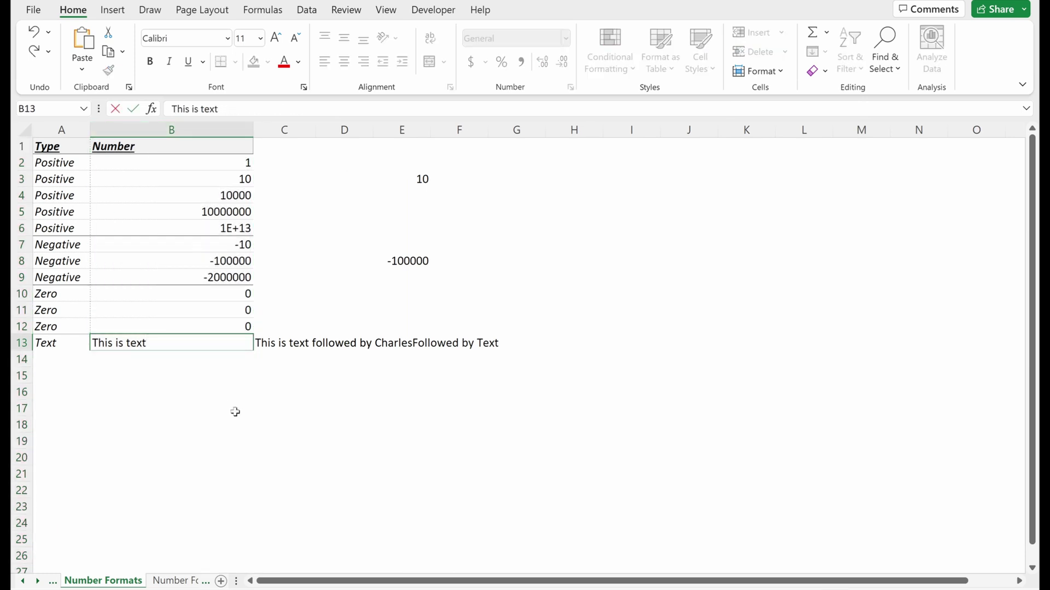
pyautogui.press('Return')
# - Clear the contents of columns C to F, then return to header cell B1
pyautogui.press('Up')
pyautogui.press('Right')
pyautogui.hotkey('ctrl', 'space')
pyautogui.hotkey('shift', 'Right')
pyautogui.hotkey('shift', 'Right')
pyautogui.hotkey('shift', 'Right')
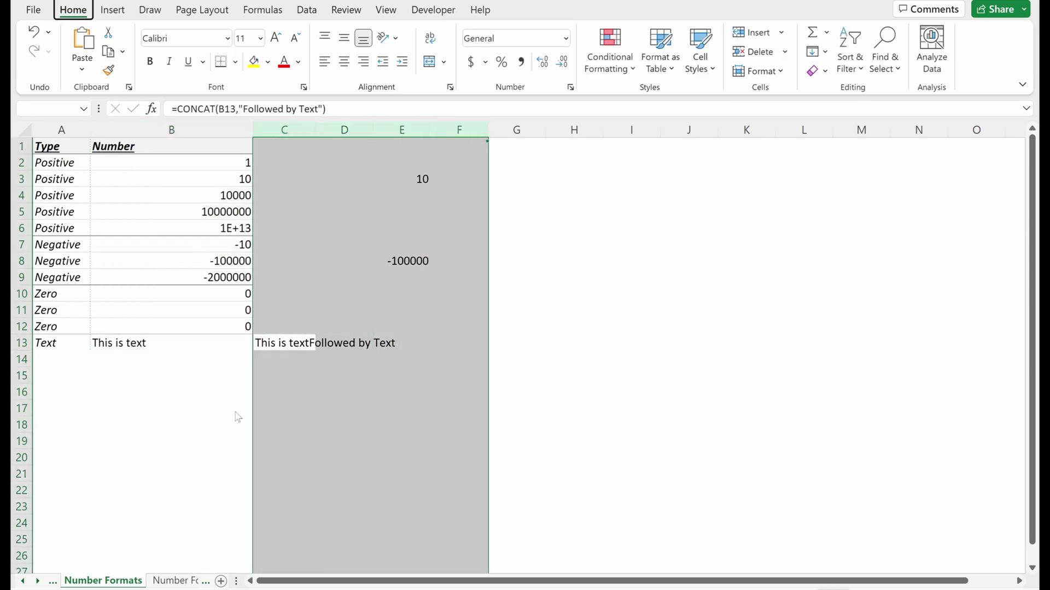
pyautogui.press('Delete')
pyautogui.press('Left')
pyautogui.hotkey('ctrl', 'Up')
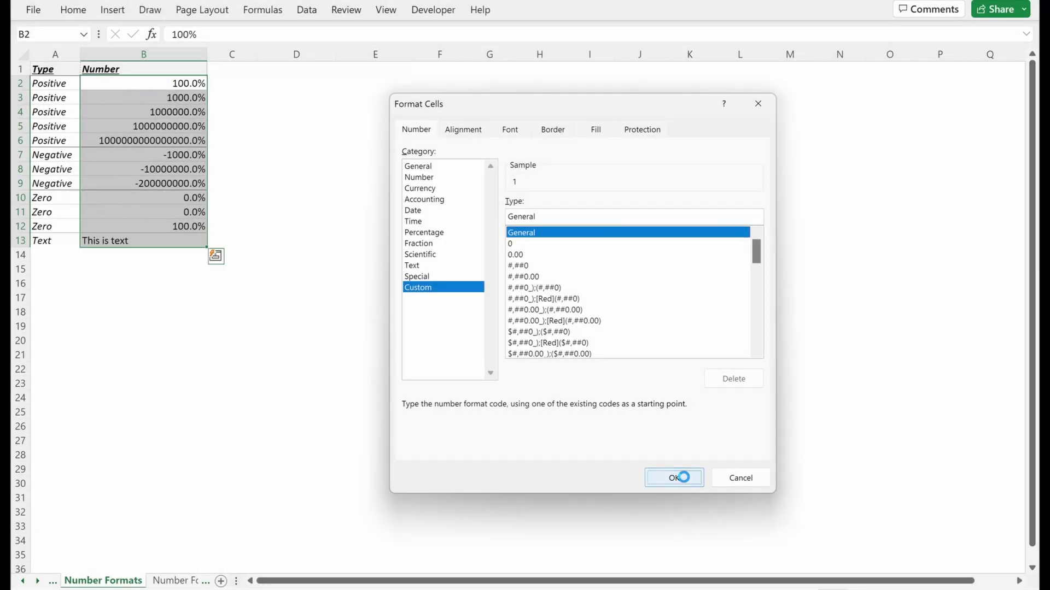
# - Apply the plain 0 custom format to the Number values
pyautogui.click(674, 478)
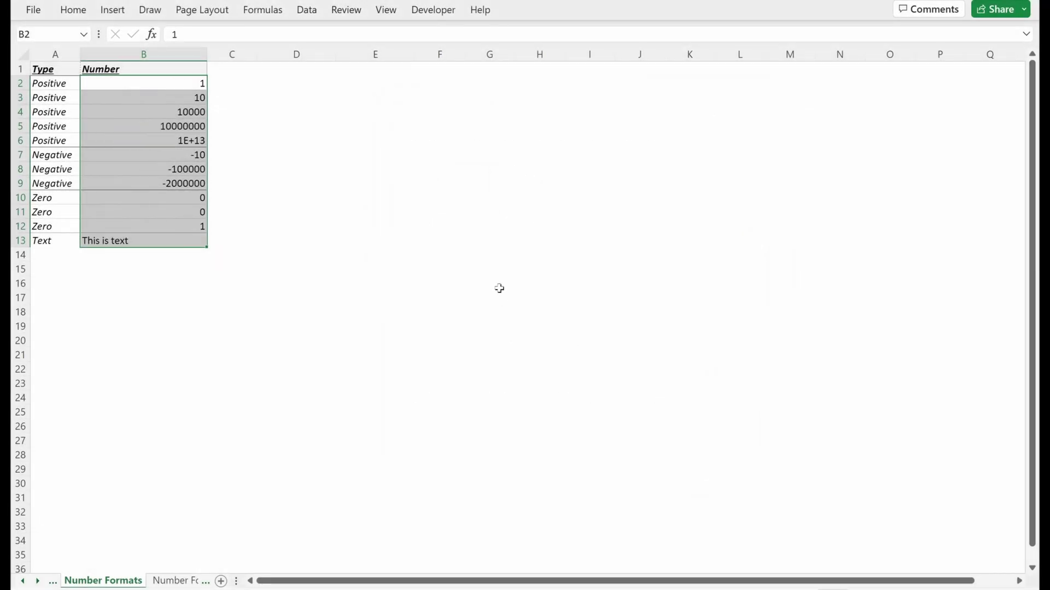
pyautogui.hotkey('ctrl', '1')
pyautogui.click(439, 290)
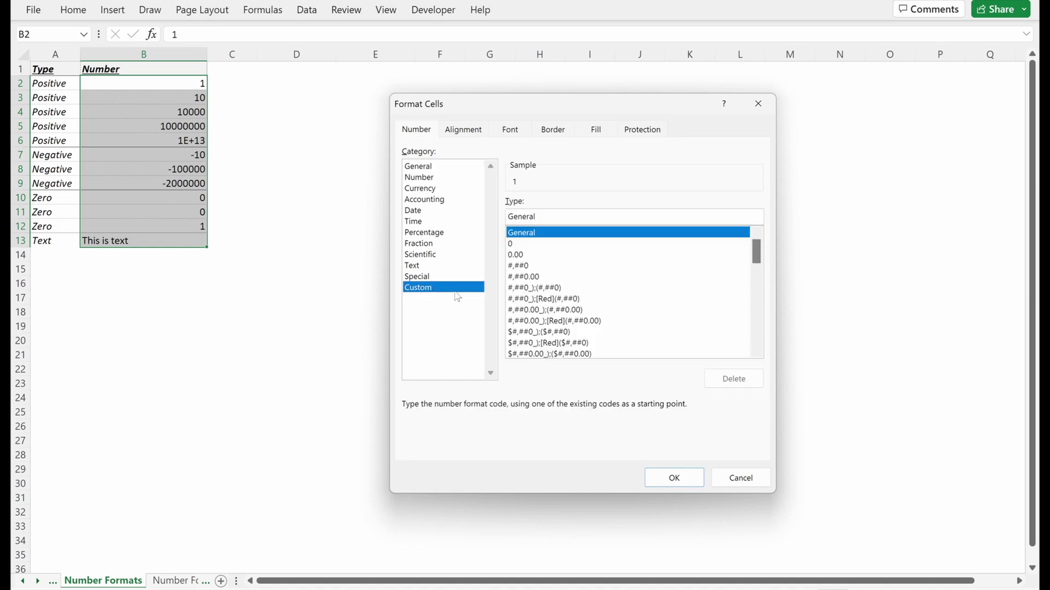
pyautogui.click(548, 244)
pyautogui.click(672, 478)
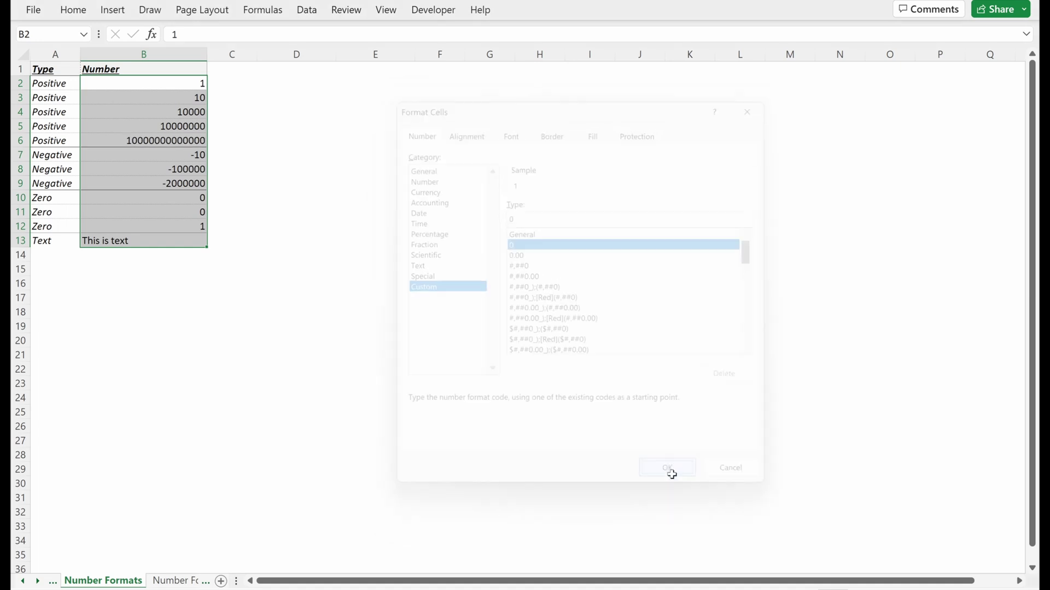
# - Select B2:B13 and apply the two-decimal 0.00 custom format
pyautogui.moveTo(197, 141); pyautogui.dragTo(137, 141)
pyautogui.moveTo(202, 86); pyautogui.dragTo(194, 231)
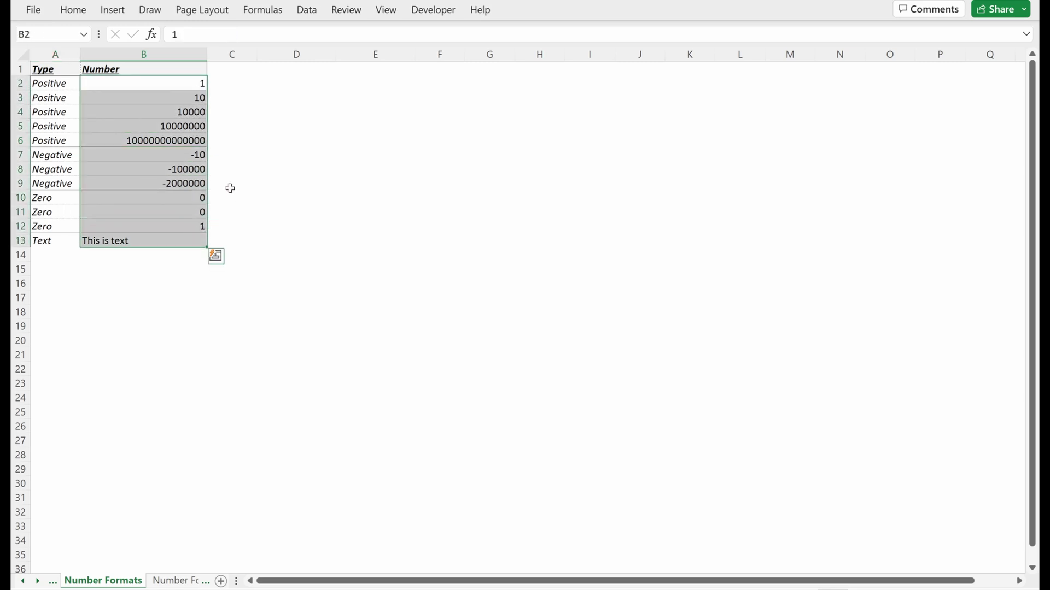
pyautogui.hotkey('ctrl', '1')
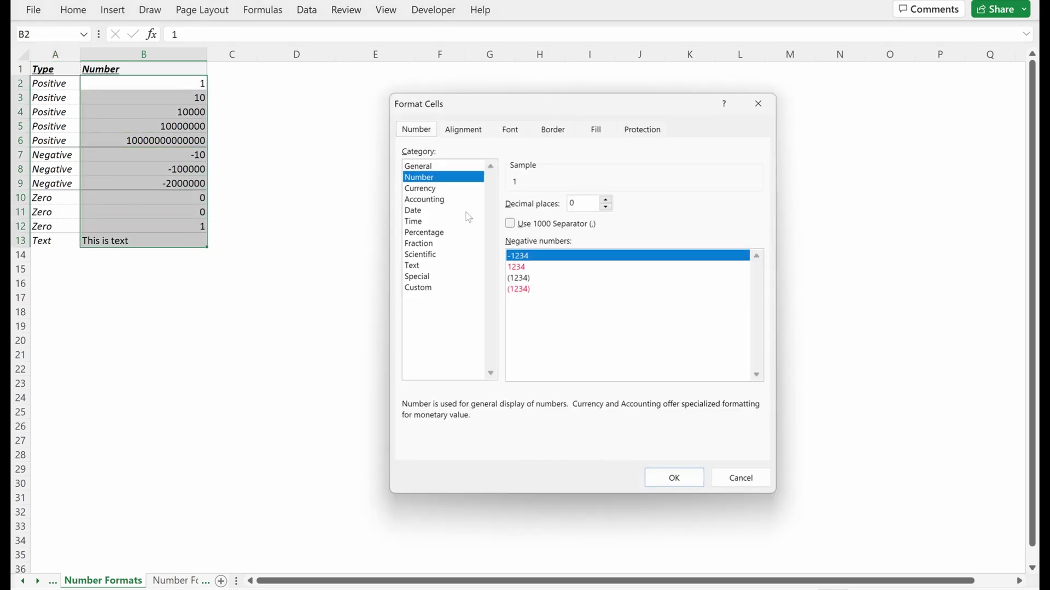
pyautogui.click(462, 289)
pyautogui.click(527, 255)
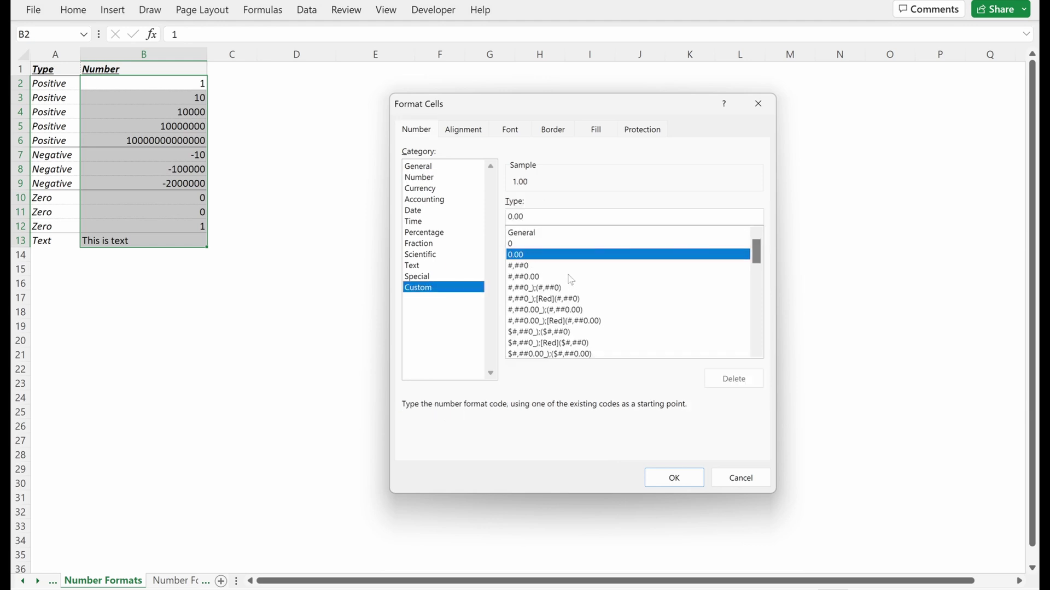
pyautogui.click(674, 477)
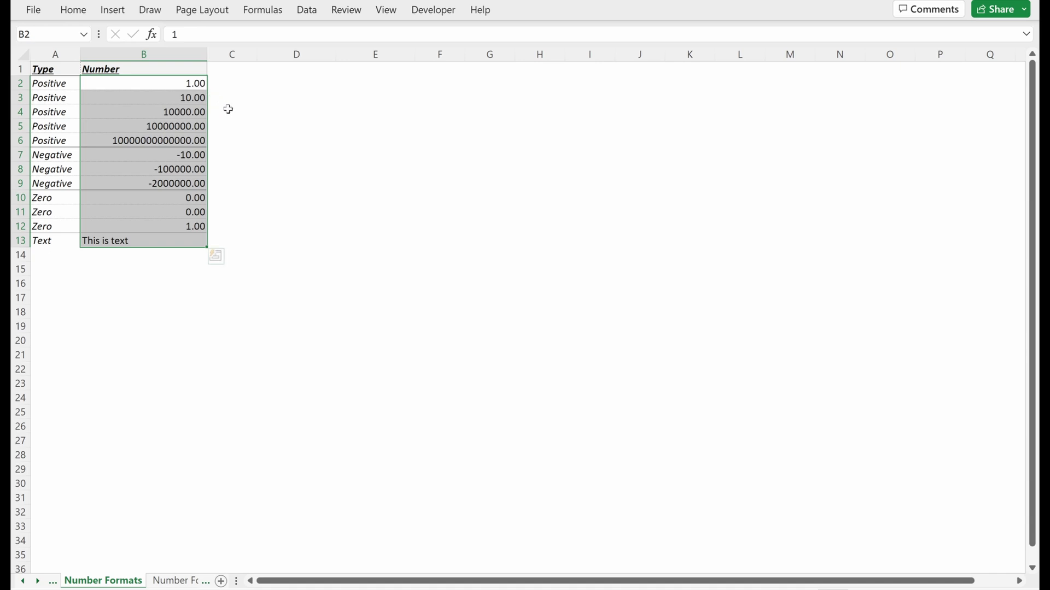
# - Trim the 0.00 code to 0.0 so values show one decimal place
pyautogui.hotkey('ctrl', '1')
pyautogui.click(451, 278)
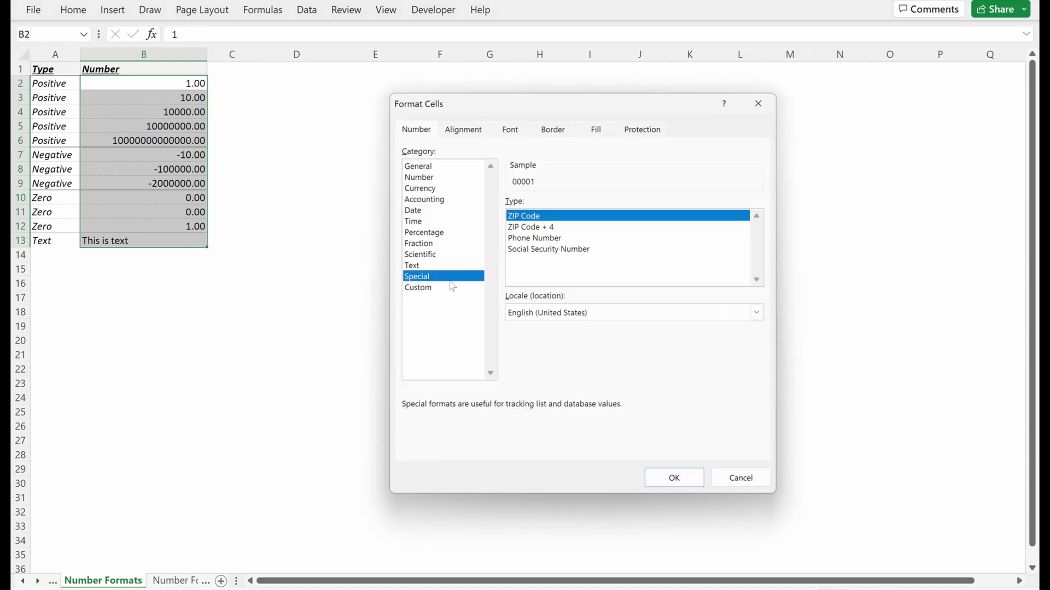
pyautogui.click(458, 287)
pyautogui.click(547, 254)
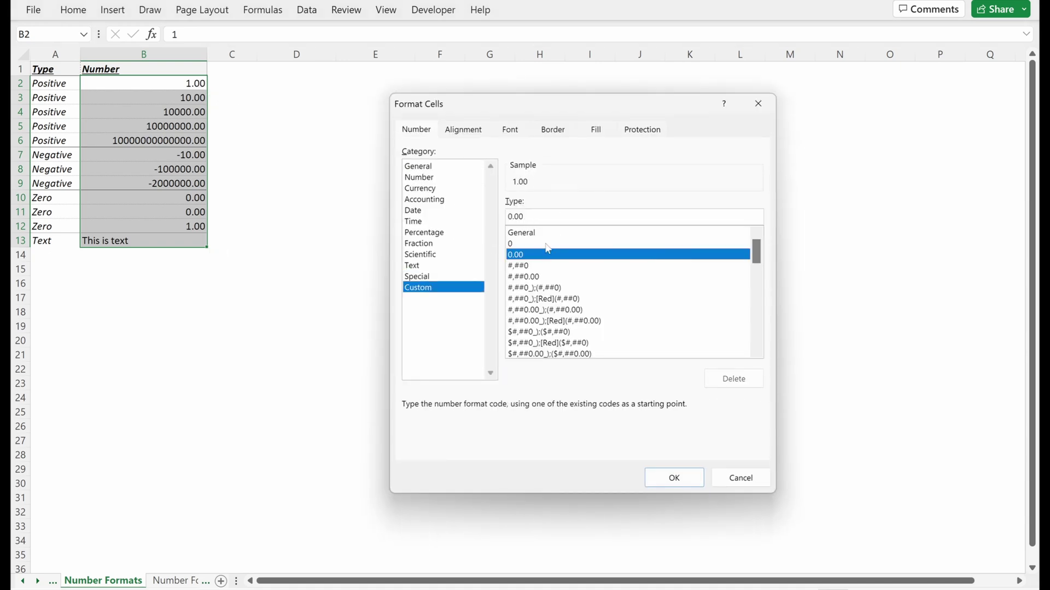
pyautogui.press('BackSpace')
pyautogui.press('Return')
# - Extend the code to 0.00000 for five decimals, such as 10000.00000
pyautogui.hotkey('ctrl', '1')
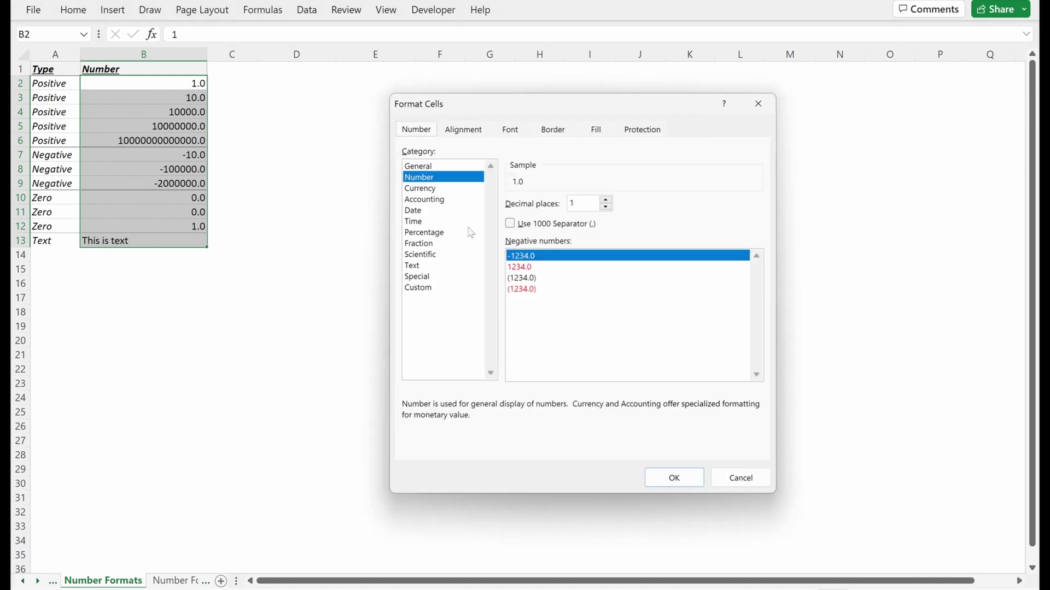
pyautogui.click(432, 288)
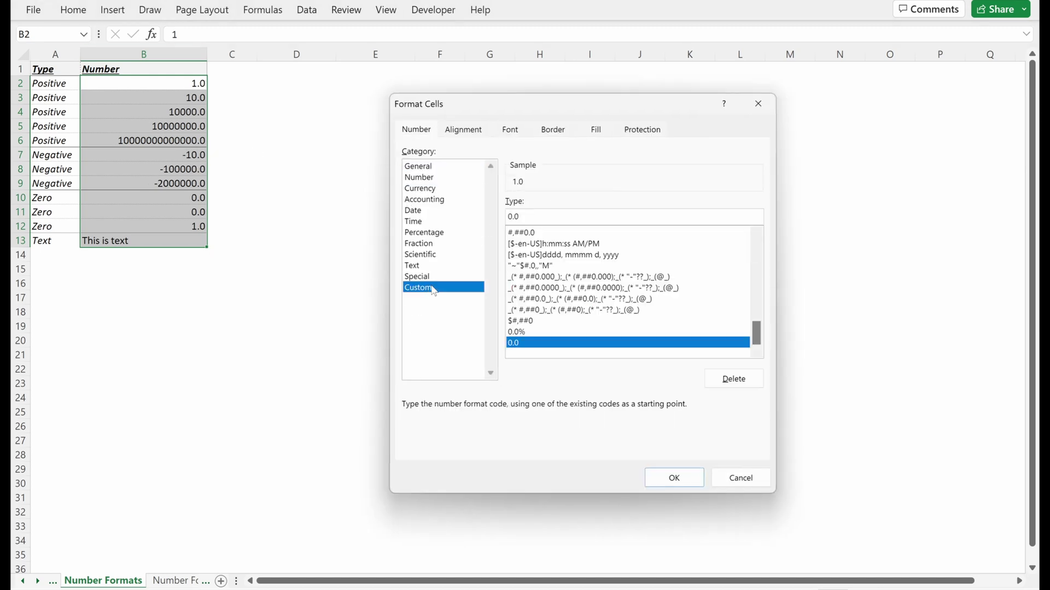
pyautogui.click(556, 213)
pyautogui.write('000')
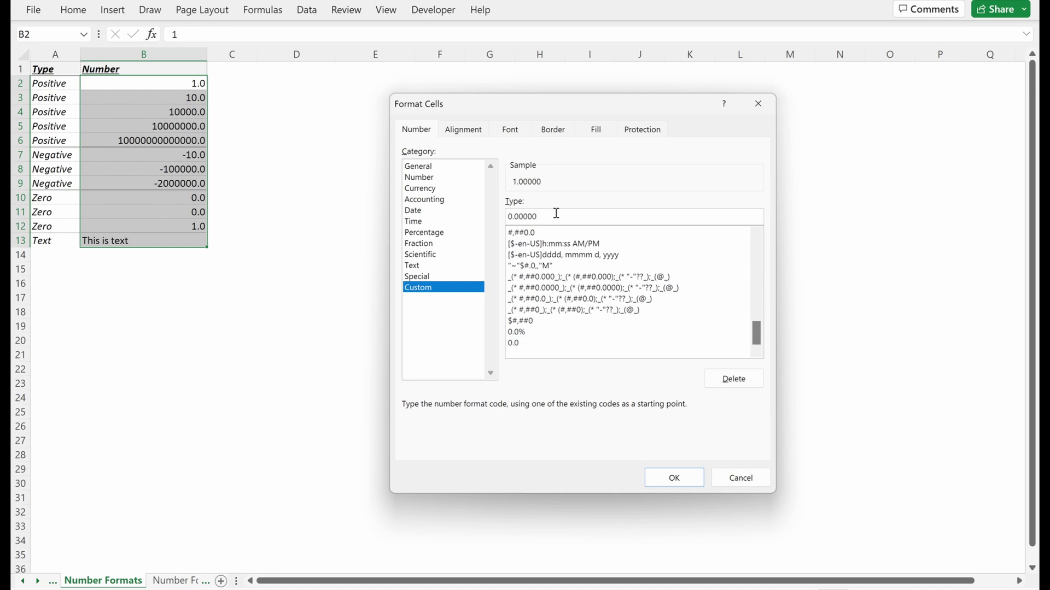
pyautogui.write('0')
pyautogui.press('Return')
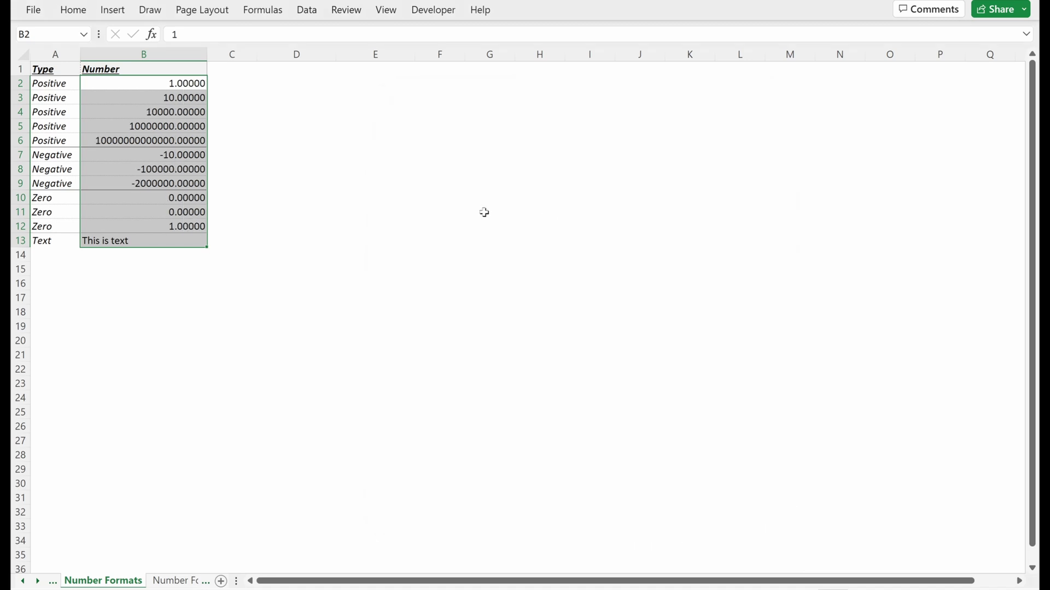
# - Switch between the saved 0.0 and 0.00000 codes in the Custom list to compare their samples
pyautogui.hotkey('ctrl', '1')
pyautogui.click(418, 288)
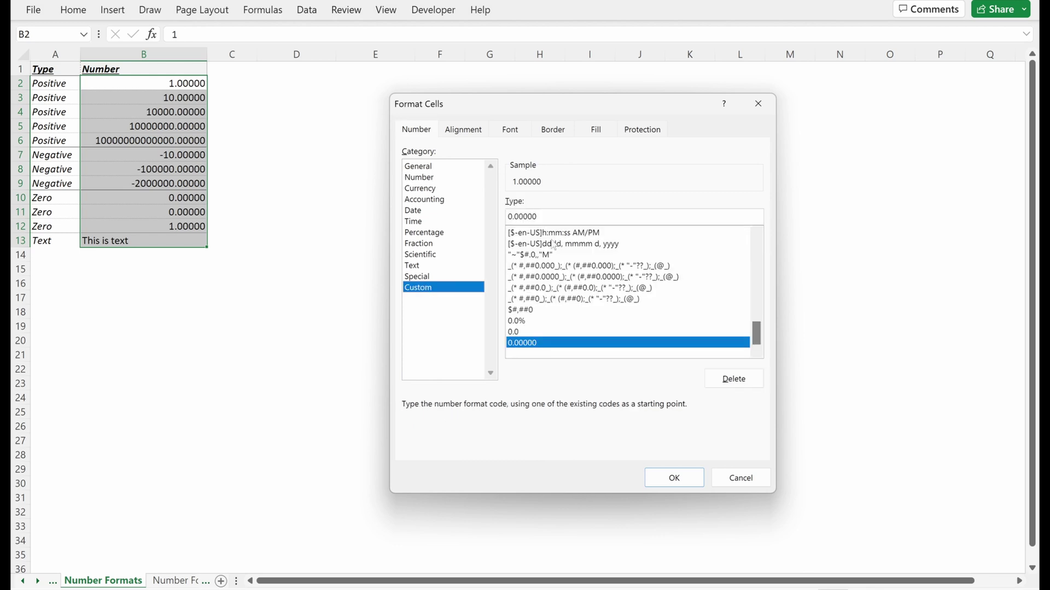
pyautogui.scroll(1, 756, 330)
pyautogui.scroll(-1, 757, 346)
pyautogui.click(550, 333)
pyautogui.click(551, 343)
pyautogui.click(558, 332)
pyautogui.click(560, 343)
pyautogui.click(564, 333)
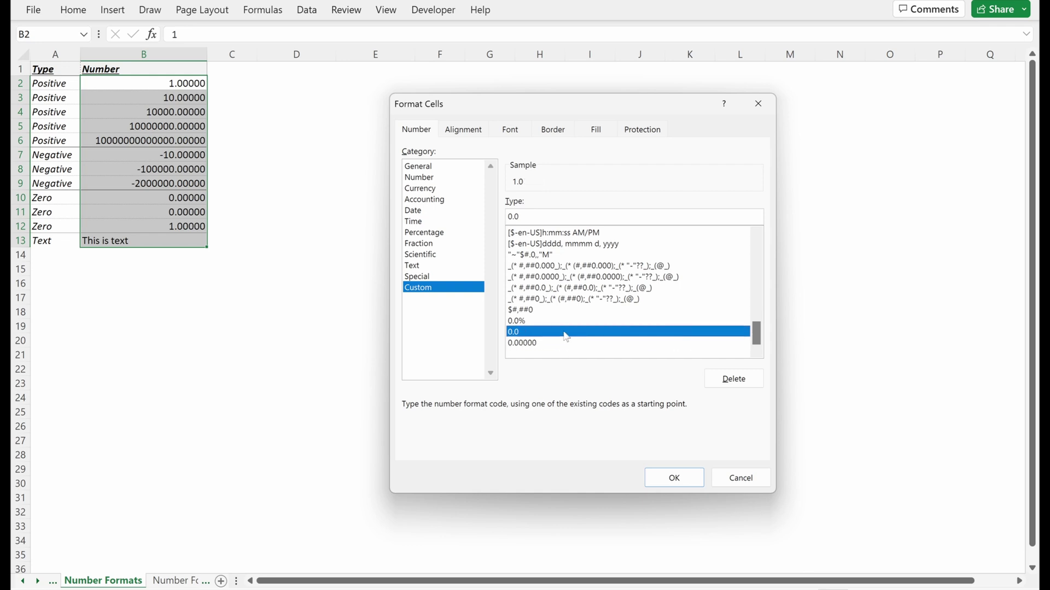
pyautogui.click(700, 343)
pyautogui.scroll(15, 753, 331)
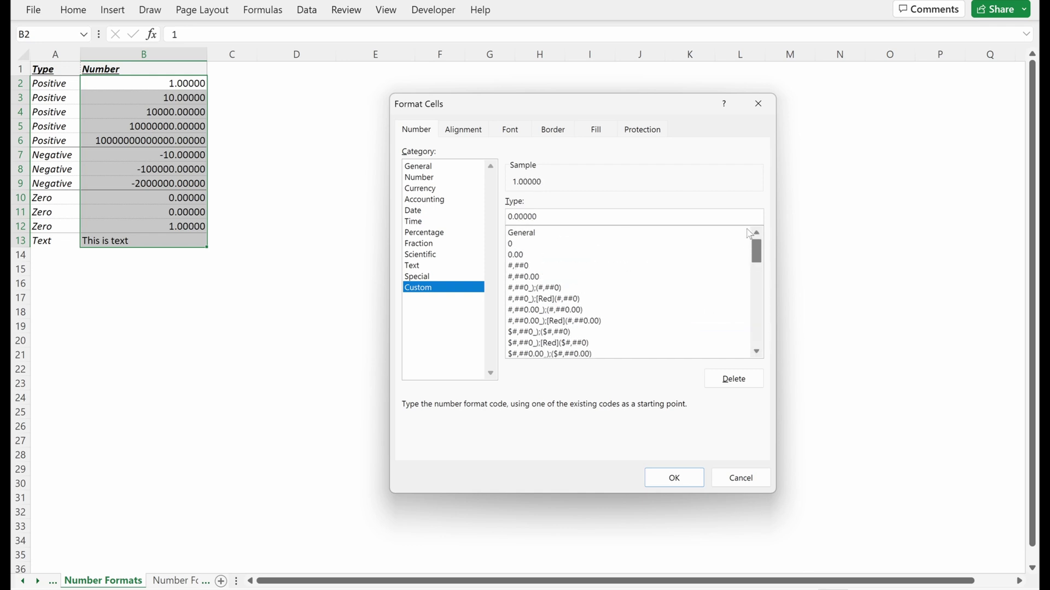
pyautogui.scroll(-5, 749, 307)
pyautogui.scroll(-5, 749, 308)
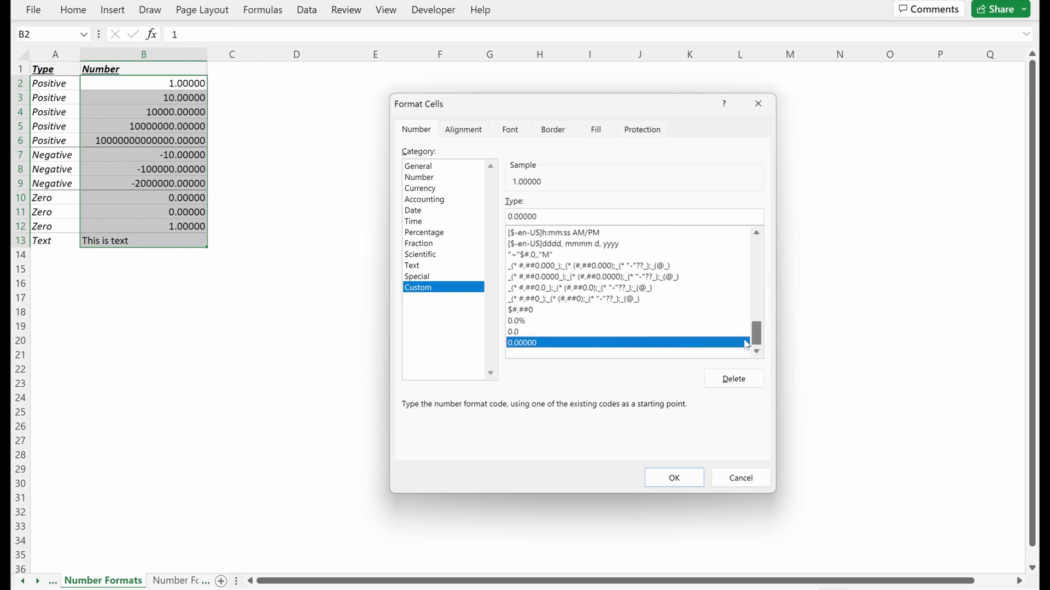
pyautogui.scroll(15, 749, 328)
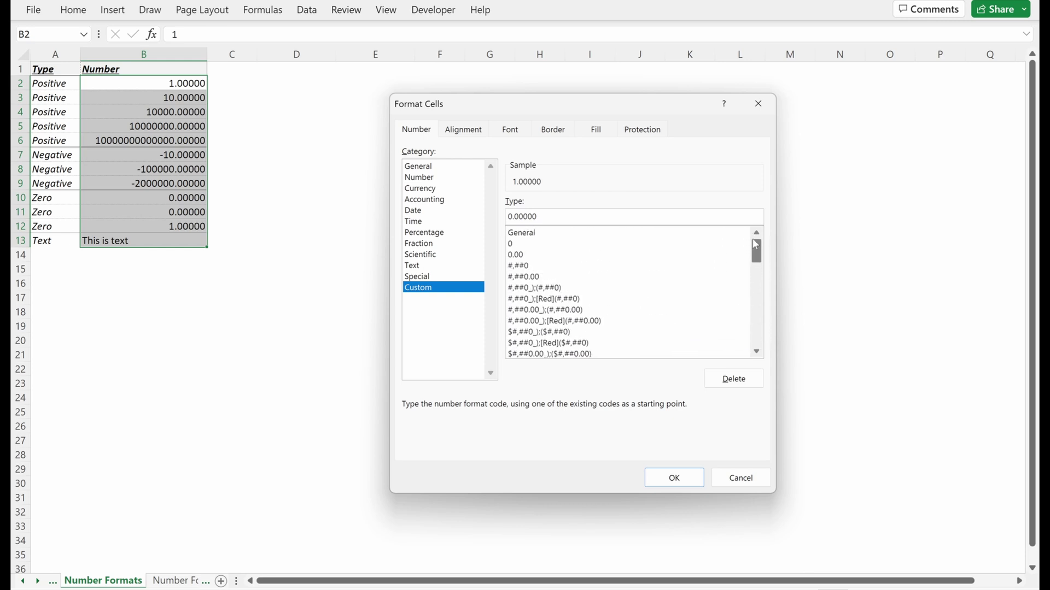
# - Apply the #,##0 code so values show thousands separators without decimals
pyautogui.click(533, 256)
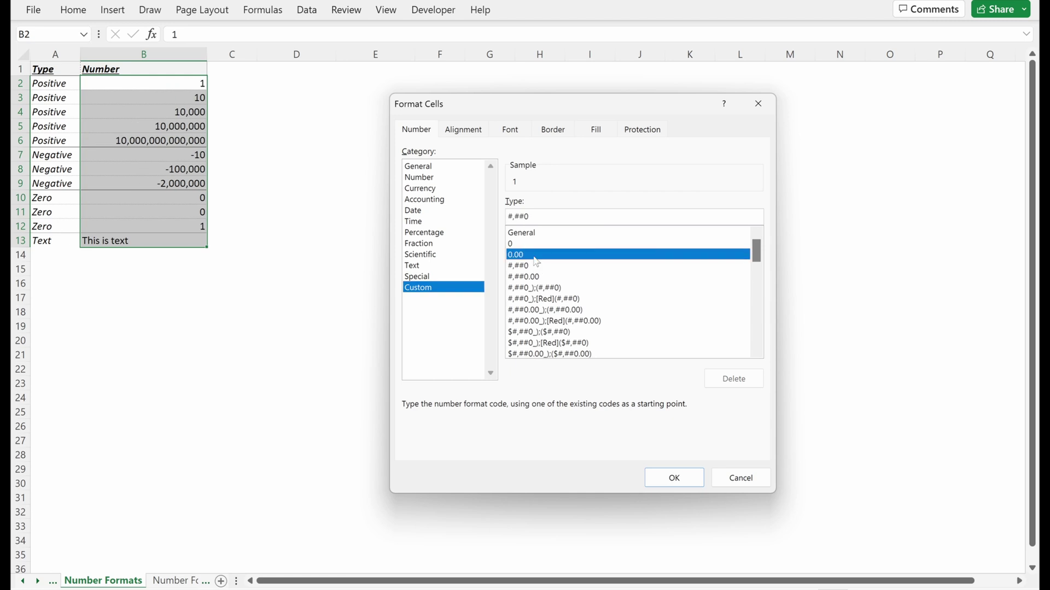
pyautogui.click(534, 266)
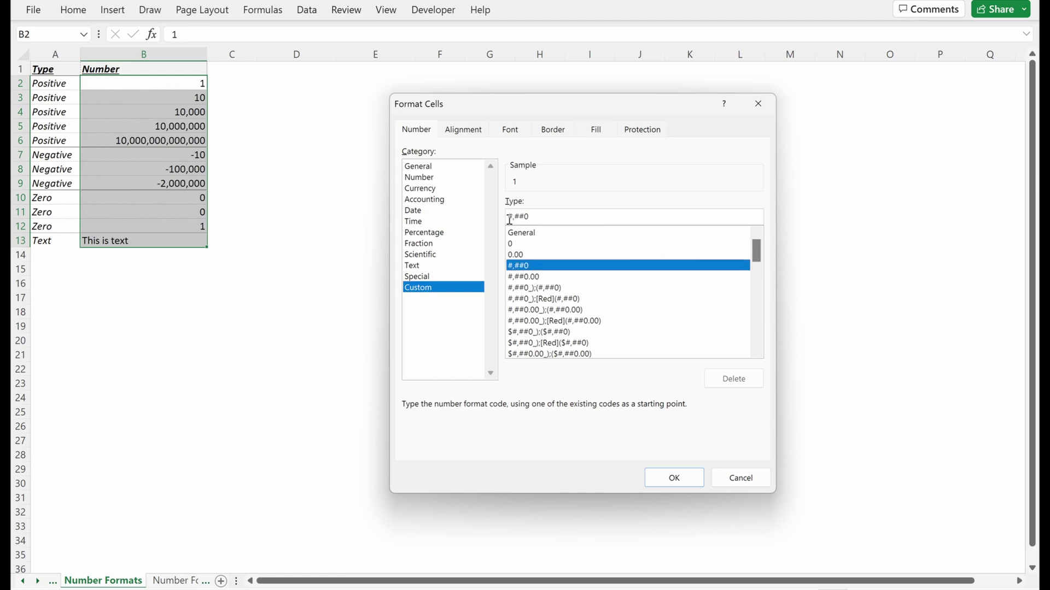
pyautogui.moveTo(518, 218); pyautogui.dragTo(527, 217)
pyautogui.click(536, 217)
pyautogui.click(674, 478)
# - Reselect the Number values B2:B13
pyautogui.moveTo(192, 84); pyautogui.dragTo(190, 100)
pyautogui.click(194, 84)
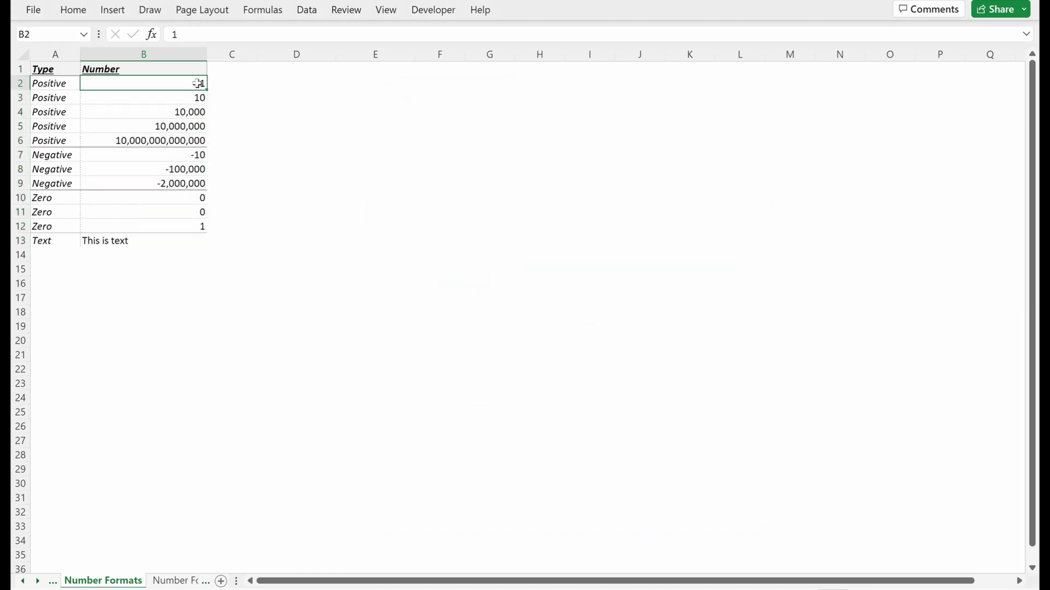
pyautogui.moveTo(199, 83); pyautogui.dragTo(192, 243)
# - Change the code to #,000 so values pad to three digits, like 001 and -010
pyautogui.hotkey('ctrl', '1')
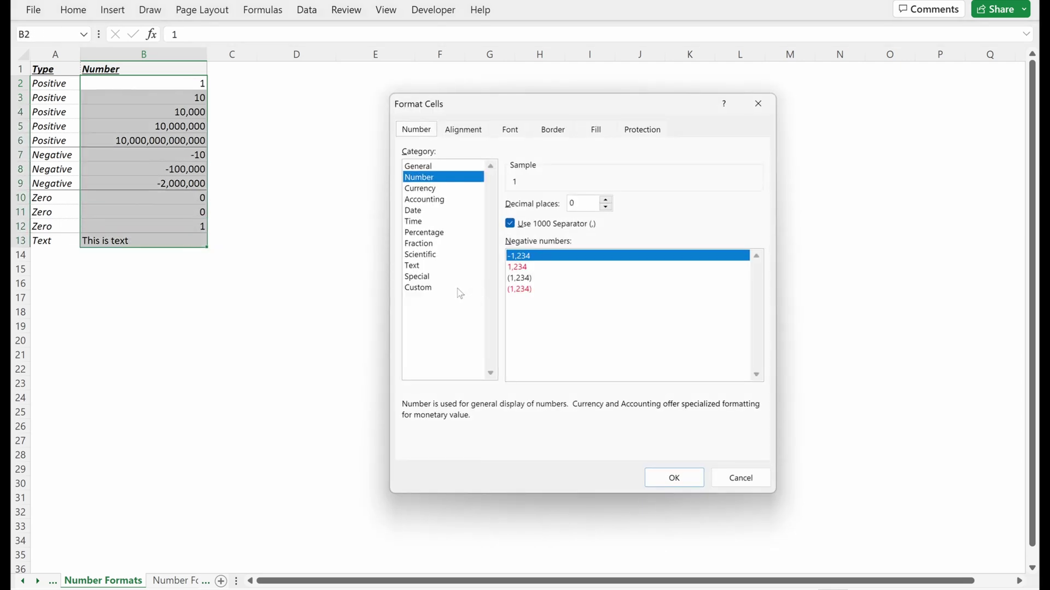
pyautogui.click(460, 289)
pyautogui.moveTo(526, 216); pyautogui.dragTo(494, 235)
pyautogui.write('0,0')
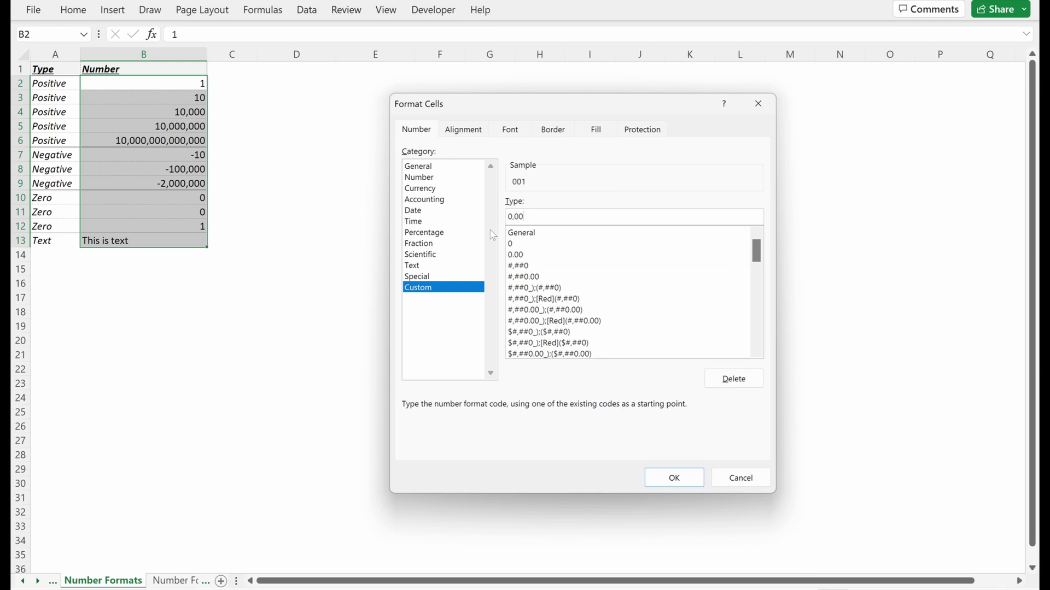
pyautogui.press('Return')
# - Inspect B2, B3 and the zero cells, then reselect B2:B13 and enter the 00,000 code
pyautogui.click(193, 84)
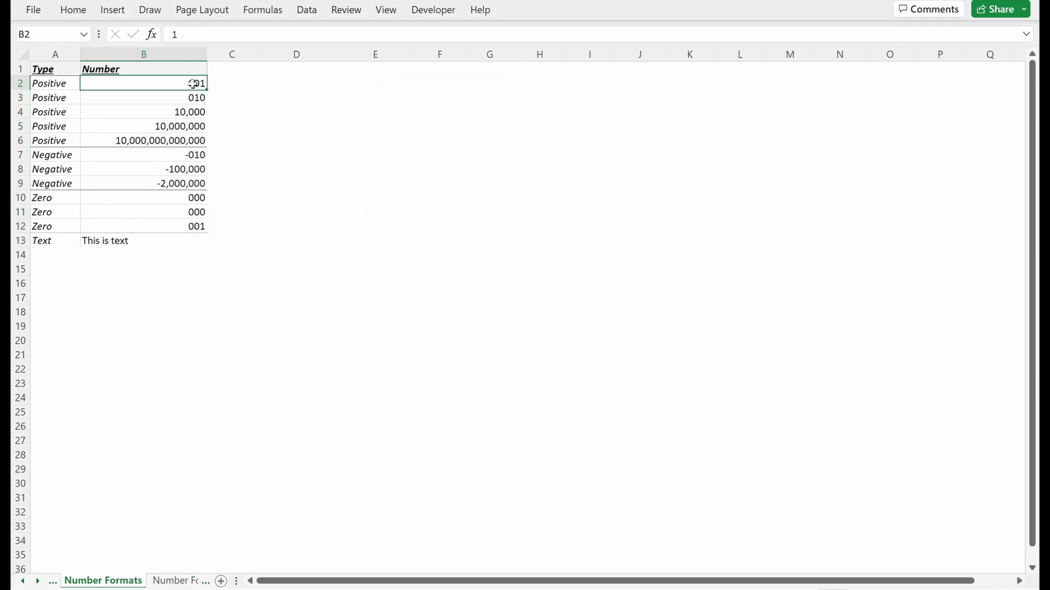
pyautogui.moveTo(178, 84)
pyautogui.mouseDown()
pyautogui.moveTo(178, 100)
pyautogui.moveTo(193, 91)
pyautogui.mouseUp()
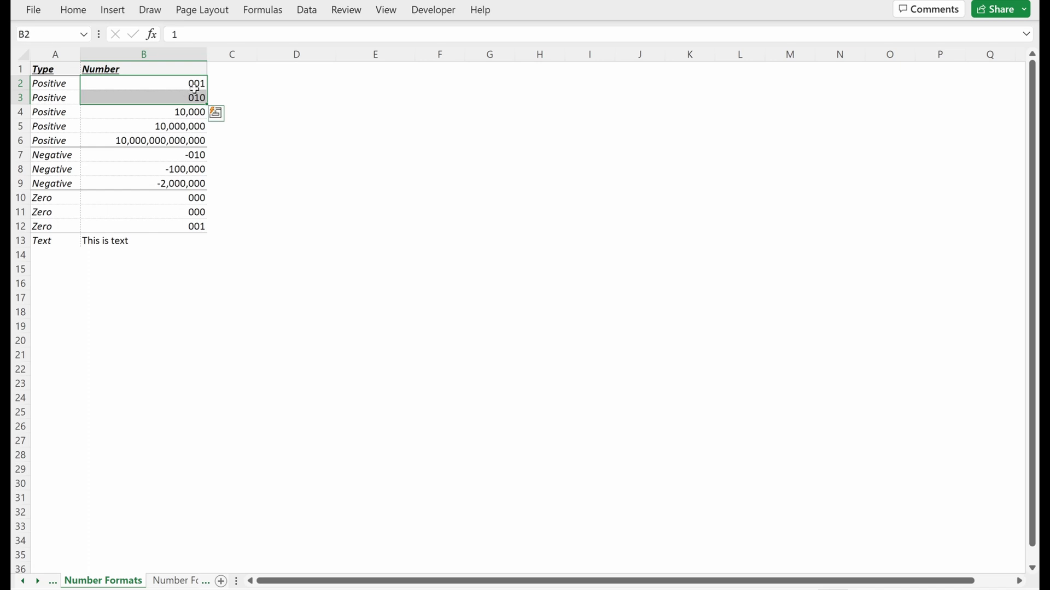
pyautogui.moveTo(194, 198); pyautogui.dragTo(191, 212)
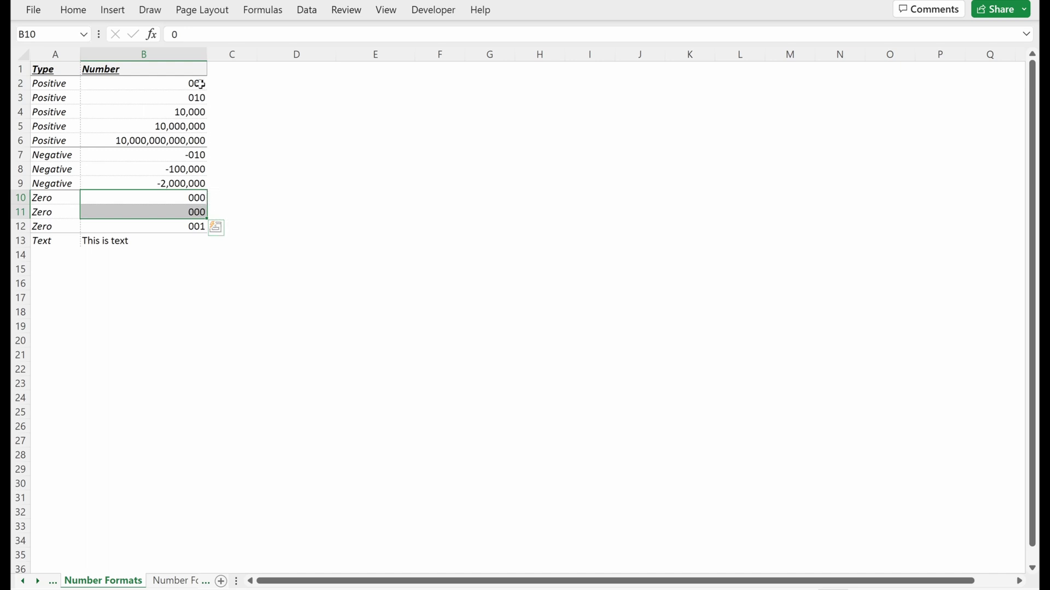
pyautogui.moveTo(203, 83); pyautogui.dragTo(186, 234)
pyautogui.hotkey('ctrl', '1')
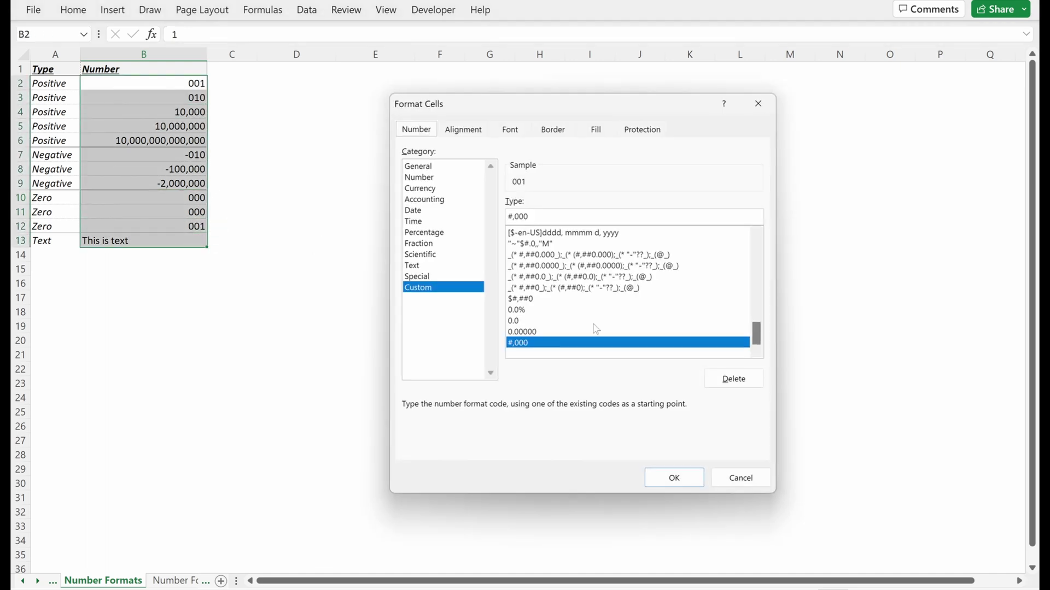
pyautogui.moveTo(534, 218); pyautogui.dragTo(494, 218)
pyautogui.write('0,00')
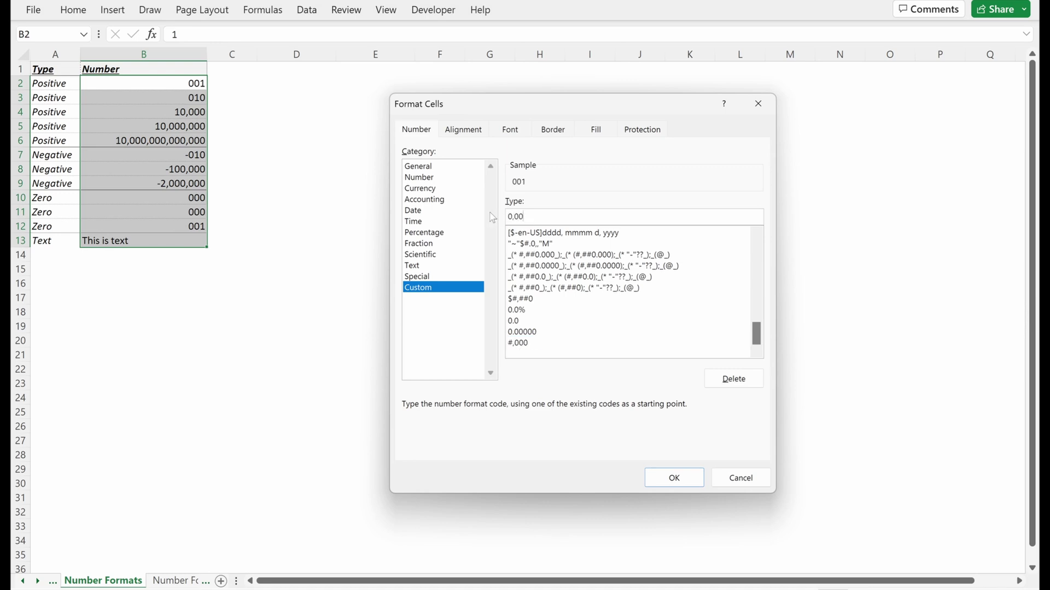
pyautogui.write('00')
# - Apply the 00,000 code, then switch the values to the #,##0.00 format
pyautogui.press('Return')
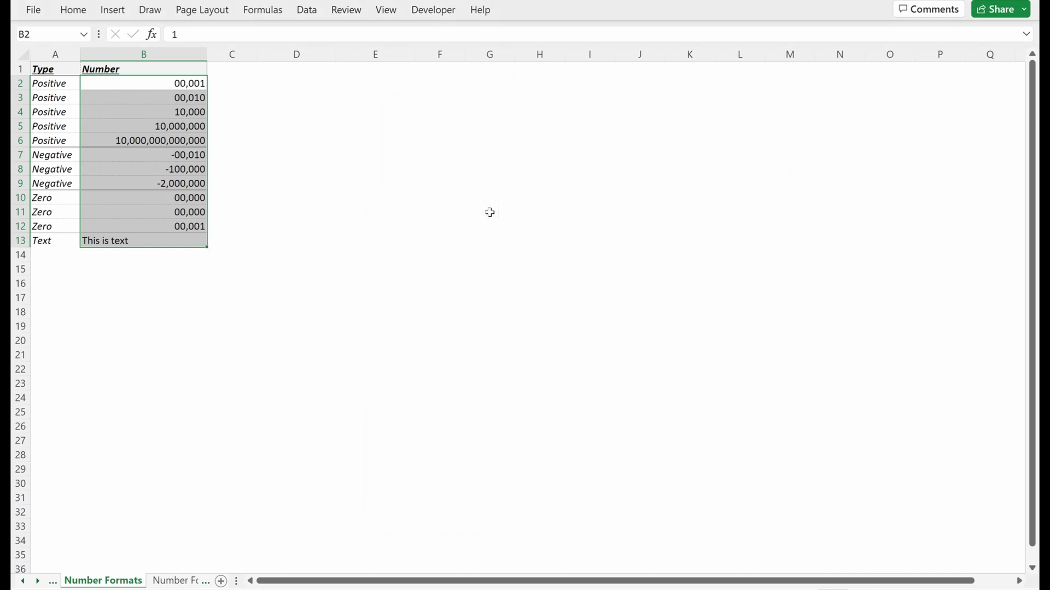
pyautogui.hotkey('ctrl', '1')
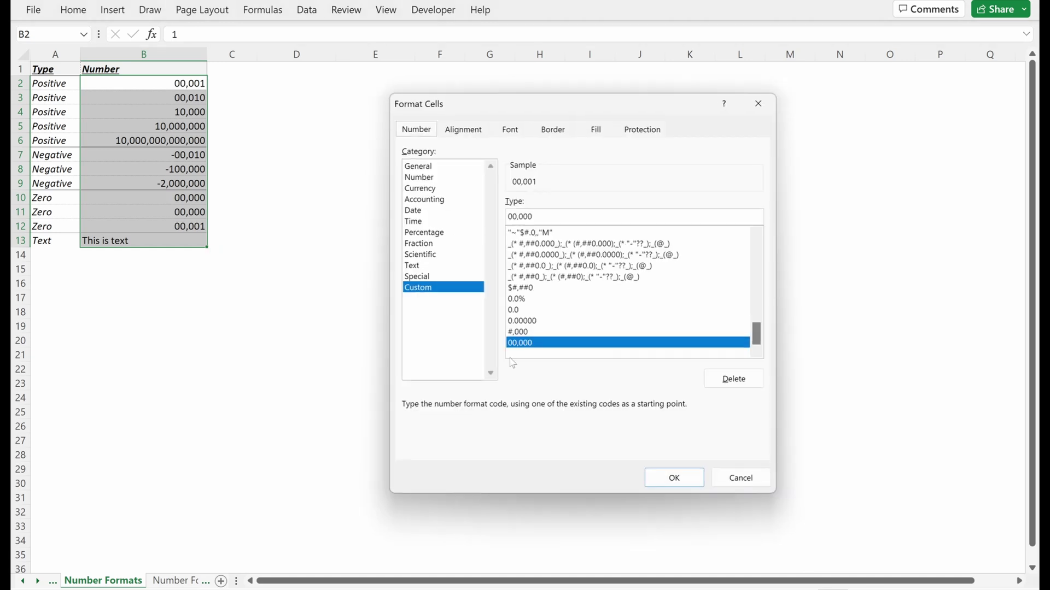
pyautogui.moveTo(756, 338); pyautogui.dragTo(764, 247)
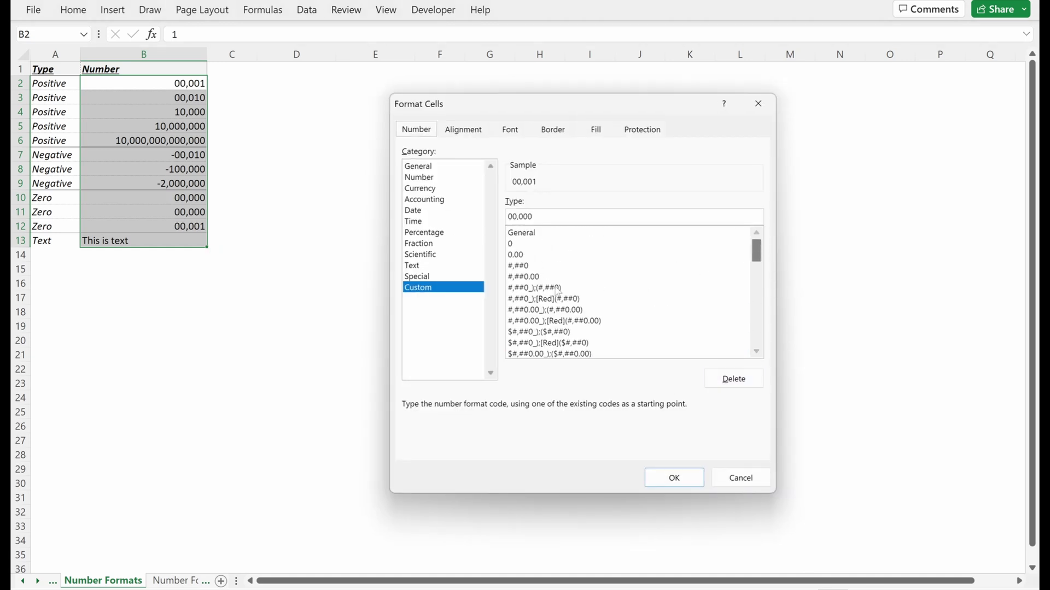
pyautogui.click(534, 276)
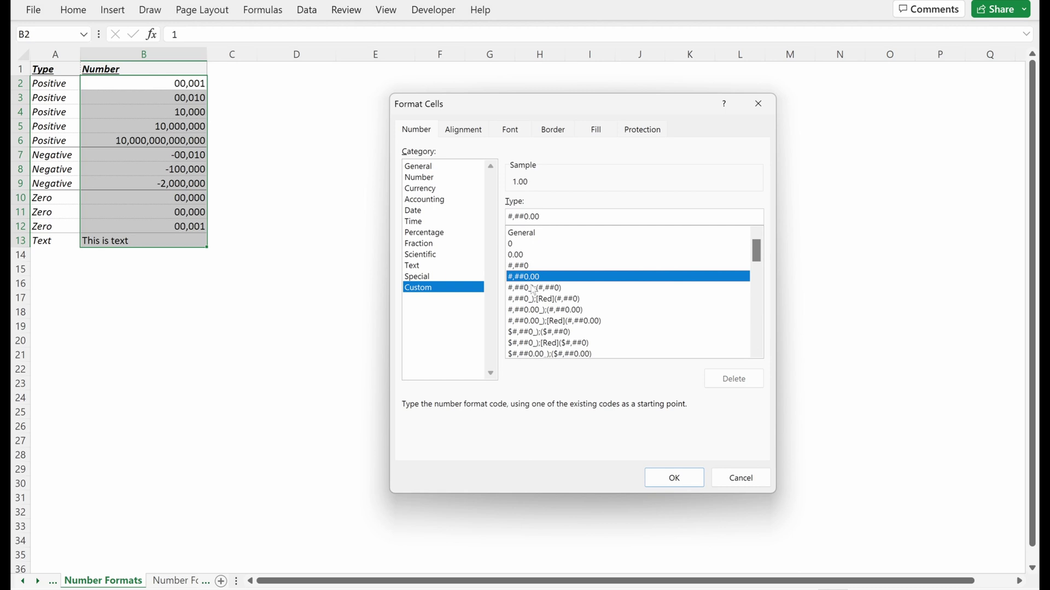
pyautogui.click(683, 479)
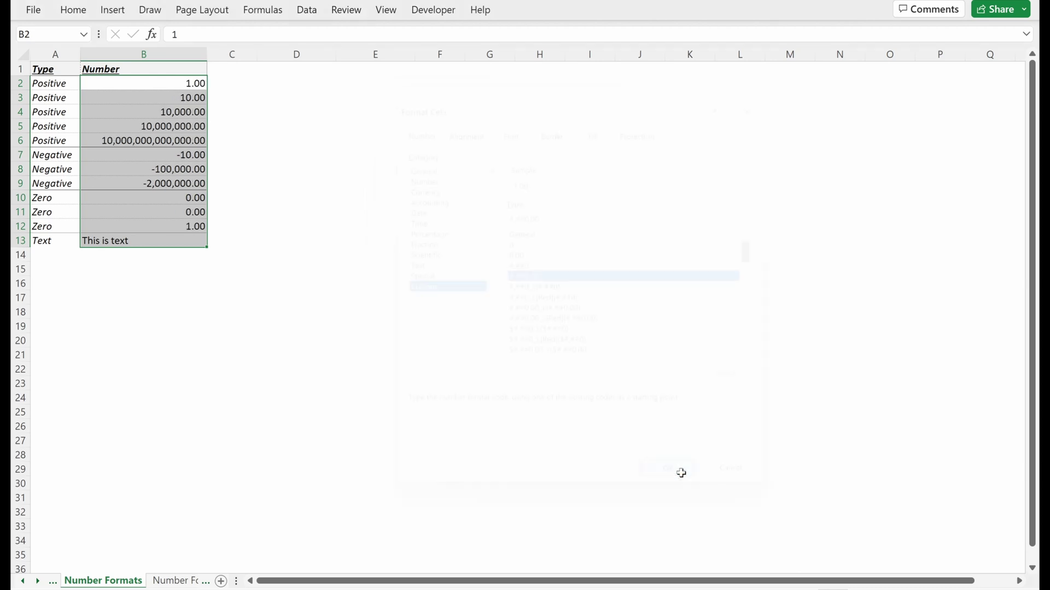
# - Trim the code to #,##0.0 so values show one decimal, like 10,000.0
pyautogui.hotkey('ctrl', '1')
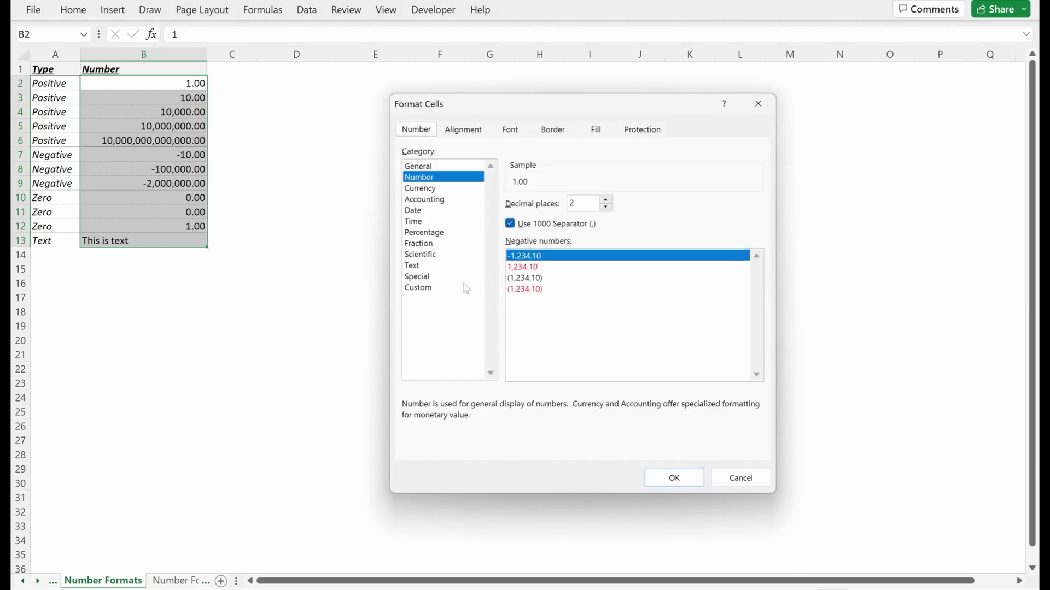
pyautogui.click(463, 287)
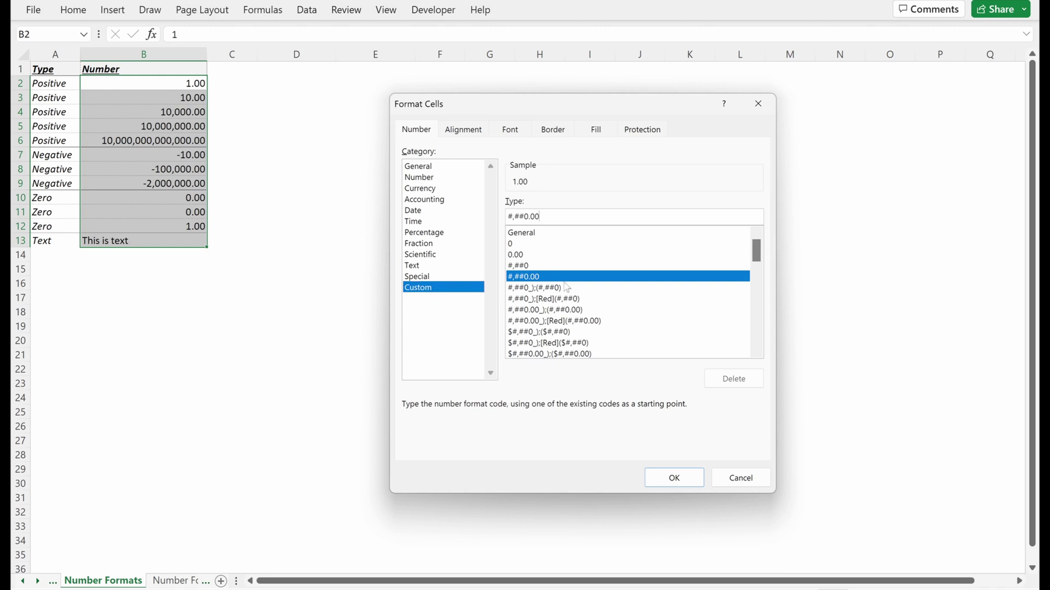
pyautogui.press('BackSpace')
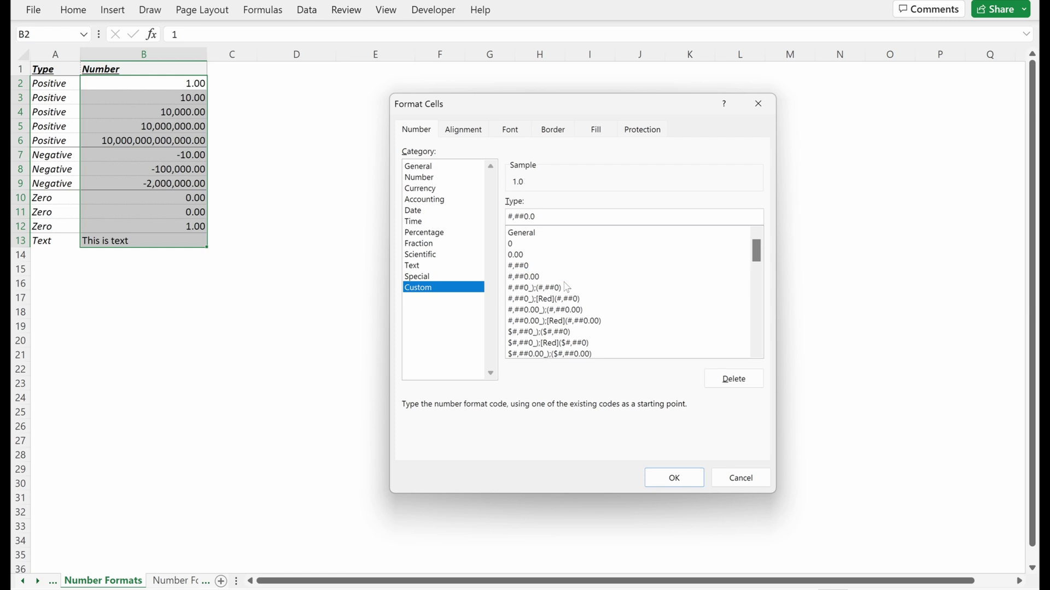
pyautogui.press('Return')
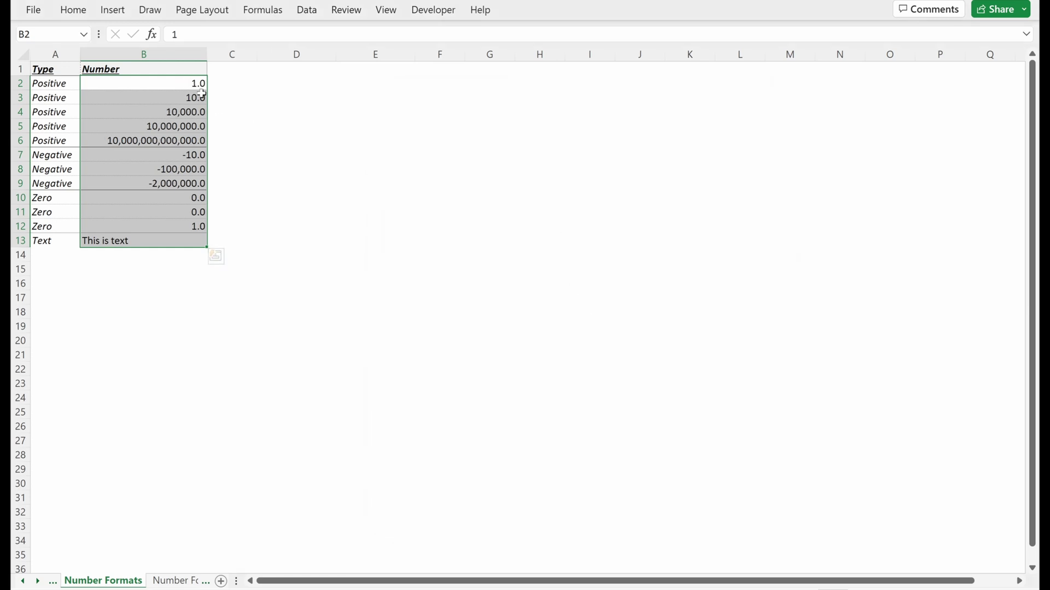
pyautogui.hotkey('ctrl', '1')
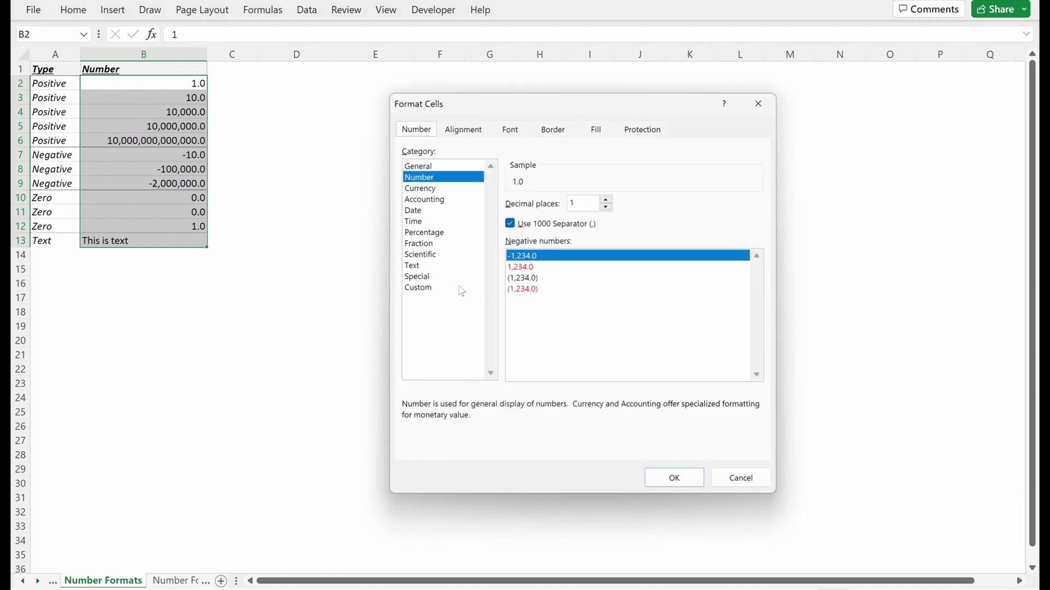
# - Change the code to #,##0.## so whole numbers end in a point, like 10,000
pyautogui.click(480, 289)
pyautogui.press('BackSpace')
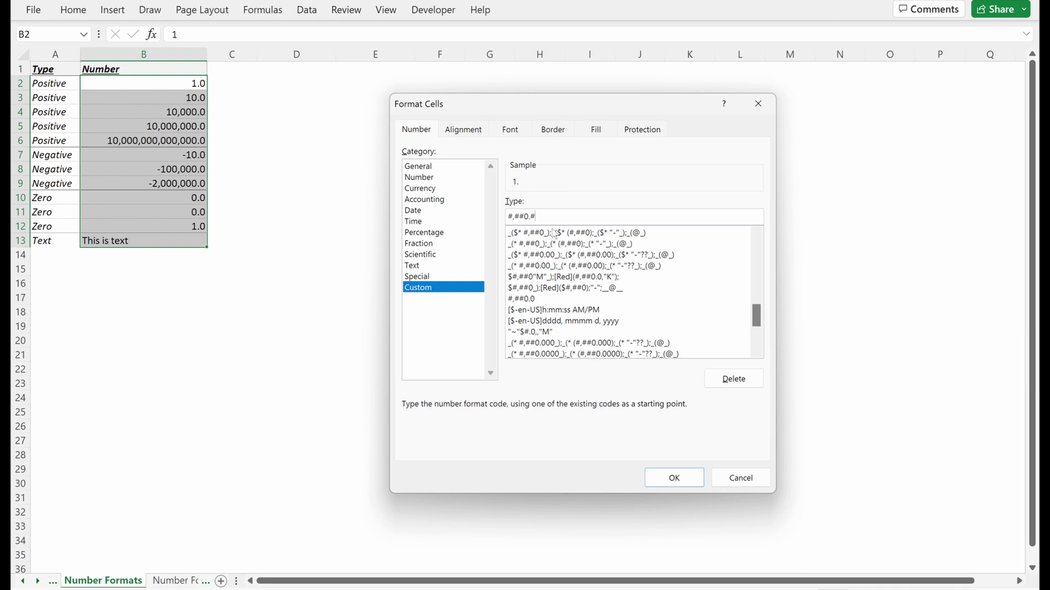
pyautogui.write('##')
pyautogui.press('Return')
# - Enter 1.5 in B2 and check B3's value without changing it
pyautogui.moveTo(194, 88); pyautogui.dragTo(187, 138)
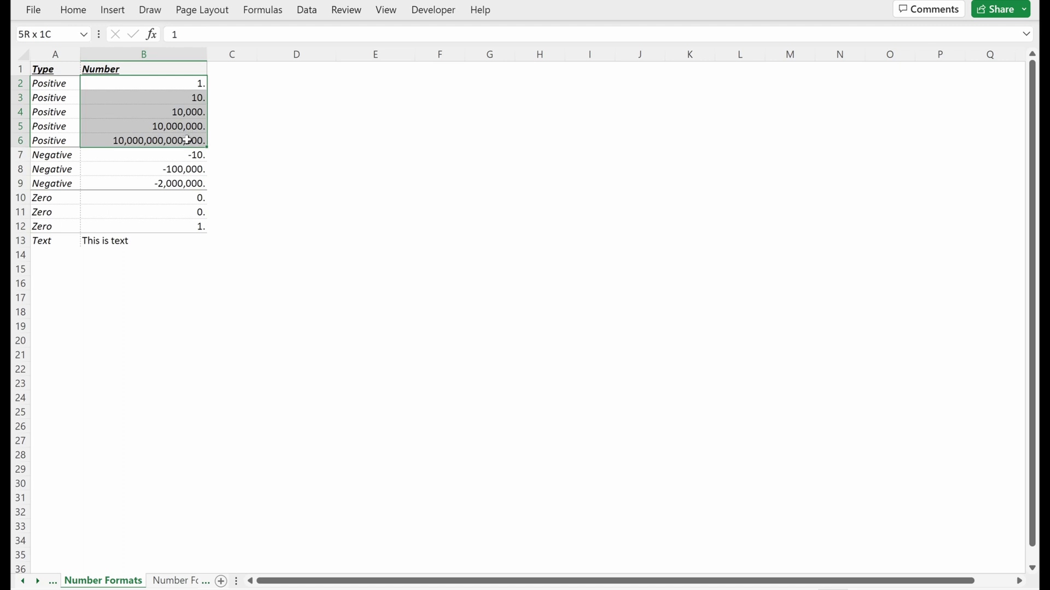
pyautogui.doubleClick(195, 82)
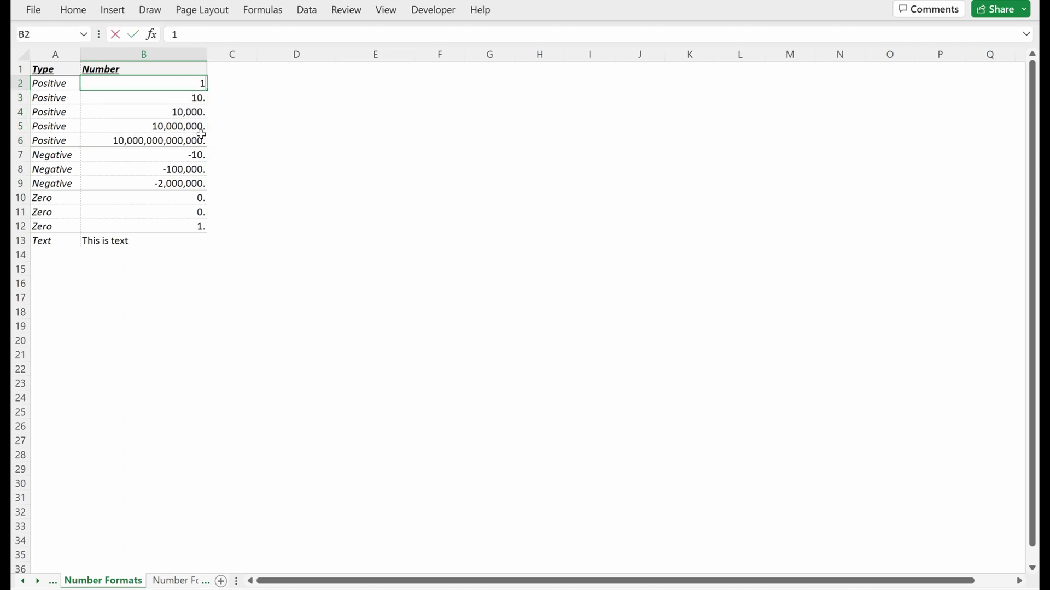
pyautogui.write('.5')
pyautogui.press('Return')
pyautogui.press('F2')
pyautogui.press('Escape')
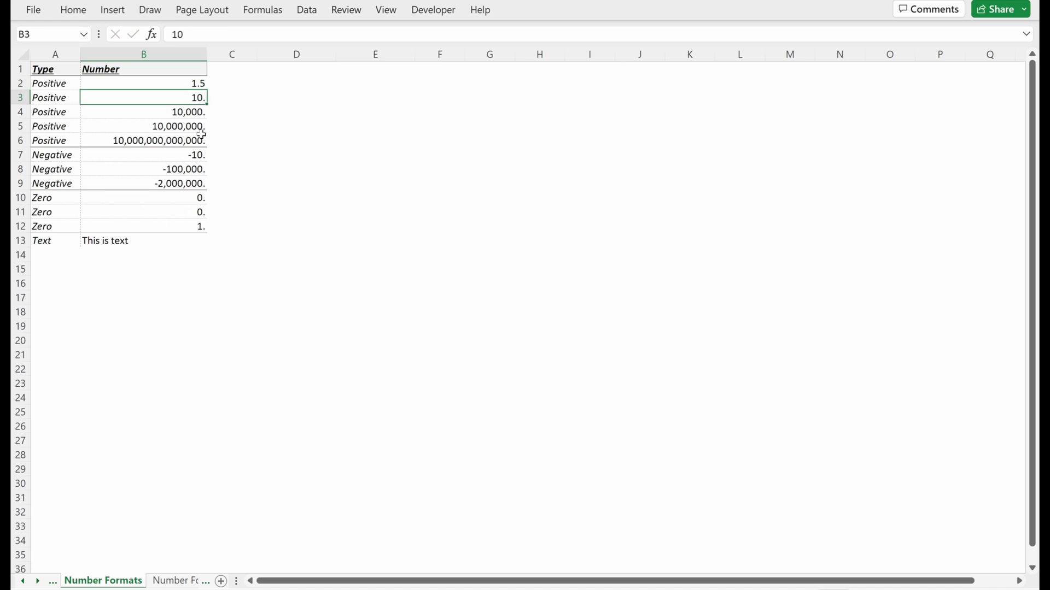
# - Undo B2 back to 1 and apply #,###.## so zeros show just a point
pyautogui.hotkey('ctrl', 'z')
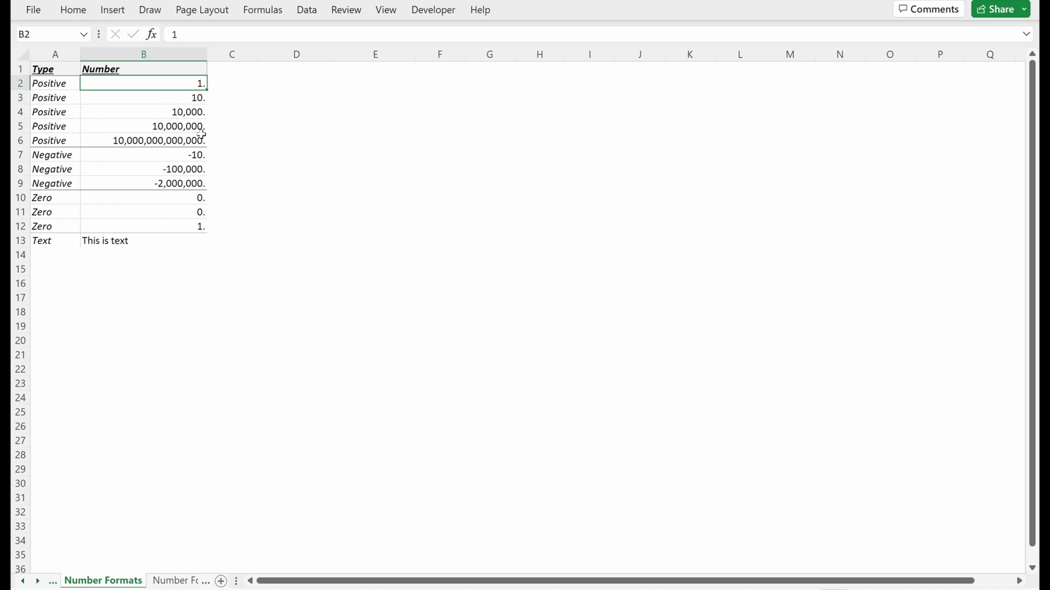
pyautogui.moveTo(153, 82); pyautogui.dragTo(156, 238)
pyautogui.hotkey('ctrl', '1')
pyautogui.moveTo(756, 333); pyautogui.dragTo(759, 247)
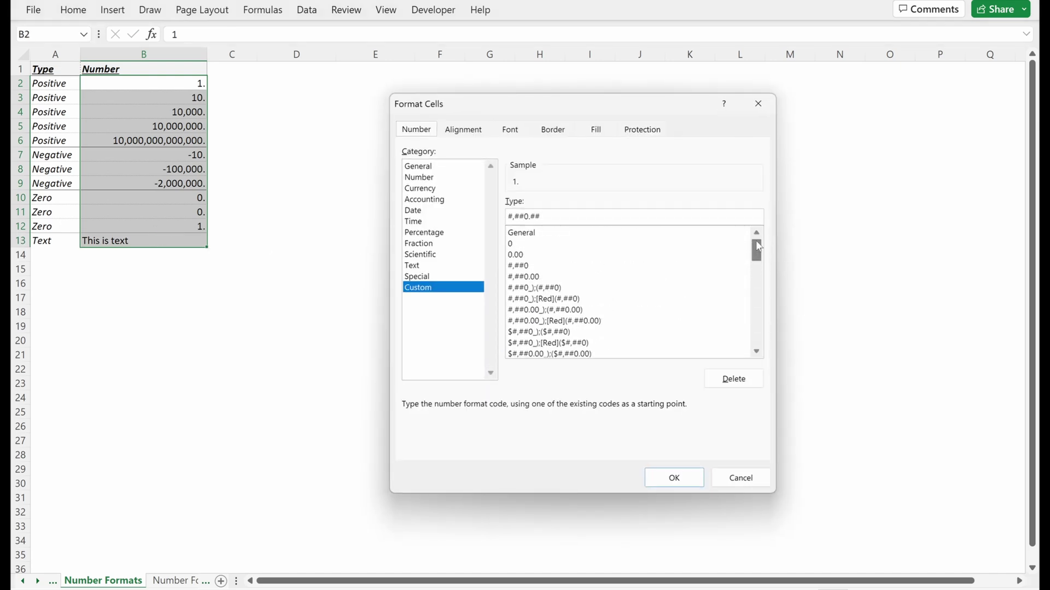
pyautogui.click(551, 278)
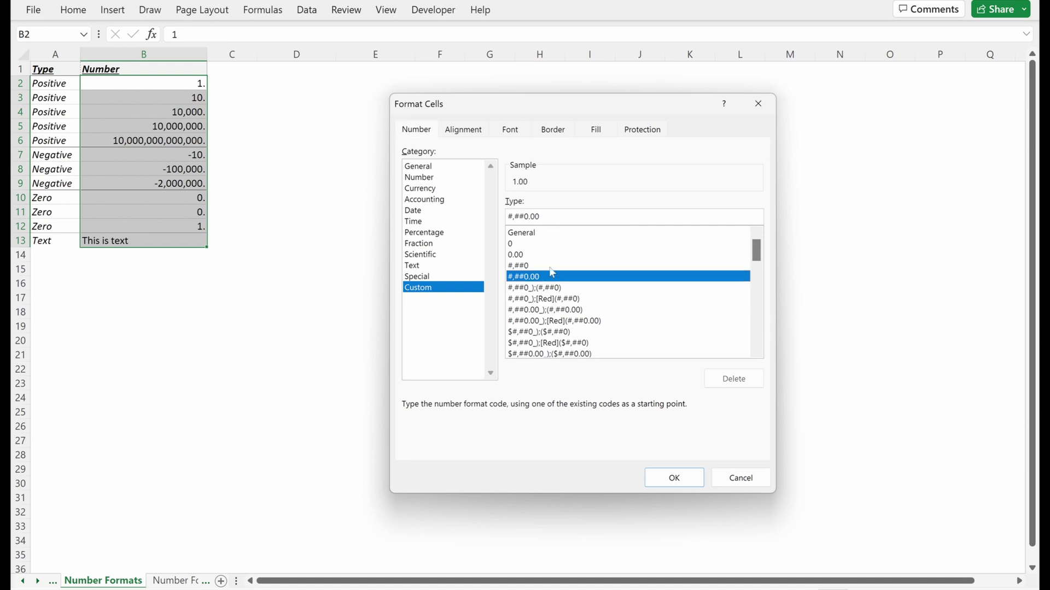
pyautogui.press('BackSpace')
pyautogui.press('BackSpace')
pyautogui.press('BackSpace')
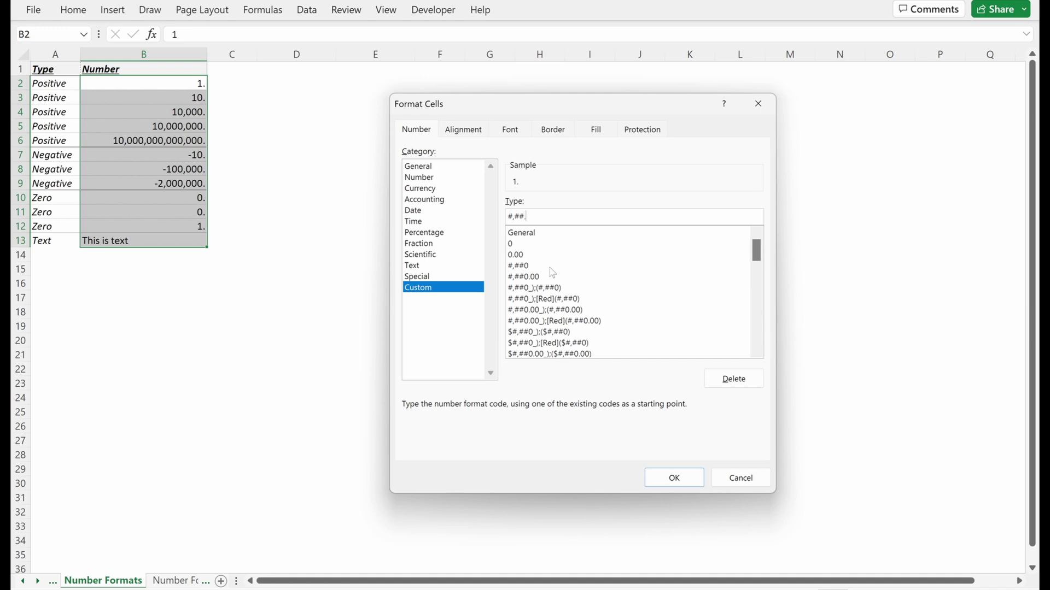
pyautogui.press('Return')
# - Change B10 to 0.5 so it displays as .5
pyautogui.press('Down')
pyautogui.press('Down')
pyautogui.press('Down')
pyautogui.press('Down')
pyautogui.press('Down')
pyautogui.press('Down')
pyautogui.press('Down')
pyautogui.press('Down')
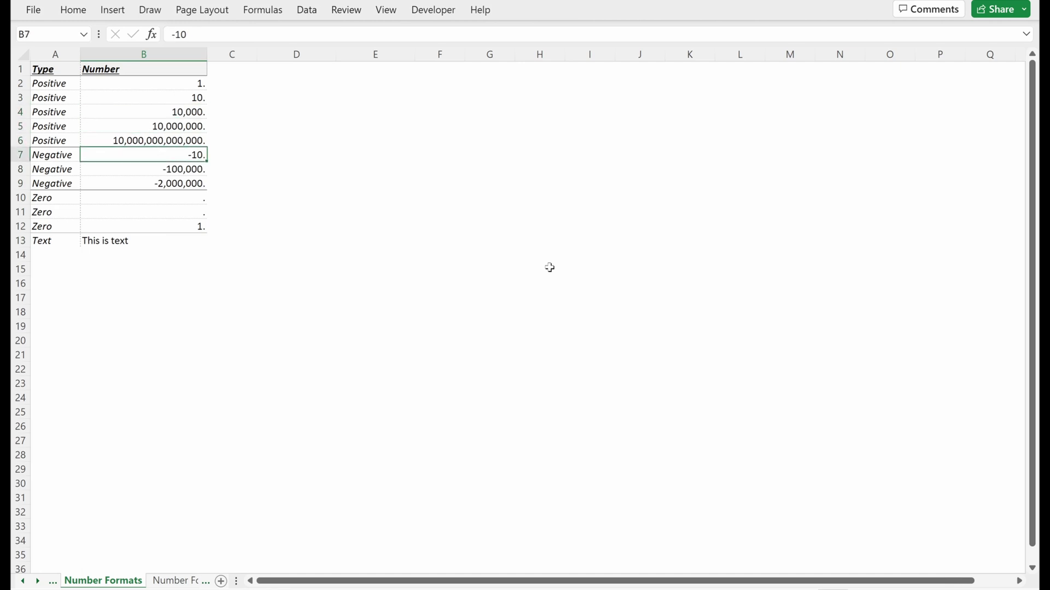
pyautogui.press('F2')
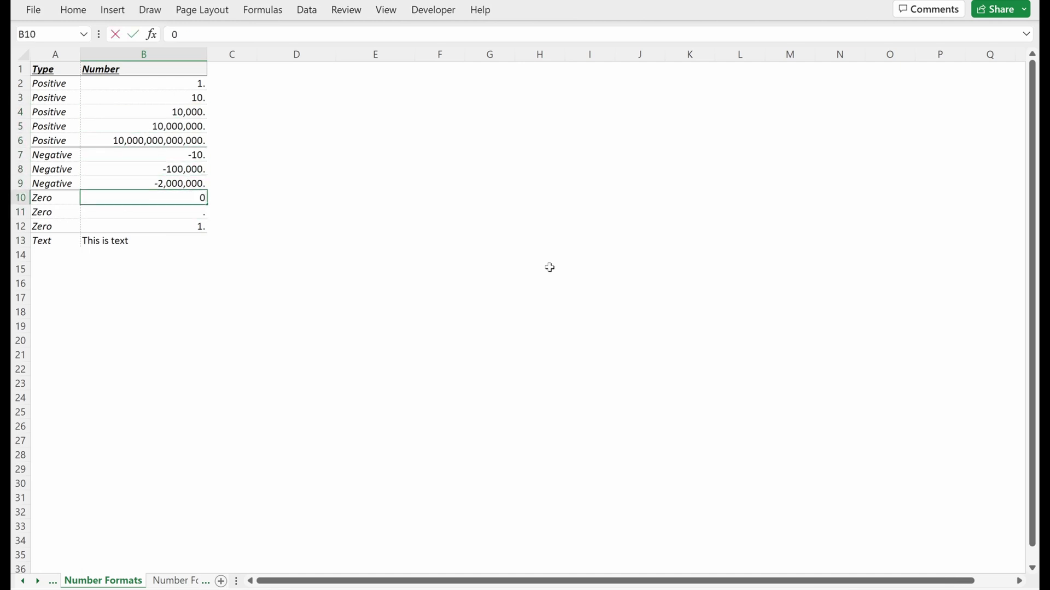
pyautogui.press('Escape')
pyautogui.press('F2')
pyautogui.write('.5')
pyautogui.press('Return')
# - Reselect B2:B13 and bring up its number format settings
pyautogui.press('Up')
pyautogui.hotkey('ctrl', 'Up')
pyautogui.press('Down')
pyautogui.hotkey('ctrl', 'shift', 'Down')
pyautogui.hotkey('ctrl', '1')
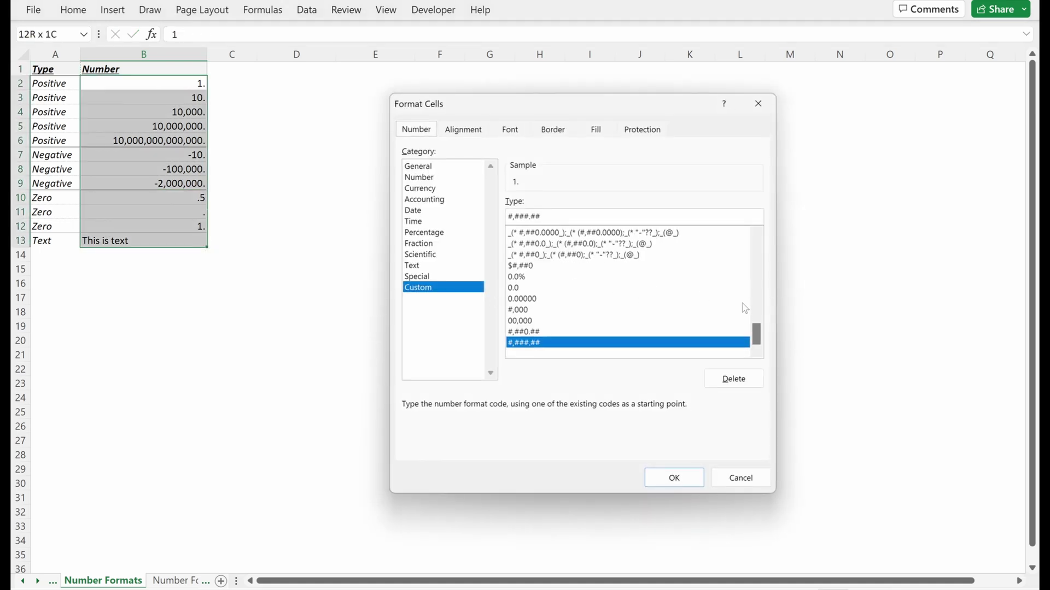
# - Remove the _) padding from #,##0_);(#,##0), leaving #,##0;(#,##0) for parenthesized negatives
pyautogui.moveTo(758, 335); pyautogui.dragTo(745, 238)
pyautogui.click(528, 277)
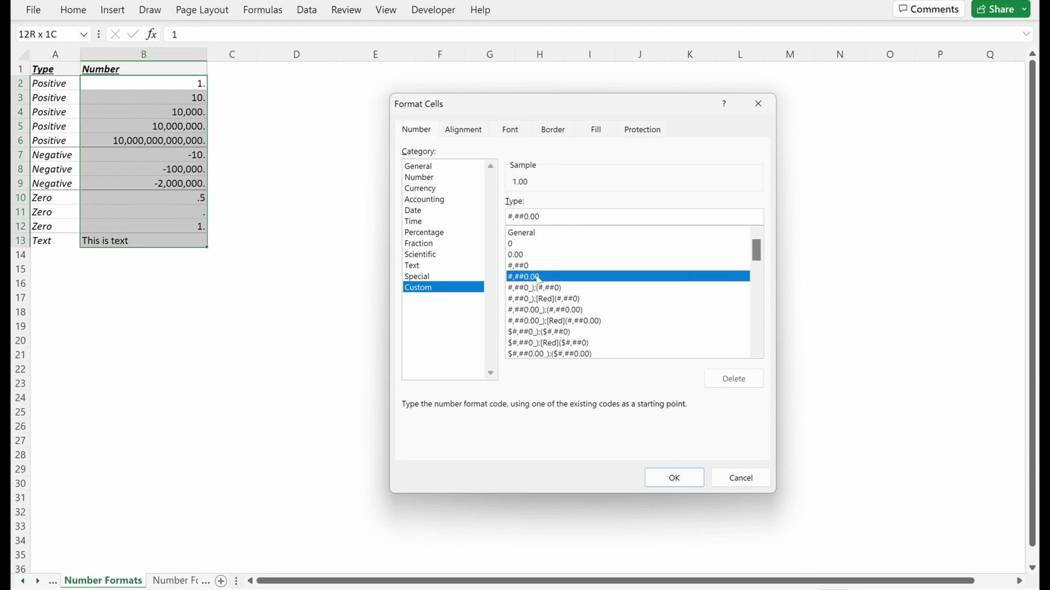
pyautogui.moveTo(530, 218); pyautogui.dragTo(530, 218)
pyautogui.click(545, 217)
pyautogui.click(565, 288)
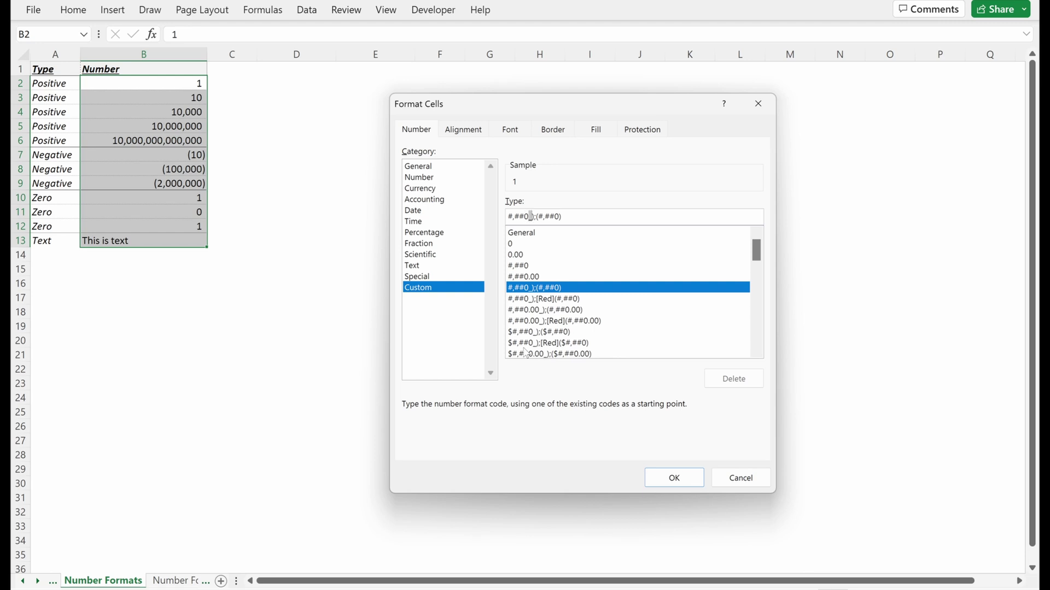
pyautogui.press('BackSpace')
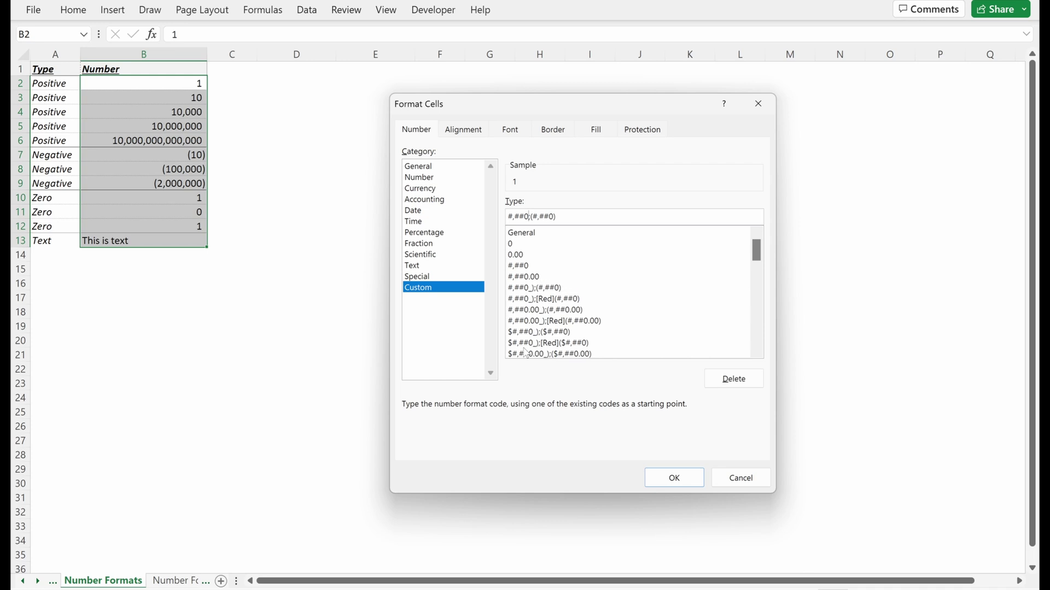
pyautogui.press('Return')
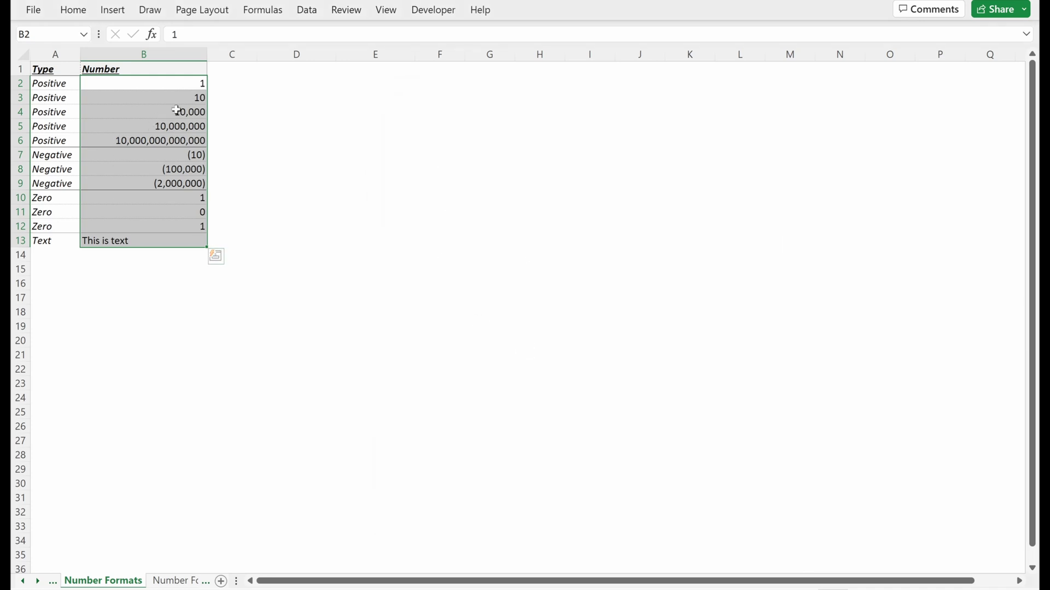
# - Inspect the positive, zero and negative values under the #,##0;(#,##0) format
pyautogui.moveTo(187, 83); pyautogui.dragTo(188, 141)
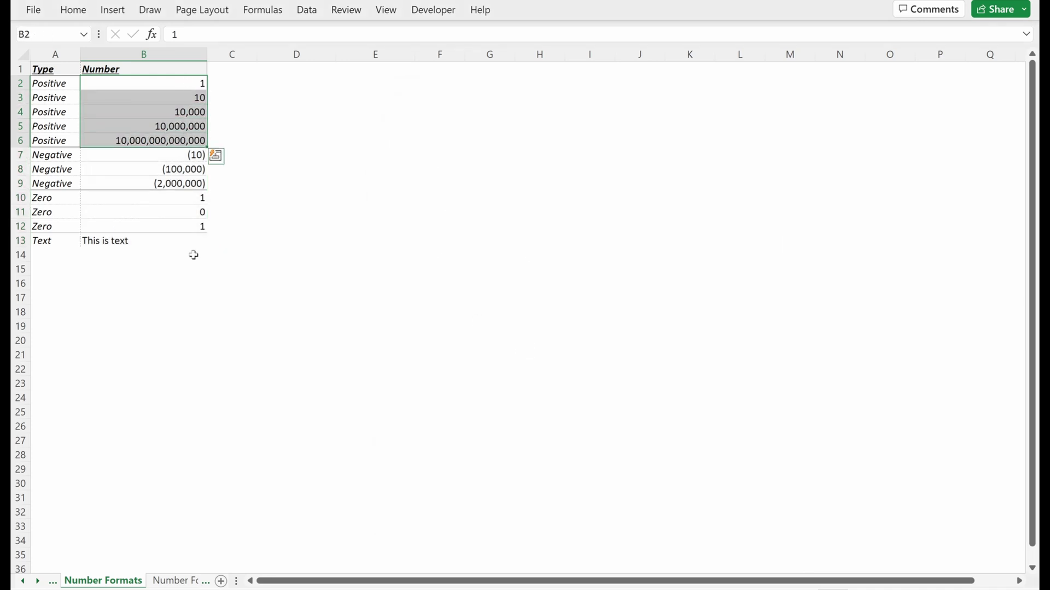
pyautogui.click(188, 202)
pyautogui.moveTo(178, 86); pyautogui.dragTo(185, 139)
pyautogui.moveTo(191, 156); pyautogui.dragTo(189, 185)
pyautogui.moveTo(187, 82); pyautogui.dragTo(192, 242)
pyautogui.hotkey('ctrl', '1')
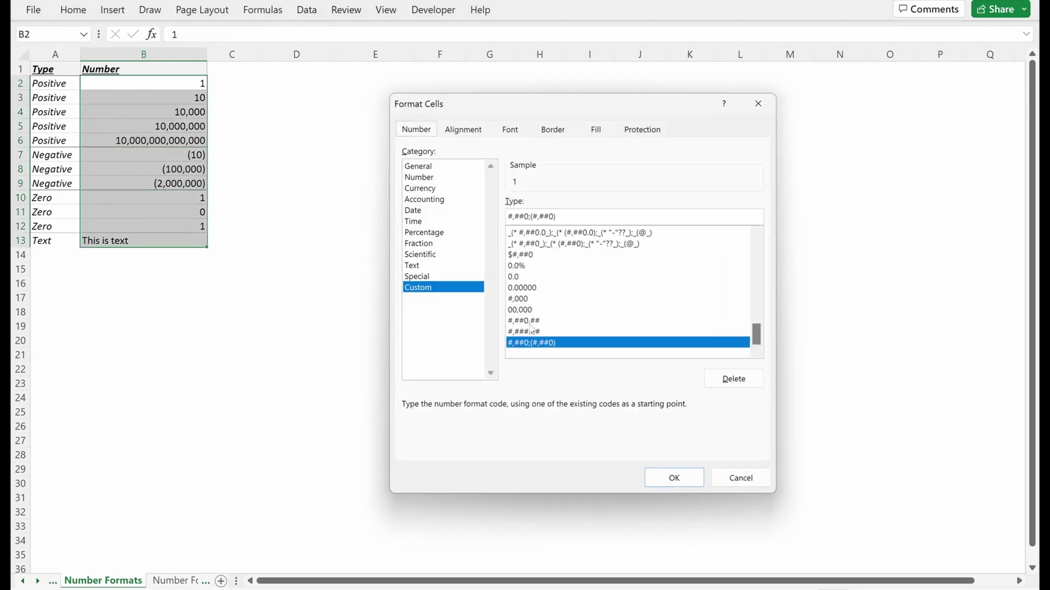
pyautogui.press('Escape')
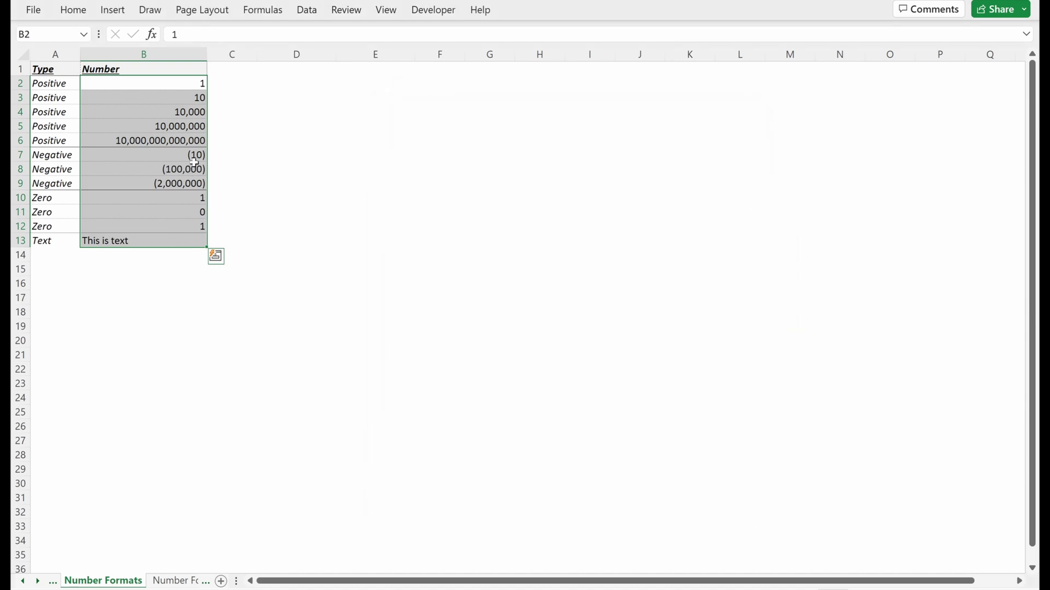
# - Review the displayed results around B6:B9, then reselect B2:B13
pyautogui.scroll(3, 194, 181)
pyautogui.scroll(1, 272, 171)
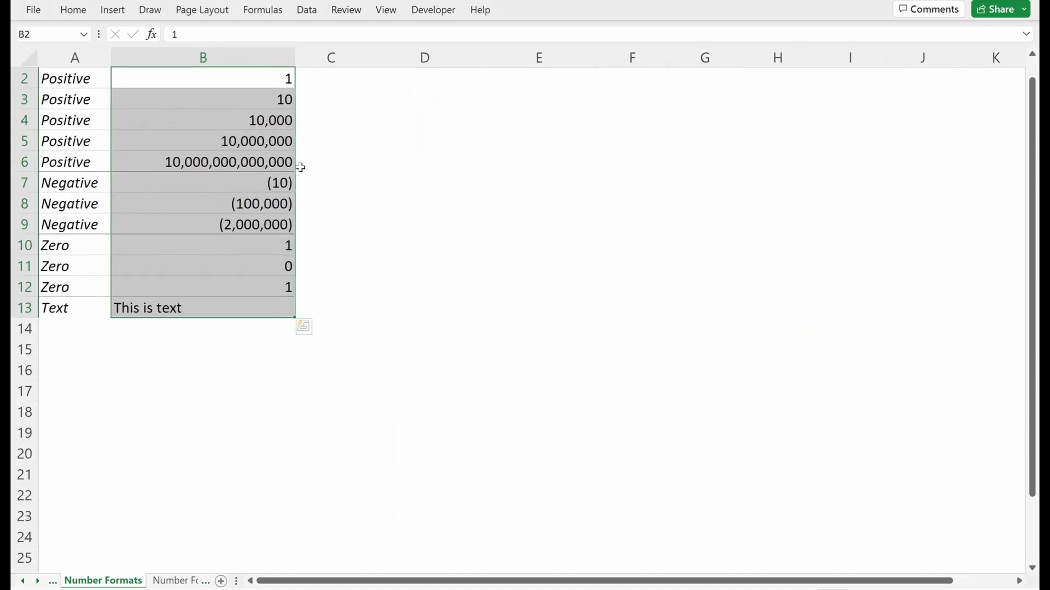
pyautogui.click(316, 163)
pyautogui.scroll(1, 286, 157)
pyautogui.scroll(1, 286, 157)
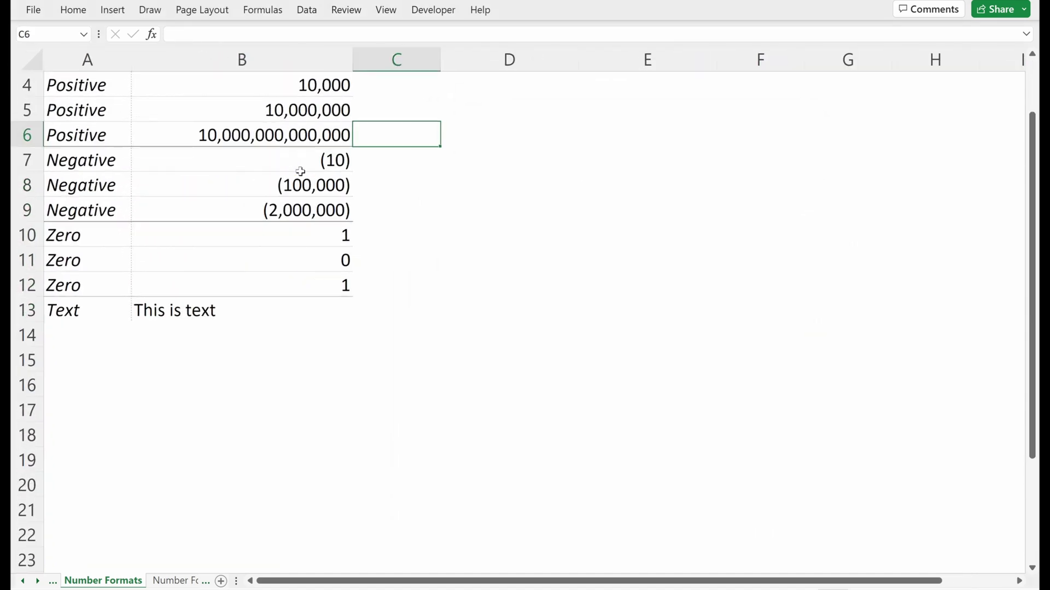
pyautogui.scroll(1, 300, 171)
pyautogui.moveTo(375, 116); pyautogui.dragTo(374, 189)
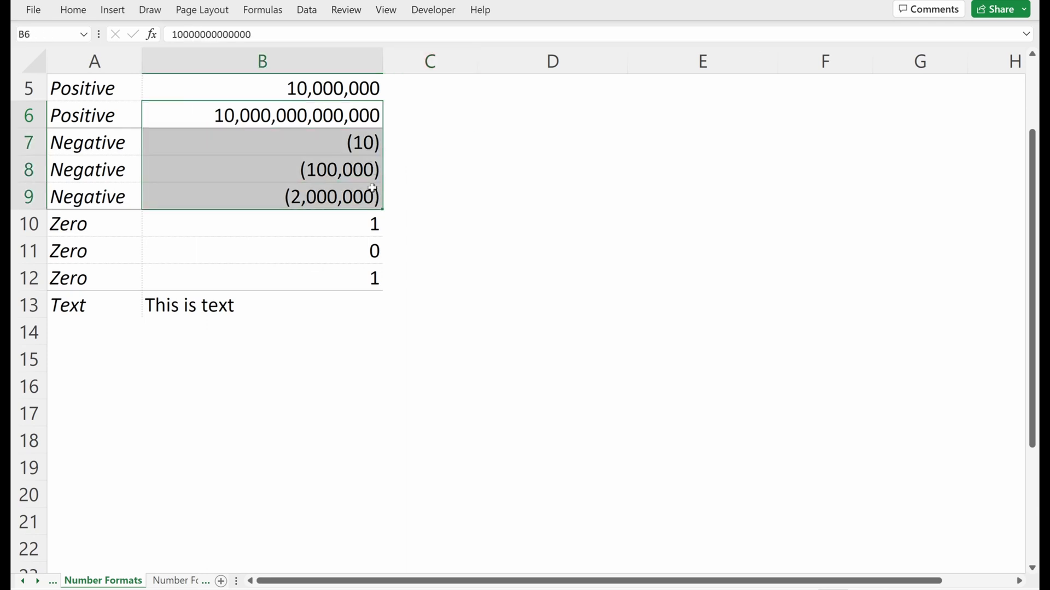
pyautogui.click(377, 125)
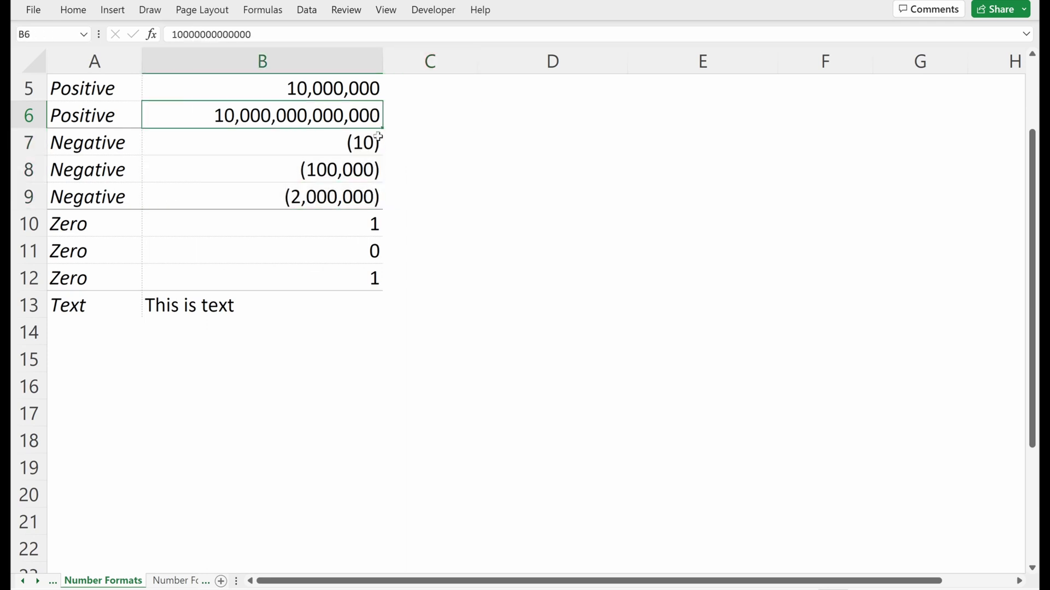
pyautogui.scroll(1, 382, 143)
pyautogui.scroll(-4, 382, 143)
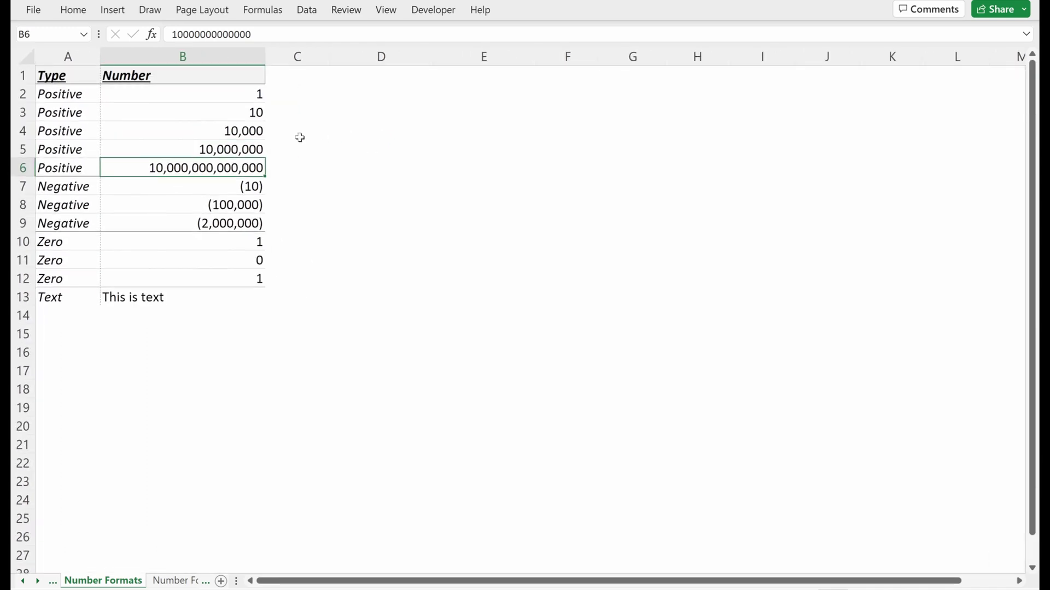
pyautogui.scroll(-2, 301, 134)
pyautogui.scroll(1, 197, 98)
pyautogui.moveTo(208, 91); pyautogui.dragTo(211, 274)
# - Apply #,##0_);(#,##0) for padded values with negatives in parentheses
pyautogui.hotkey('ctrl', '1')
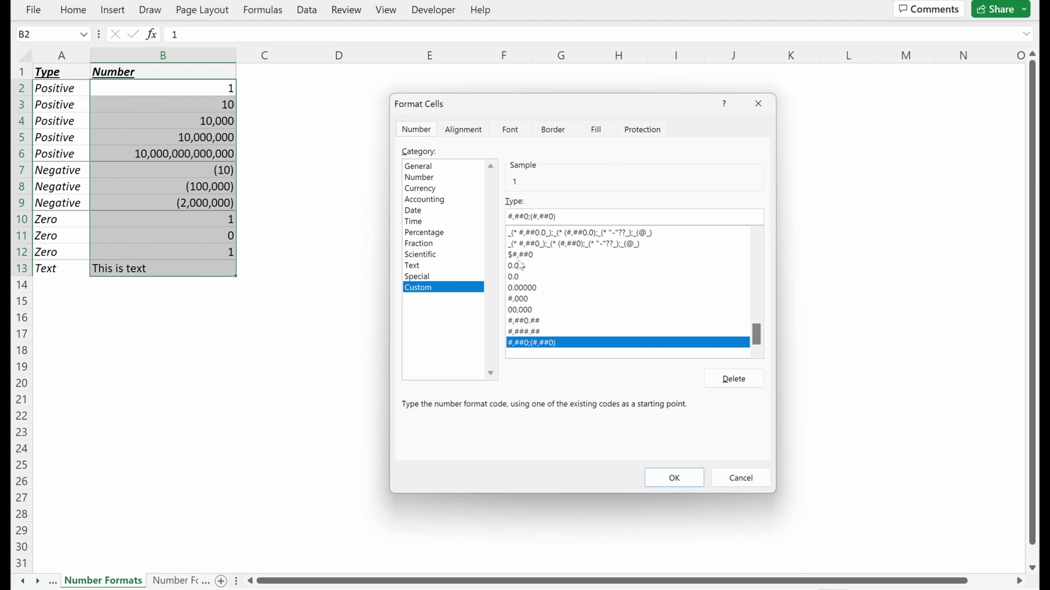
pyautogui.moveTo(757, 335); pyautogui.dragTo(759, 250)
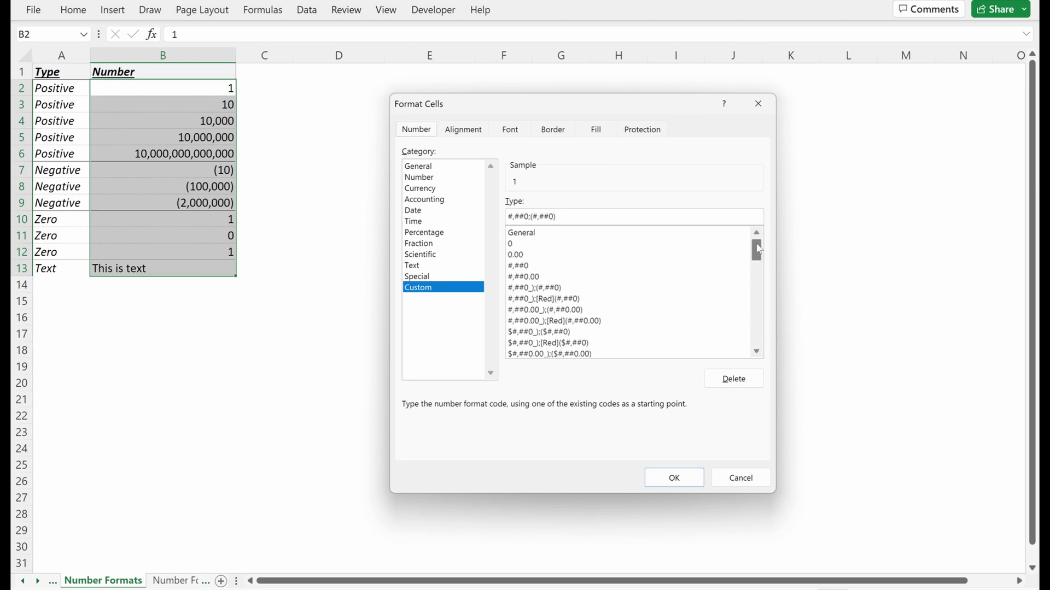
pyautogui.click(544, 289)
pyautogui.click(664, 483)
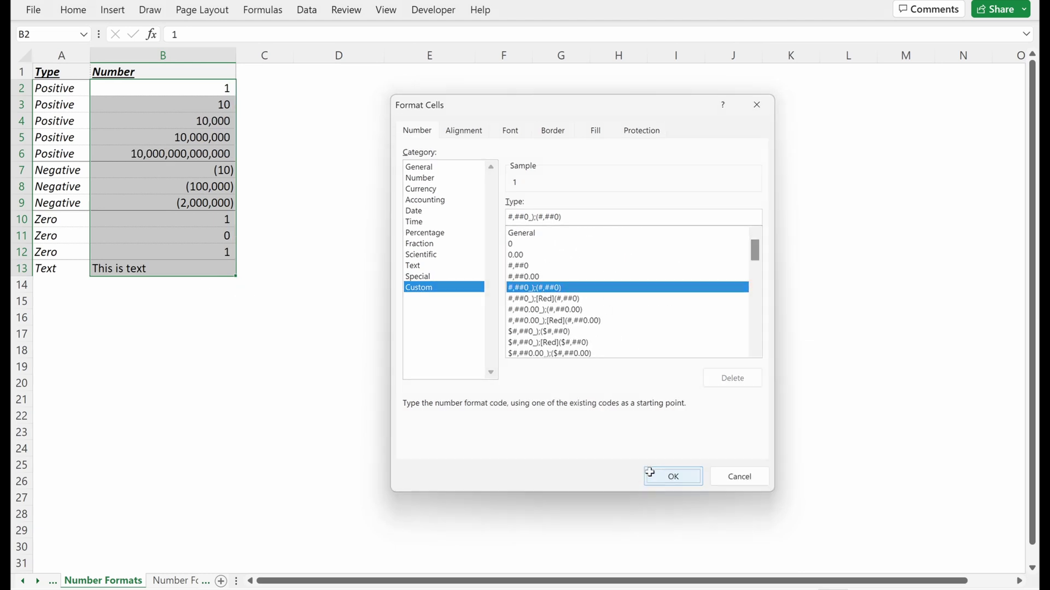
# - Check B7's -10, then apply #,##0_);[Red](#,##0) to B2:B13 for red negatives
pyautogui.moveTo(222, 88); pyautogui.dragTo(219, 157)
pyautogui.click(228, 170)
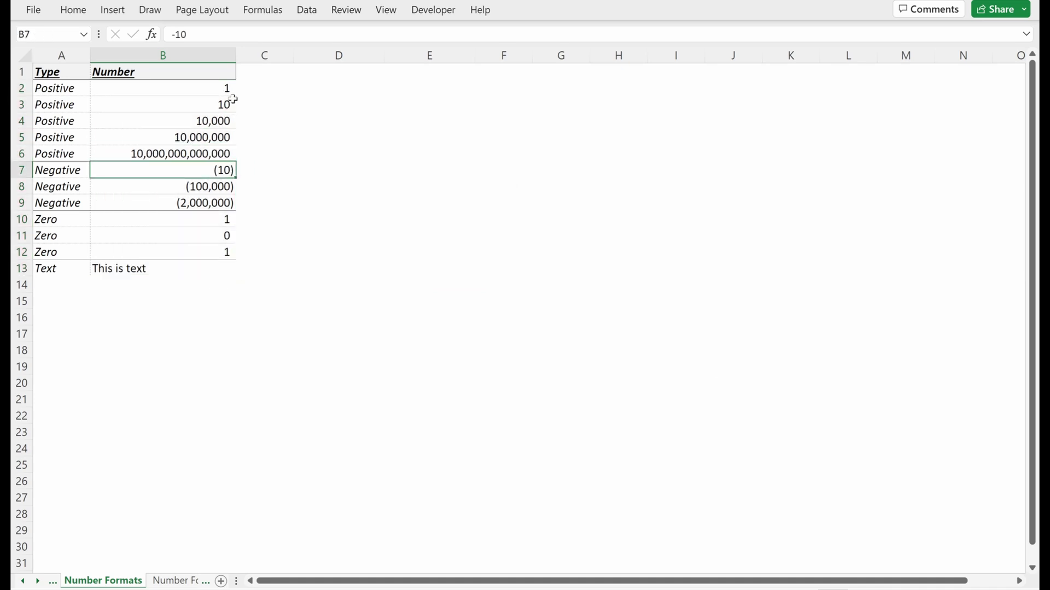
pyautogui.moveTo(224, 86); pyautogui.dragTo(219, 242)
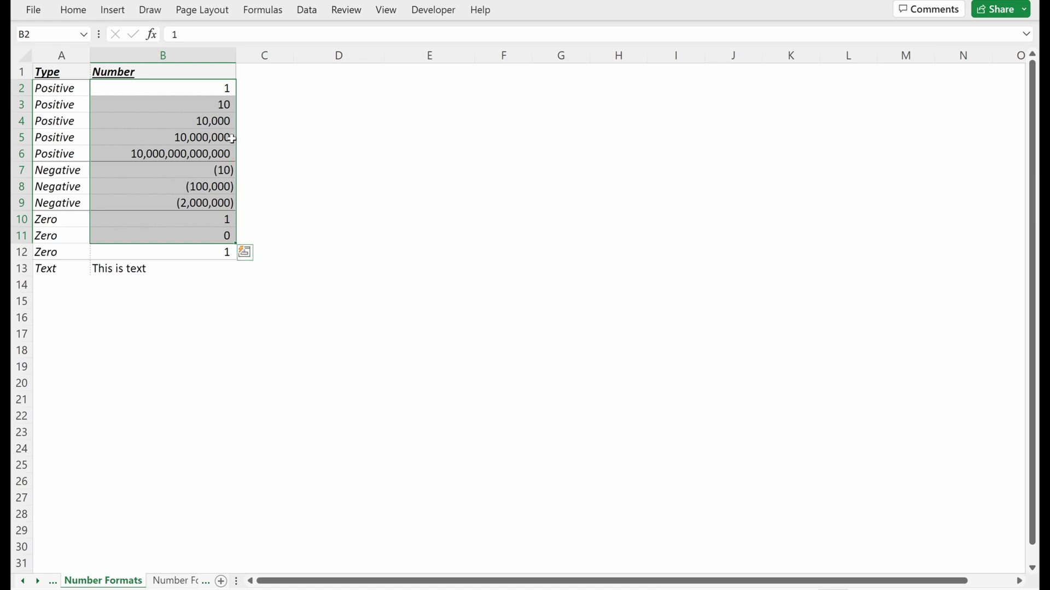
pyautogui.moveTo(197, 89); pyautogui.dragTo(198, 269)
pyautogui.hotkey('ctrl', '1')
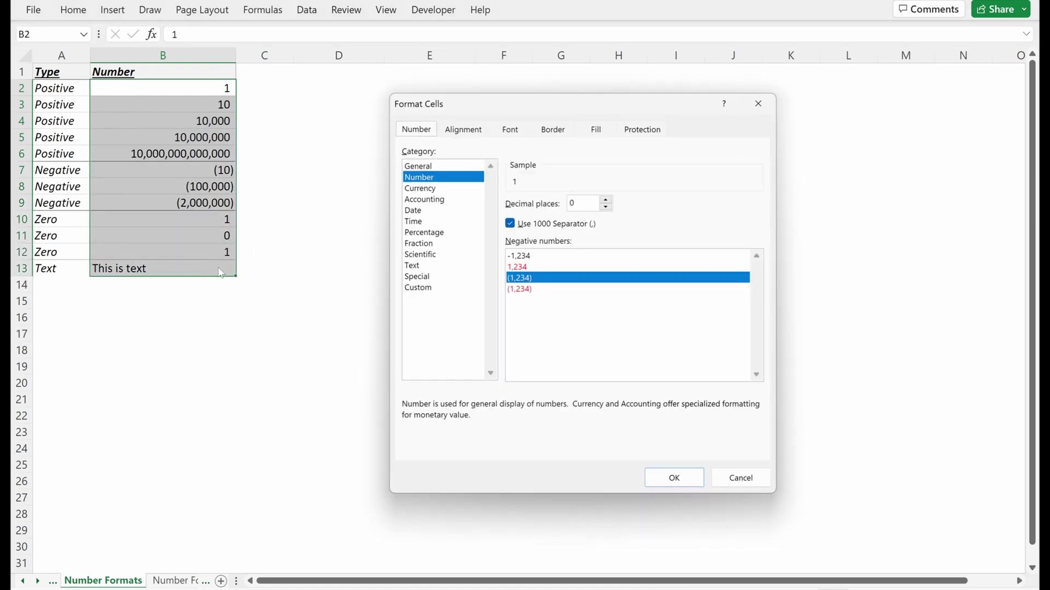
pyautogui.click(454, 288)
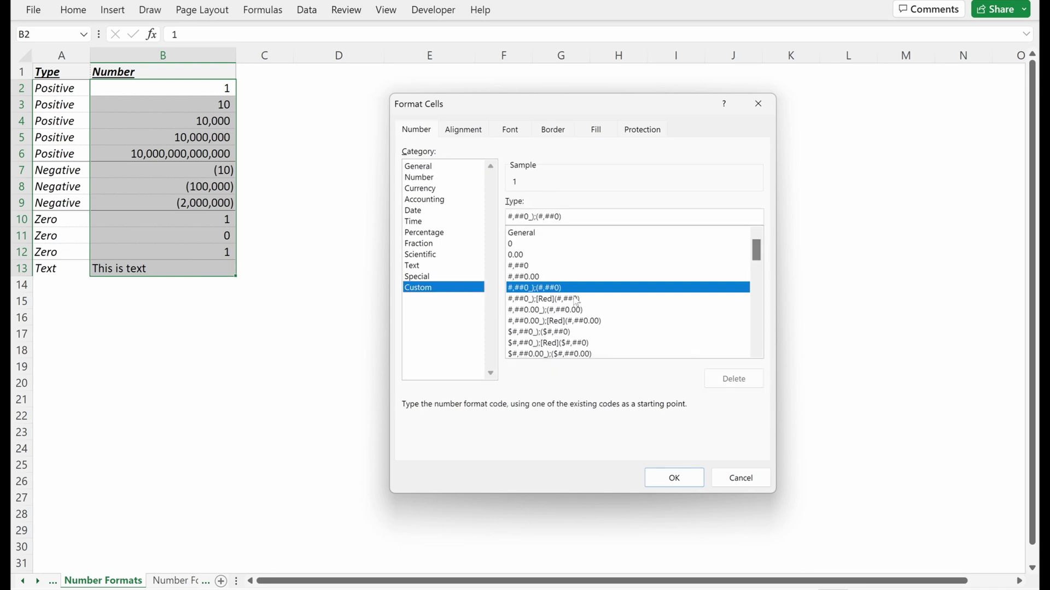
pyautogui.click(577, 301)
pyautogui.click(664, 481)
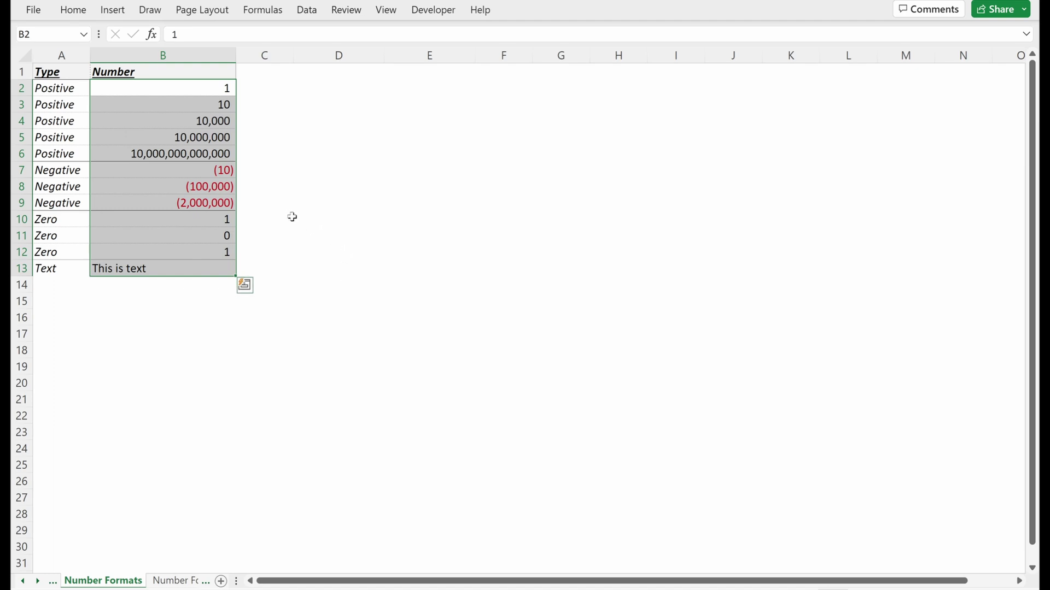
# - Change the negative-number colour in column B's custom format from Red to Blue
pyautogui.hotkey('ctrl', '1')
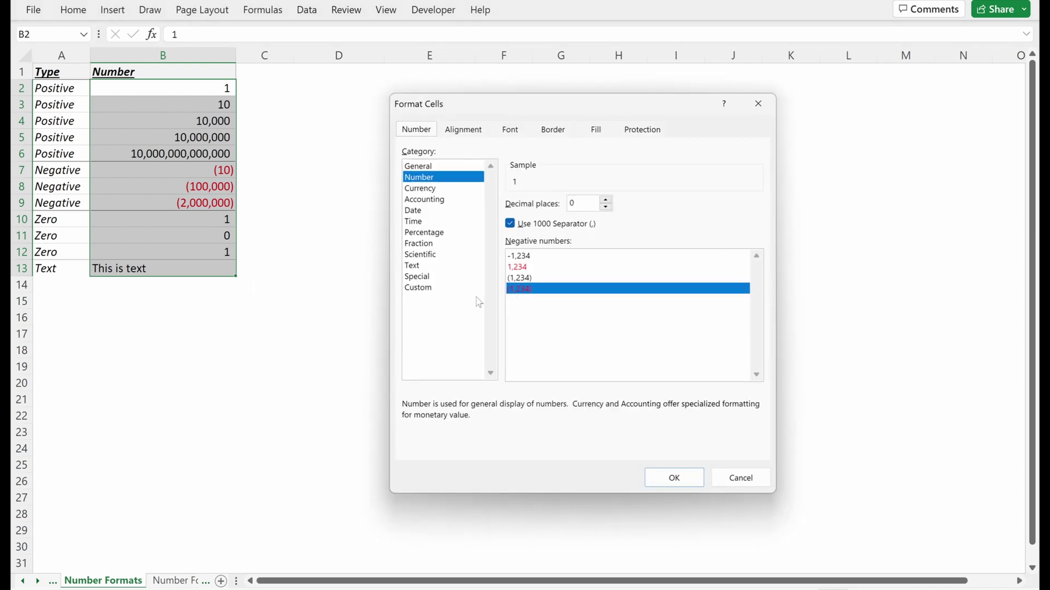
pyautogui.click(431, 288)
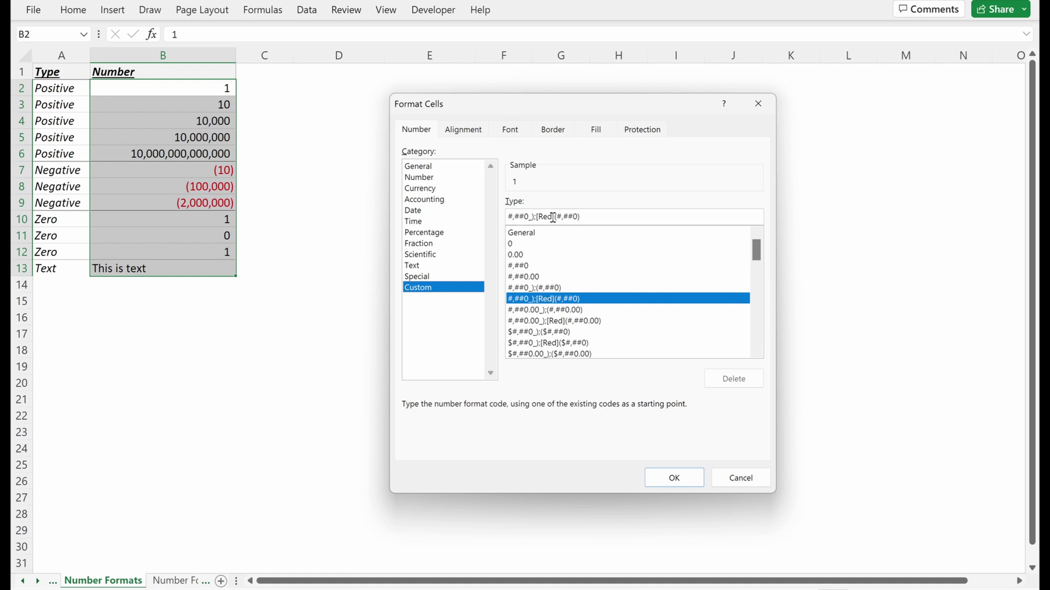
pyautogui.press('BackSpace')
pyautogui.press('BackSpace')
pyautogui.press('BackSpace')
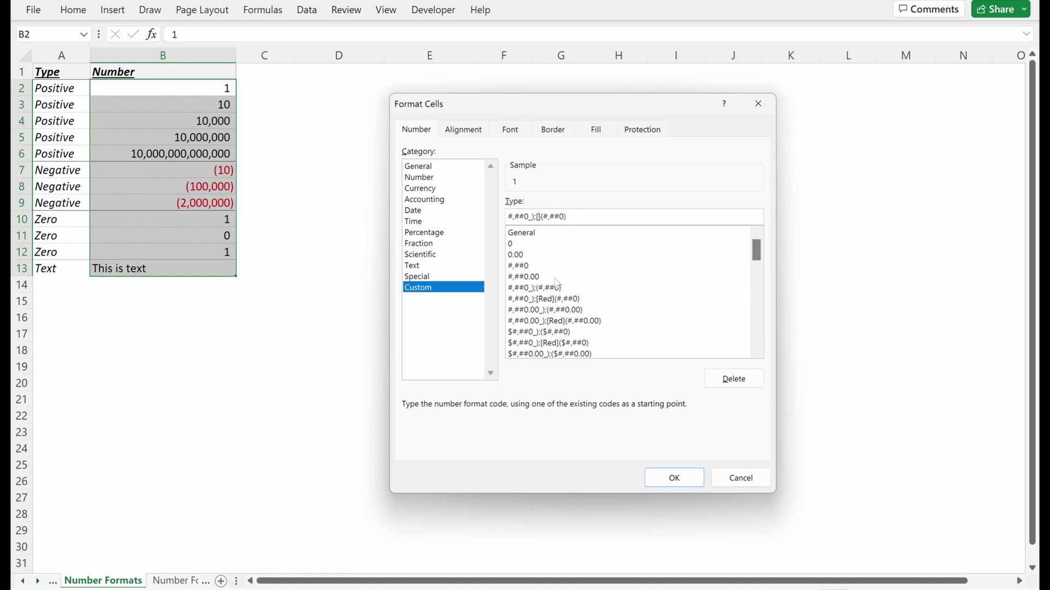
pyautogui.write('Blue')
pyautogui.press('Return')
# - Switch the negative colour to Green, giving #,##0_);[Green](#,##0)
pyautogui.hotkey('ctrl', '1')
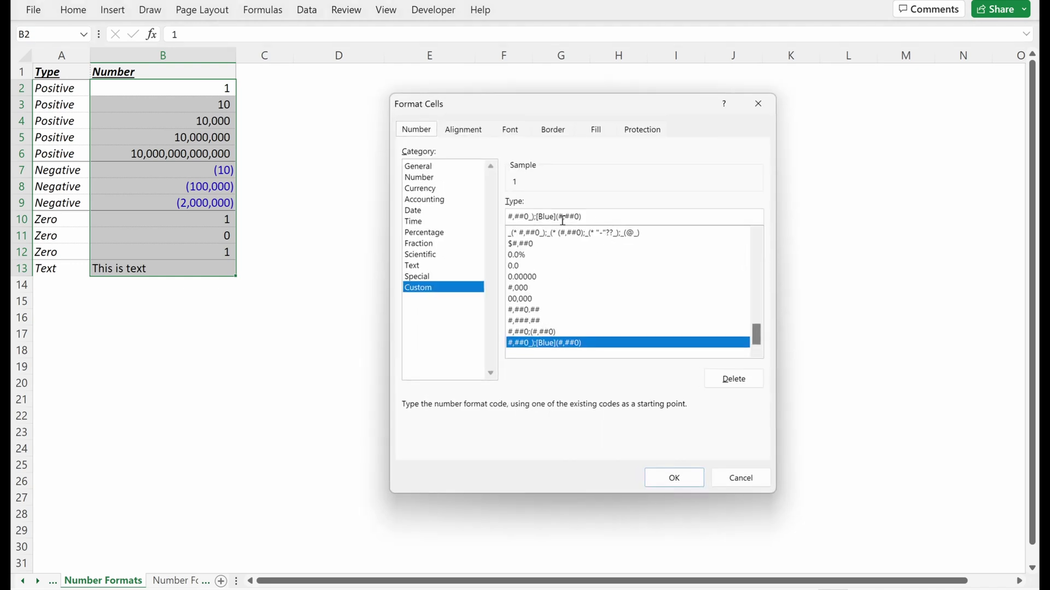
pyautogui.press('BackSpace')
pyautogui.press('BackSpace')
pyautogui.press('BackSpace')
pyautogui.press('BackSpace')
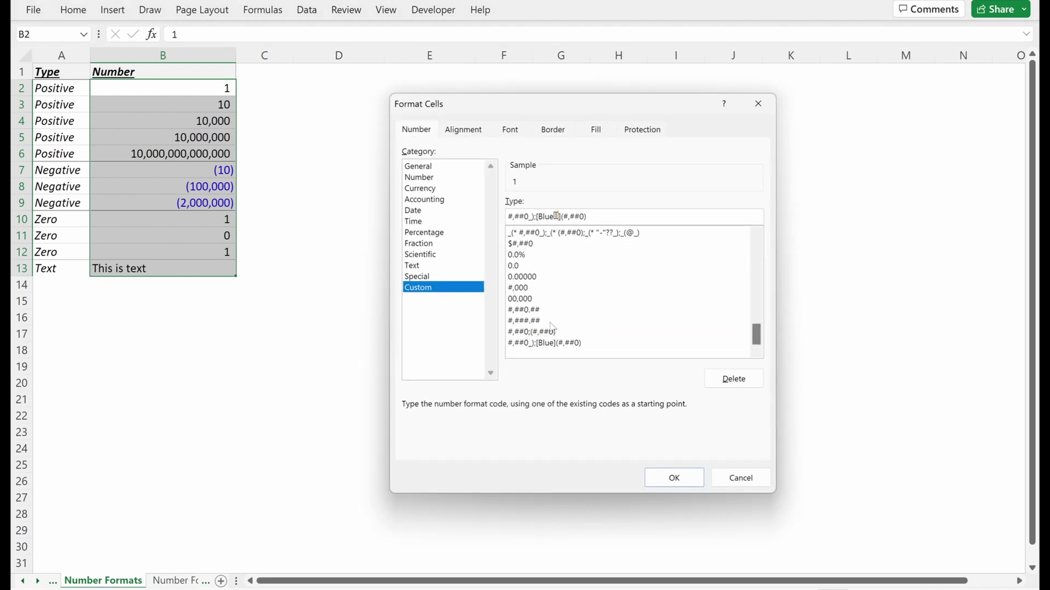
pyautogui.write('Green')
pyautogui.press('Return')
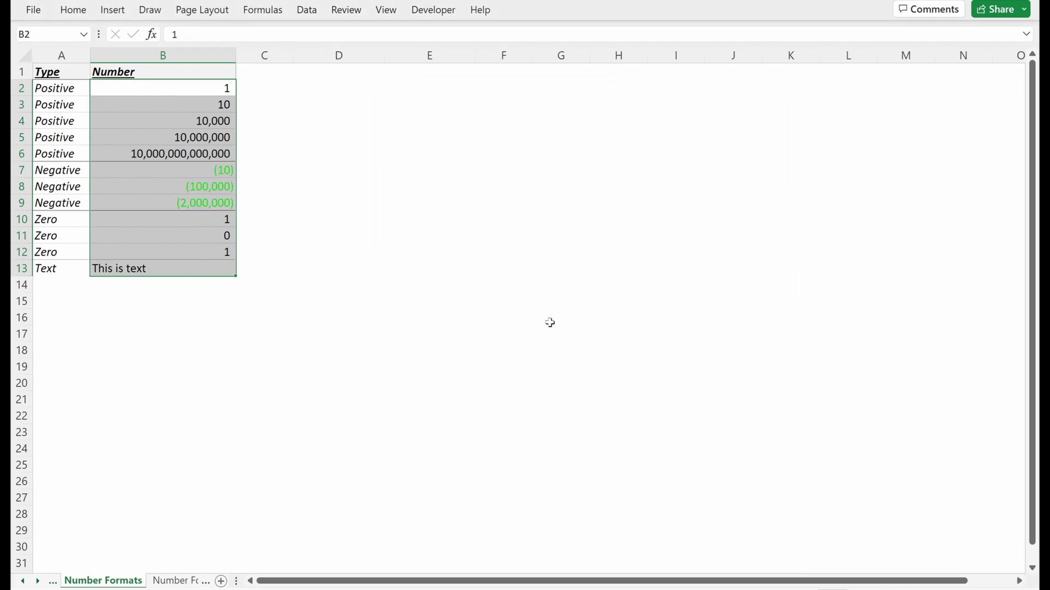
pyautogui.hotkey('ctrl', '1')
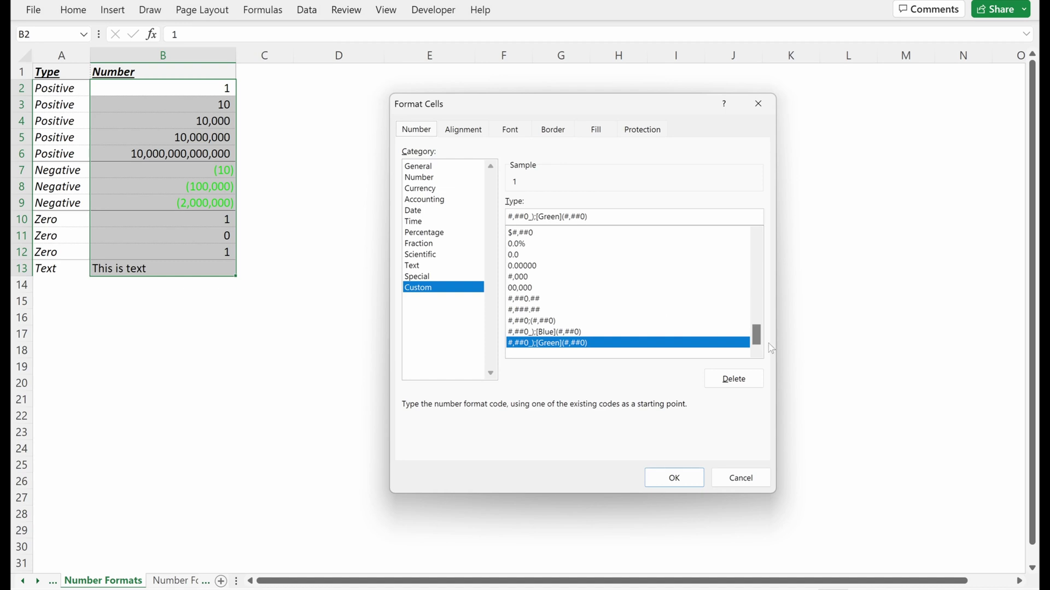
# - Replace column B's custom code with #, so values show in thousands and small ones blank
pyautogui.moveTo(756, 335); pyautogui.dragTo(755, 249)
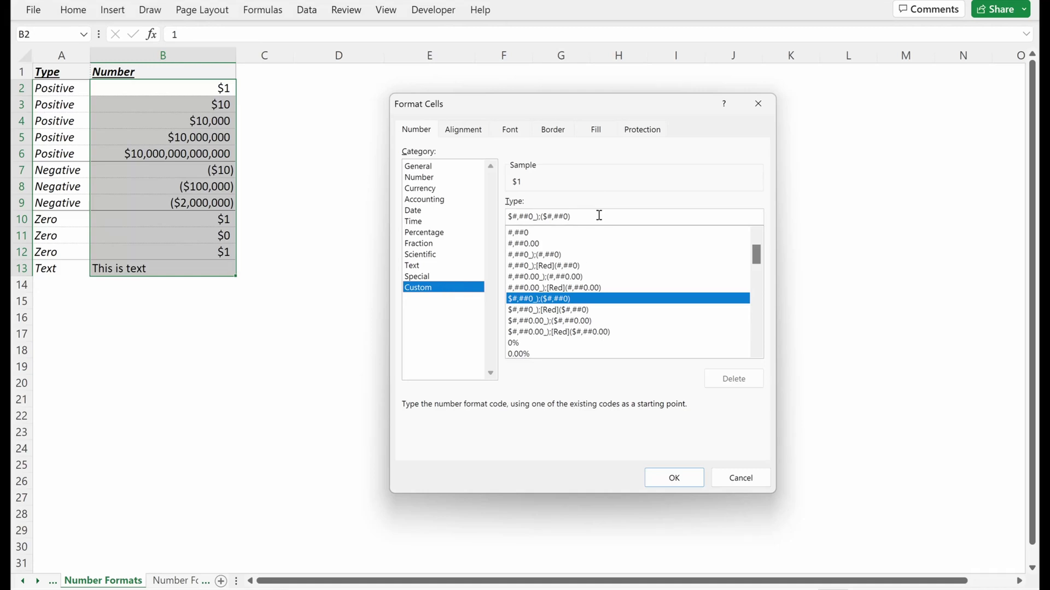
pyautogui.moveTo(599, 216); pyautogui.dragTo(499, 198)
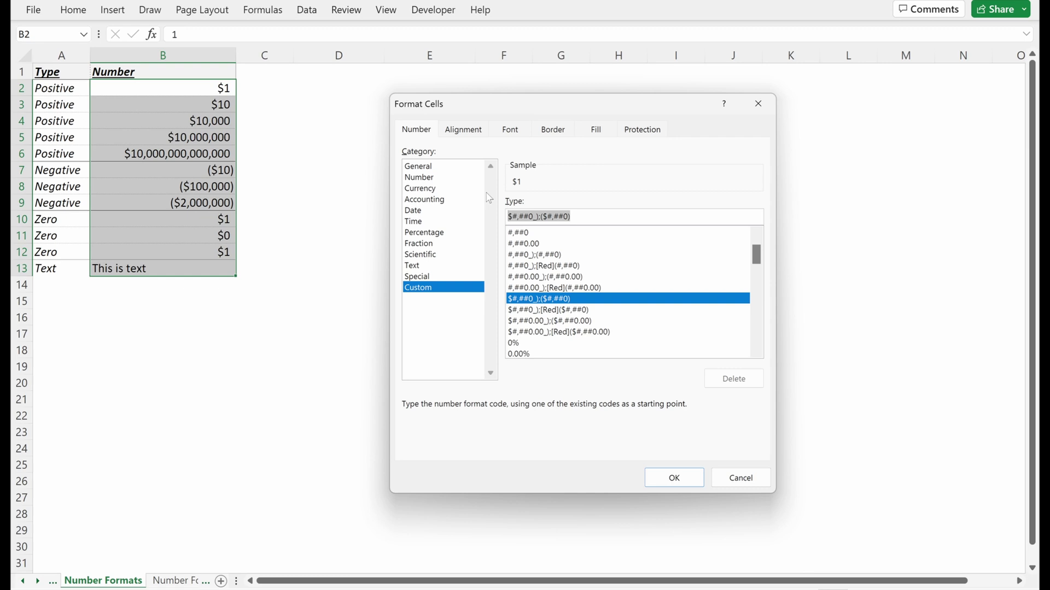
pyautogui.write('#,')
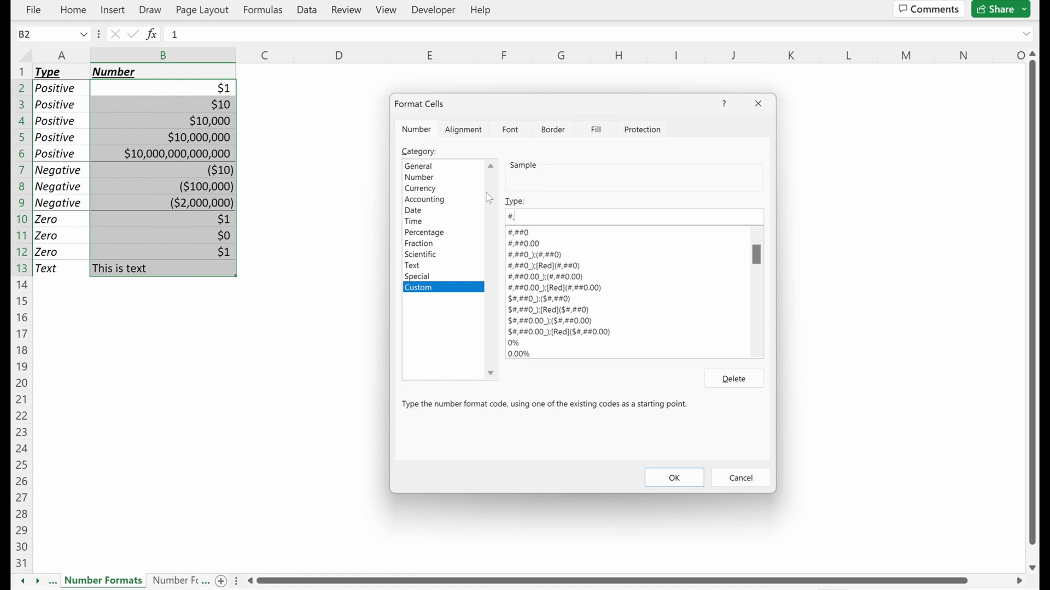
pyautogui.press('Return')
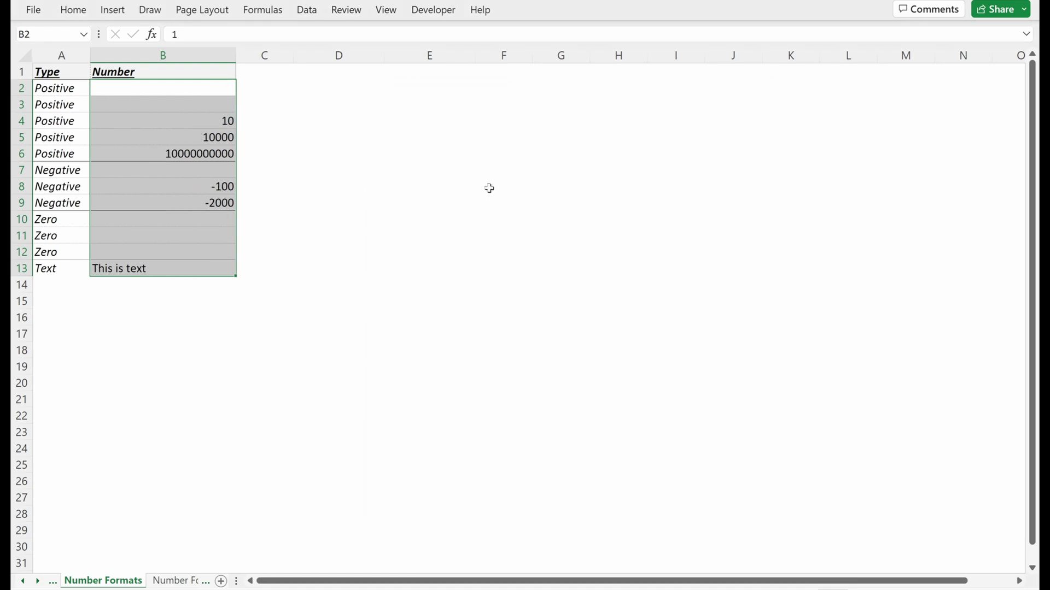
# - Append a semicolon to make the code #,;# so negatives lose their minus sign
pyautogui.hotkey('ctrl', '1')
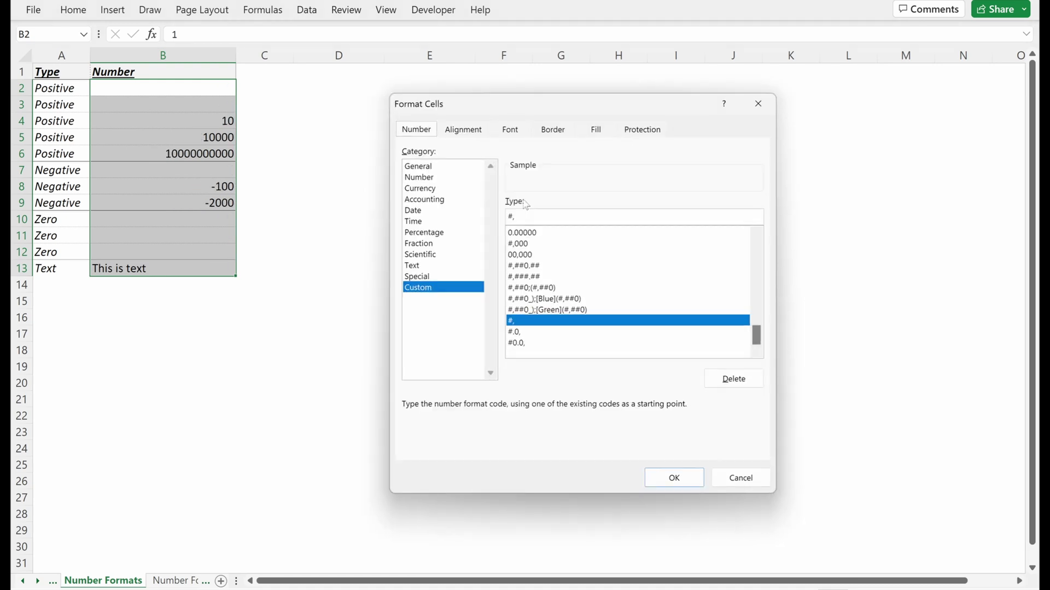
pyautogui.click(530, 215)
pyautogui.write(';#')
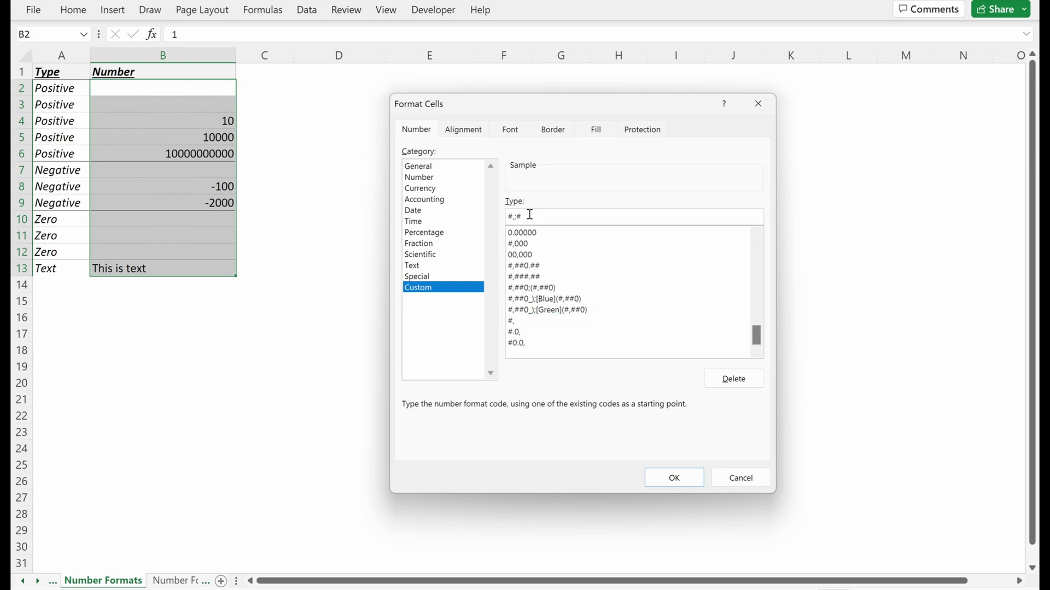
pyautogui.press('Return')
# - Select the positives B2:B6 and negatives B7:B9, checking B7's underlying -10
pyautogui.moveTo(389, 189); pyautogui.dragTo(339, 187)
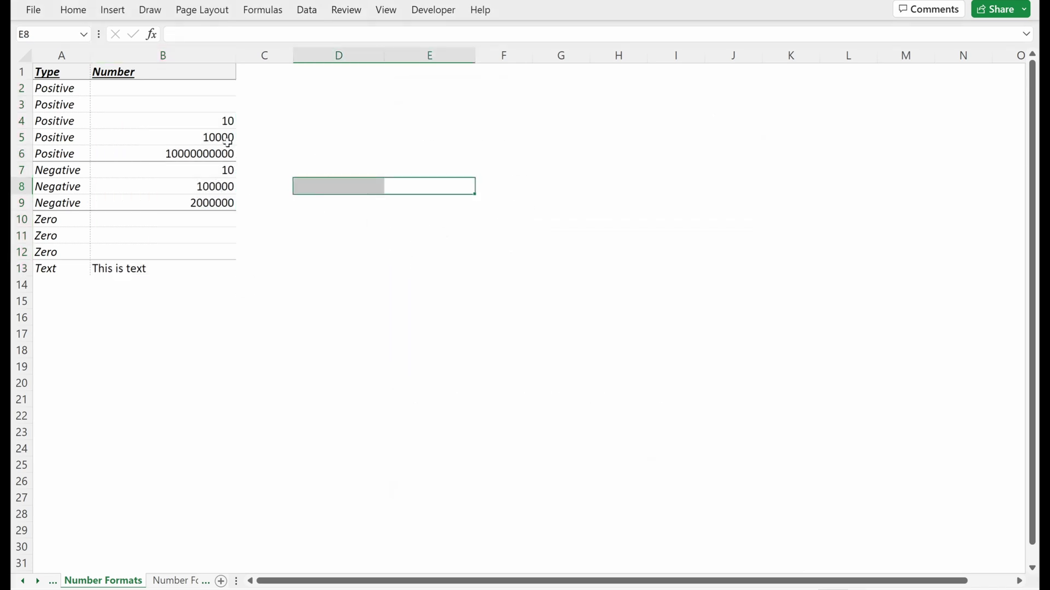
pyautogui.moveTo(227, 147); pyautogui.dragTo(226, 88)
pyautogui.moveTo(216, 174); pyautogui.dragTo(195, 204)
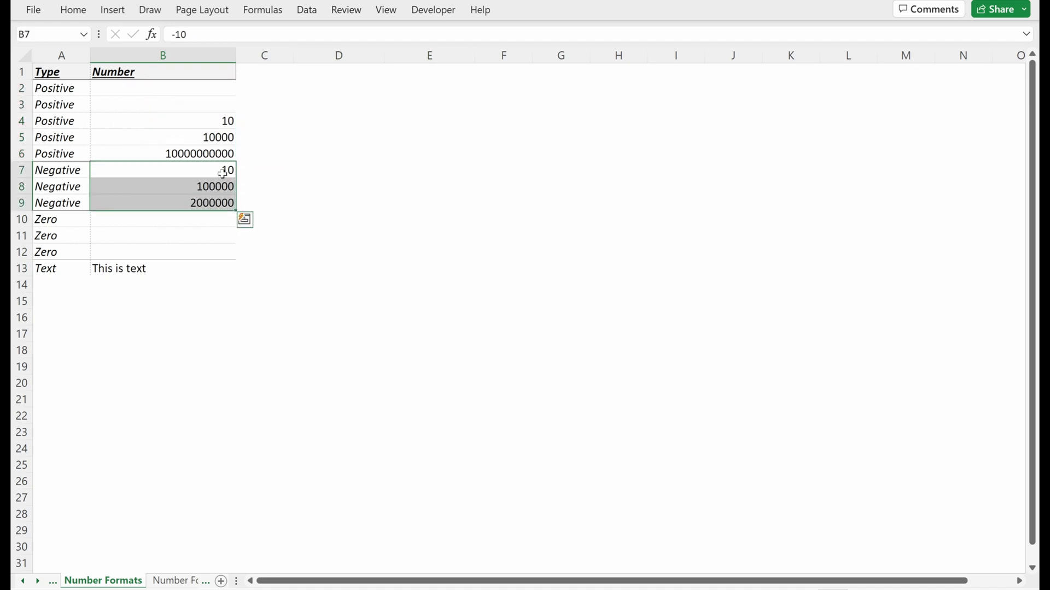
pyautogui.click(219, 175)
# - Paste B7's stored value -10 into F7 as values only
pyautogui.moveTo(216, 89); pyautogui.dragTo(202, 263)
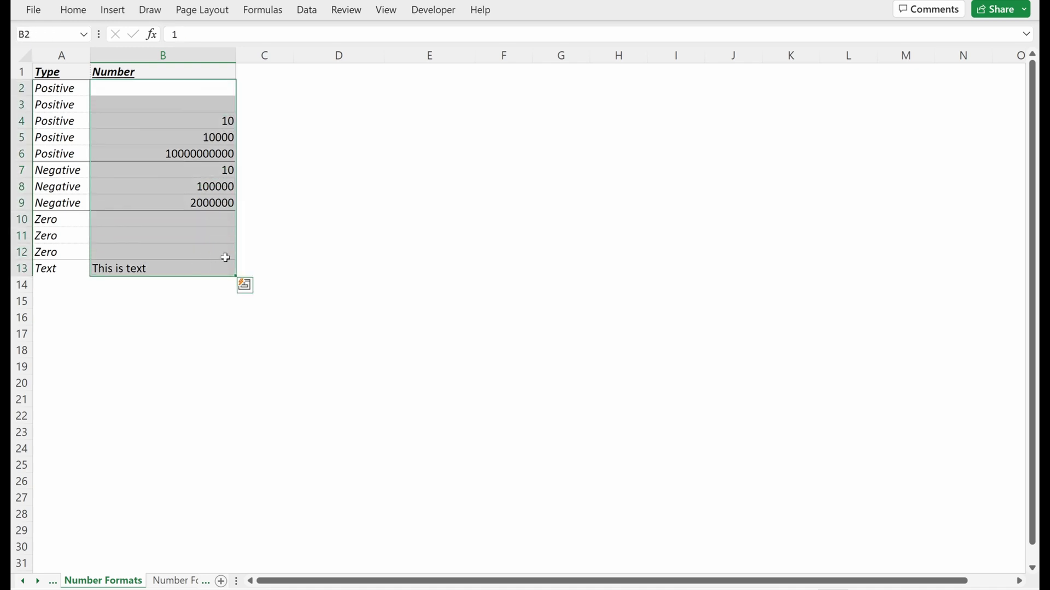
pyautogui.click(223, 175)
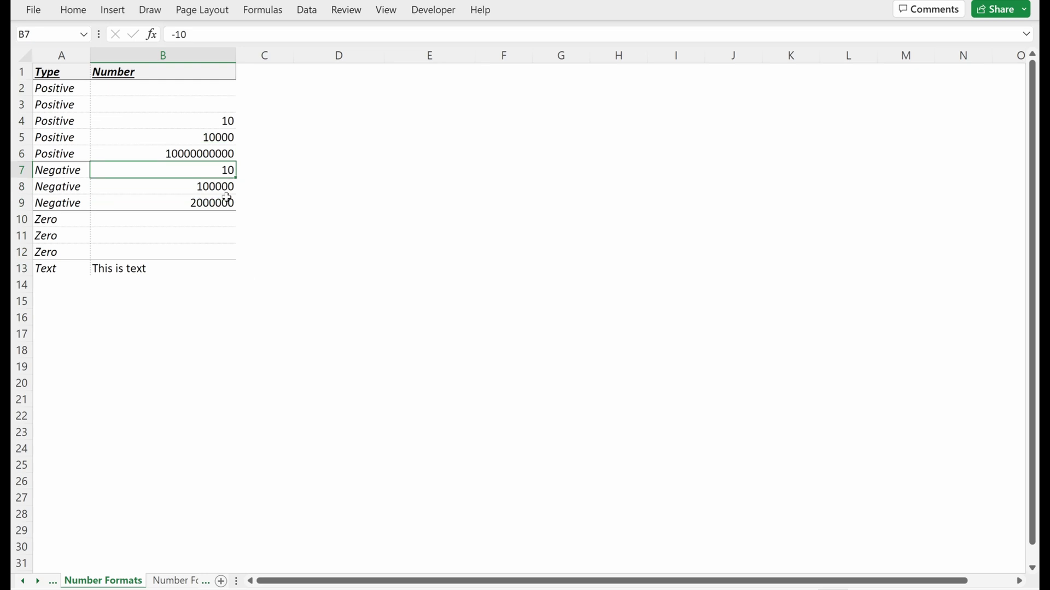
pyautogui.hotkey('ctrl', 'c')
pyautogui.press('Right')
pyautogui.press('Right')
pyautogui.hotkey('ctrl', 'v')
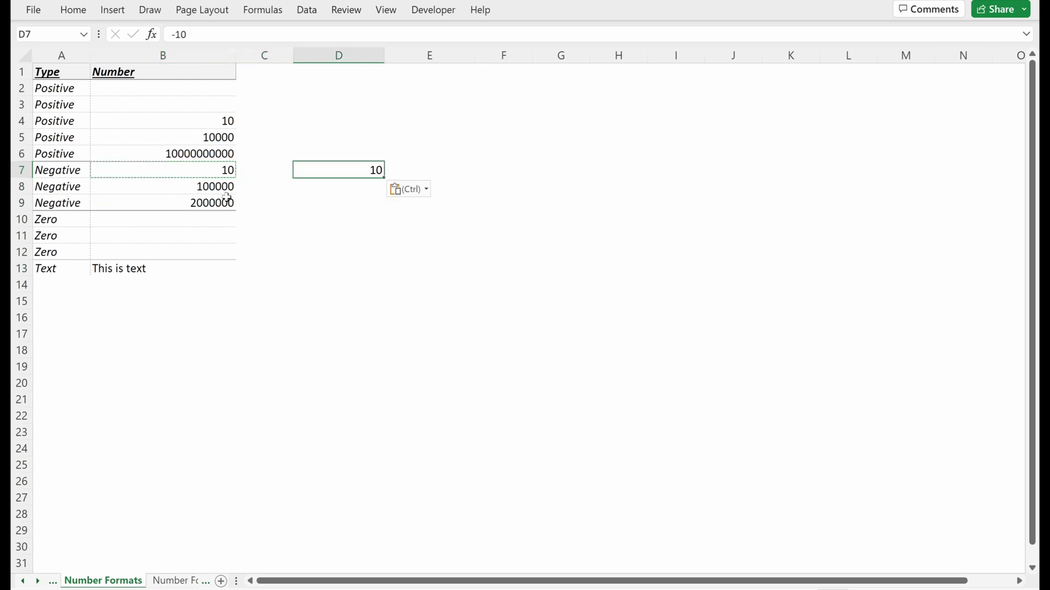
pyautogui.hotkey('ctrl', 'z')
pyautogui.press('Left')
pyautogui.press('Left')
pyautogui.press('Right')
pyautogui.press('Right')
pyautogui.press('Right')
pyautogui.press('Right')
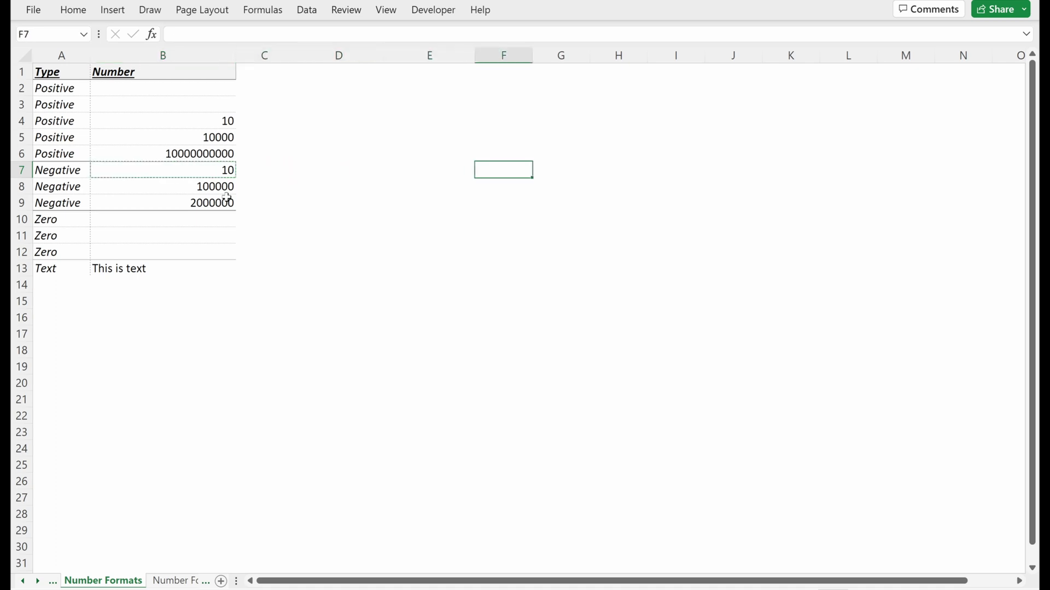
pyautogui.hotkey('ctrl', 'alt', 'v')
pyautogui.press('Return')
pyautogui.press('Escape')
# - Paste B3's stored value 10 into F3 as values, then select B2:B13
pyautogui.press('Up')
pyautogui.press('Up')
pyautogui.press('Up')
pyautogui.press('Up')
pyautogui.press('Left')
pyautogui.press('Left')
pyautogui.press('Left')
pyautogui.press('Left')
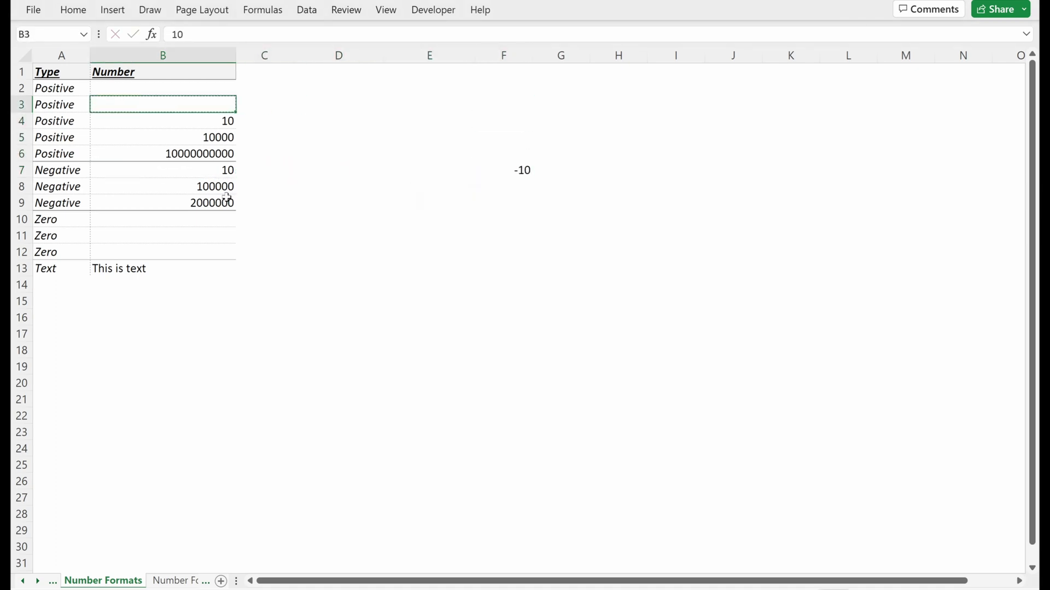
pyautogui.press('Right')
pyautogui.press('Right')
pyautogui.press('Right')
pyautogui.press('Right')
pyautogui.hotkey('ctrl', 'alt', 'v')
pyautogui.press('Return')
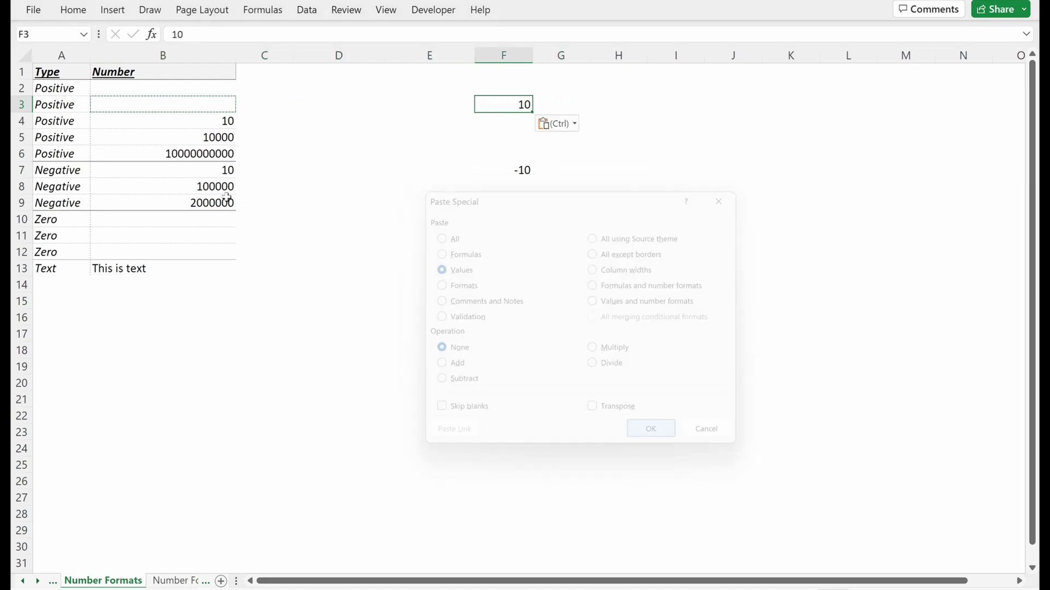
pyautogui.press('Escape')
pyautogui.press('Down')
pyautogui.press('Down')
pyautogui.press('Down')
pyautogui.press('Down')
pyautogui.press('Left')
pyautogui.press('Left')
pyautogui.press('Left')
pyautogui.press('Left')
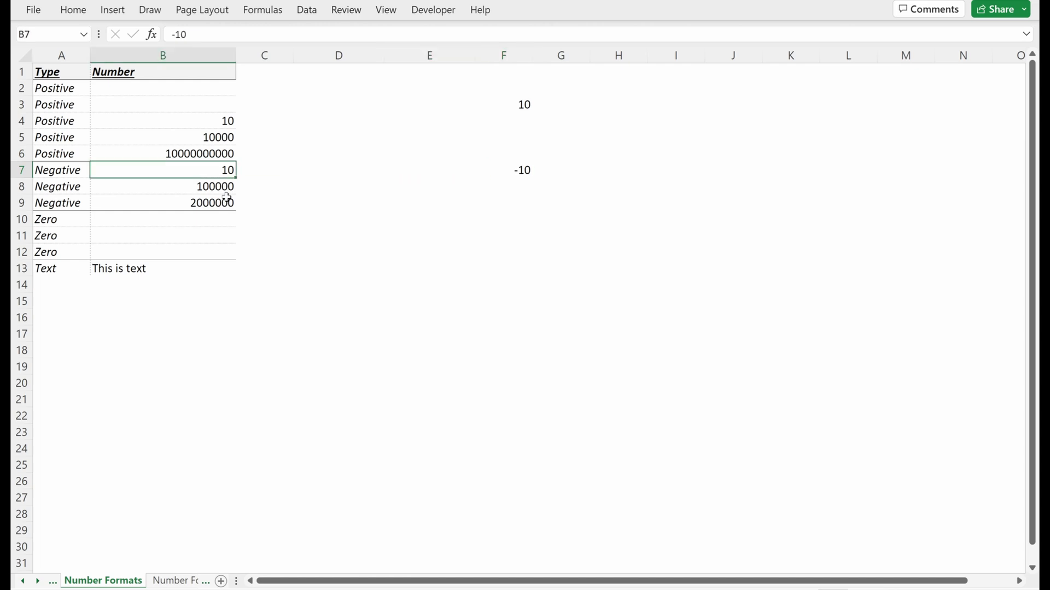
pyautogui.hotkey('ctrl', 'Up')
pyautogui.press('Down')
pyautogui.hotkey('shift', 'Down')
pyautogui.hotkey('shift', 'Down')
pyautogui.hotkey('shift', 'Down')
pyautogui.hotkey('shift', 'Down')
pyautogui.hotkey('shift', 'Down')
pyautogui.hotkey('shift', 'Down')
pyautogui.hotkey('shift', 'Down')
pyautogui.hotkey('shift', 'Down')
pyautogui.hotkey('shift', 'Down')
pyautogui.hotkey('shift', 'Down')
pyautogui.hotkey('shift', 'Down')
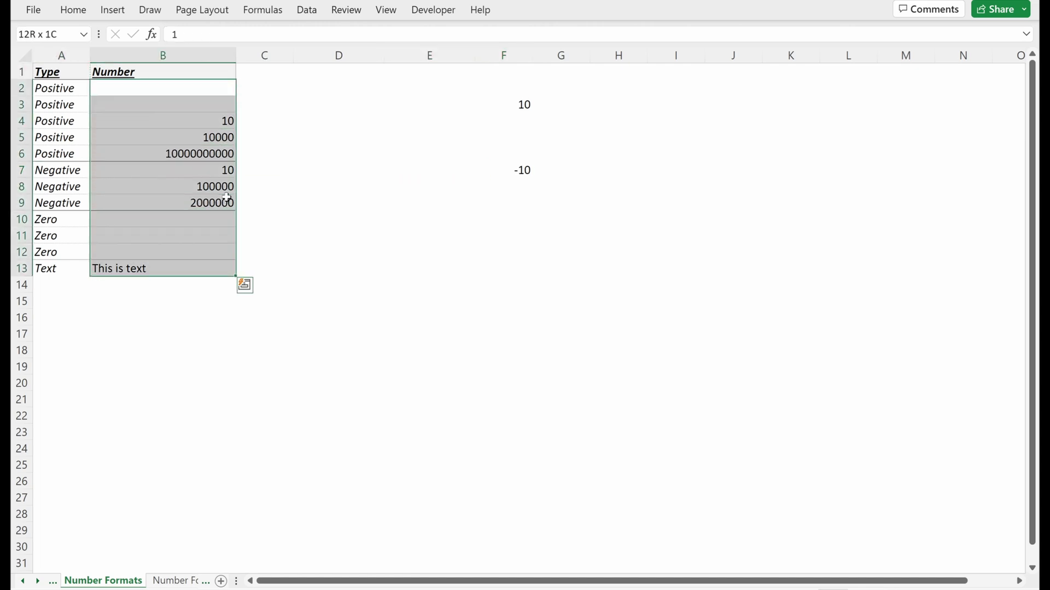
# - Edit column B's code to #,;(#) so negatives appear in parentheses
pyautogui.hotkey('ctrl', '1')
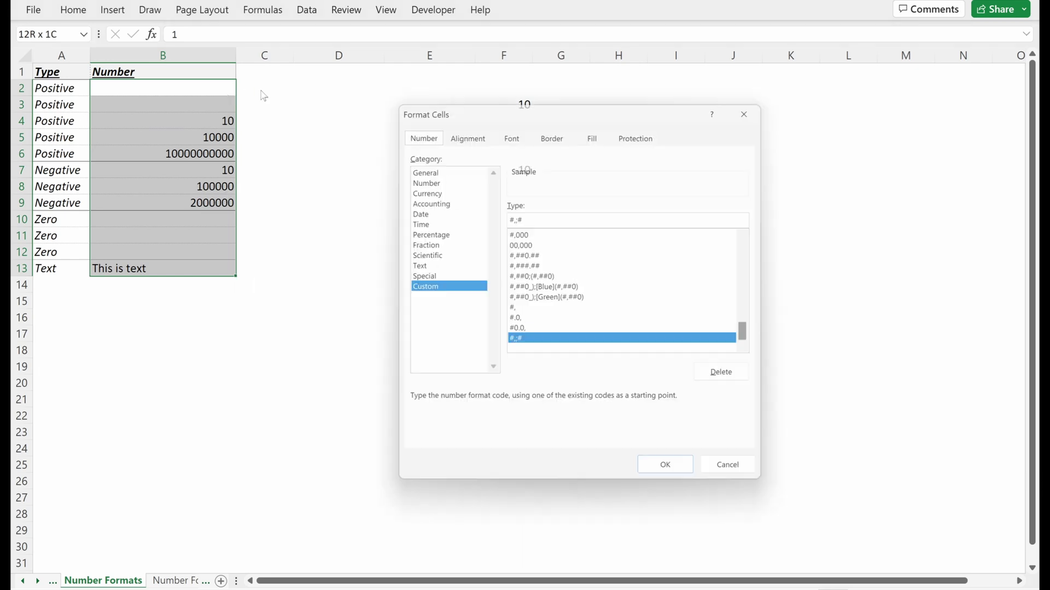
pyautogui.click(585, 221)
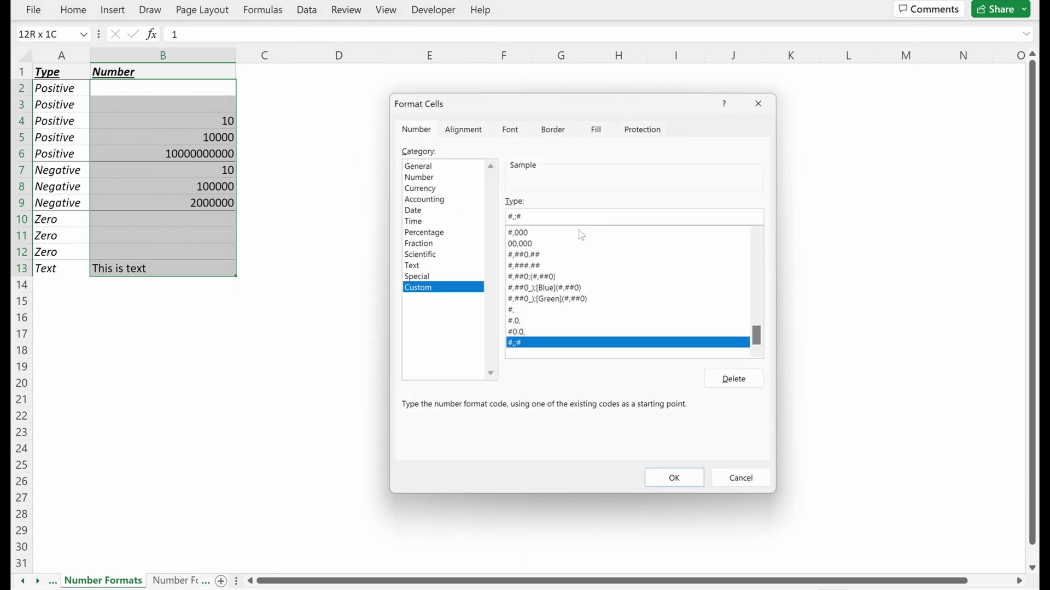
pyautogui.write('-')
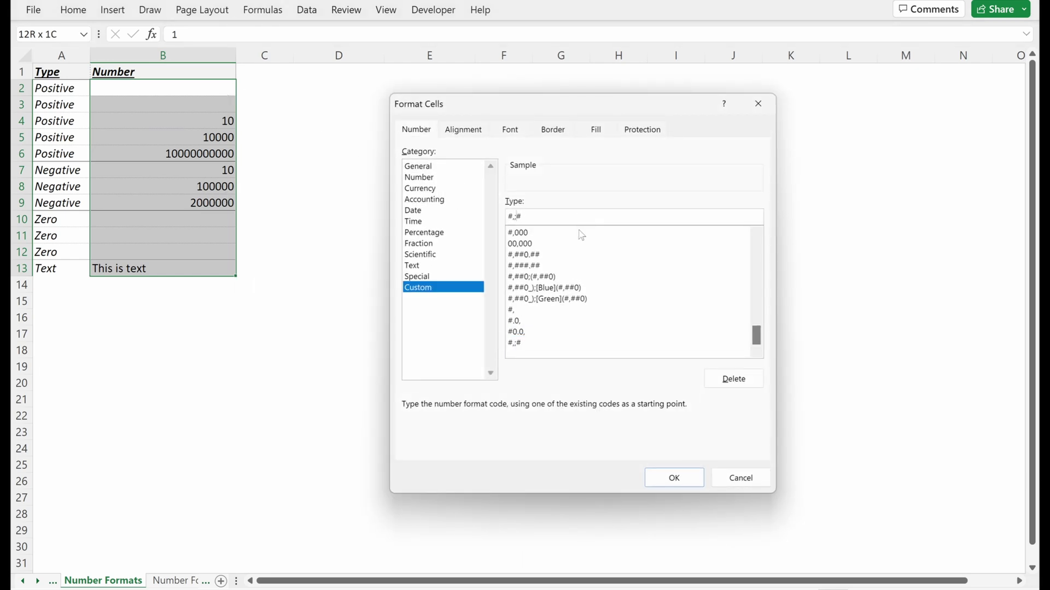
pyautogui.write('()')
pyautogui.press('Return')
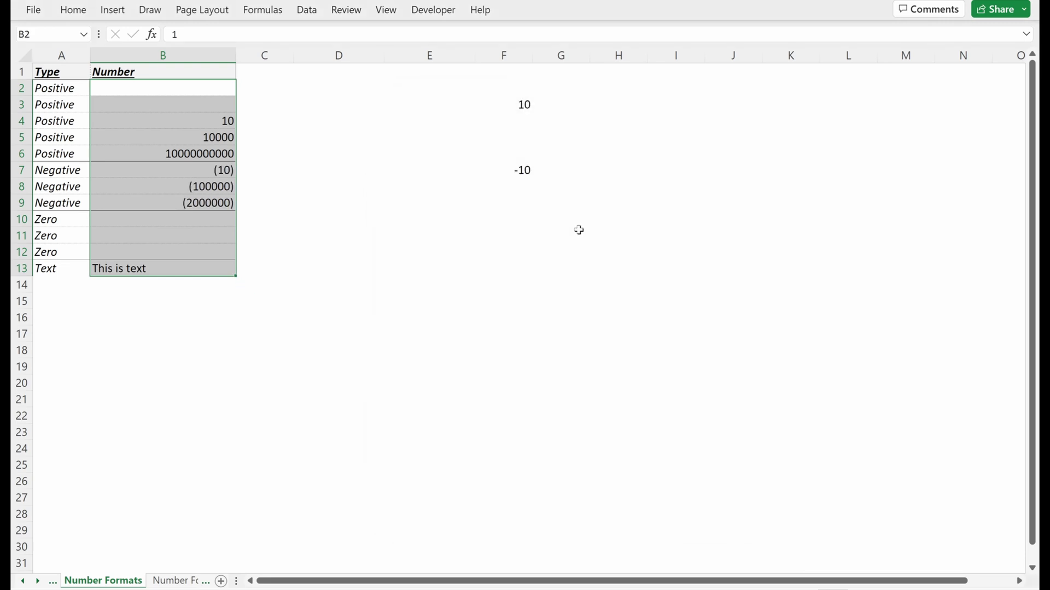
# - Check the raw values of B7 and B4, then reselect B2:B13
pyautogui.press('Down')
pyautogui.press('Down')
pyautogui.press('Down')
pyautogui.press('Down')
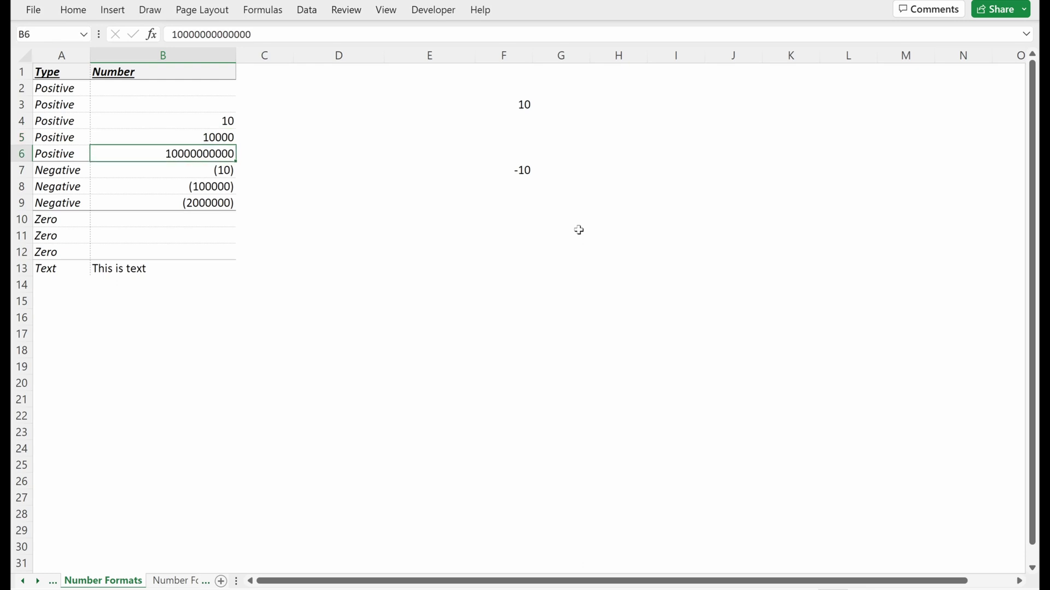
pyautogui.press('Down')
pyautogui.press('F2')
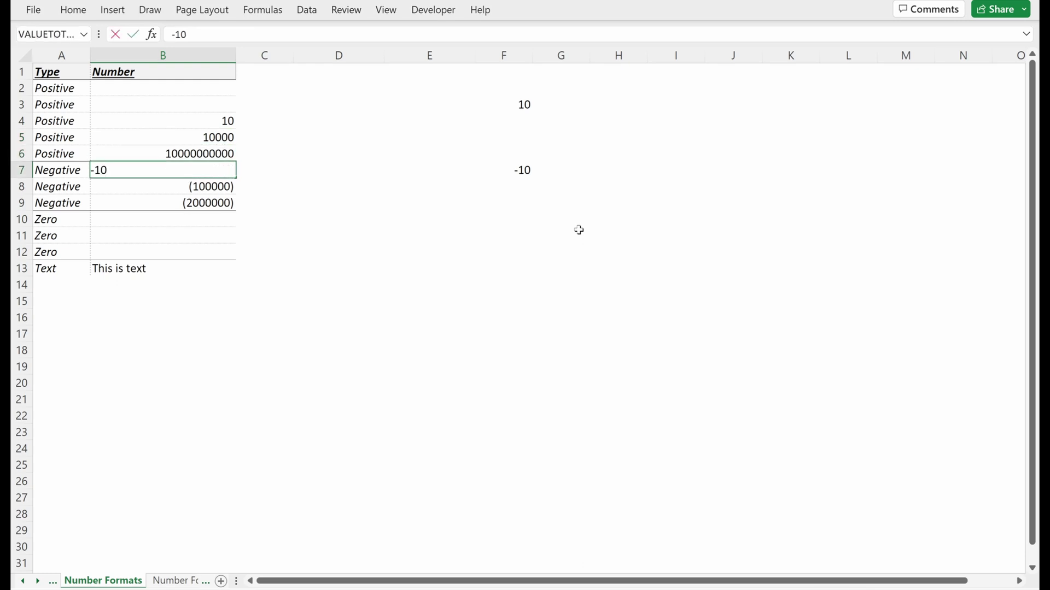
pyautogui.press('Escape')
pyautogui.press('Up')
pyautogui.press('Up')
pyautogui.press('Up')
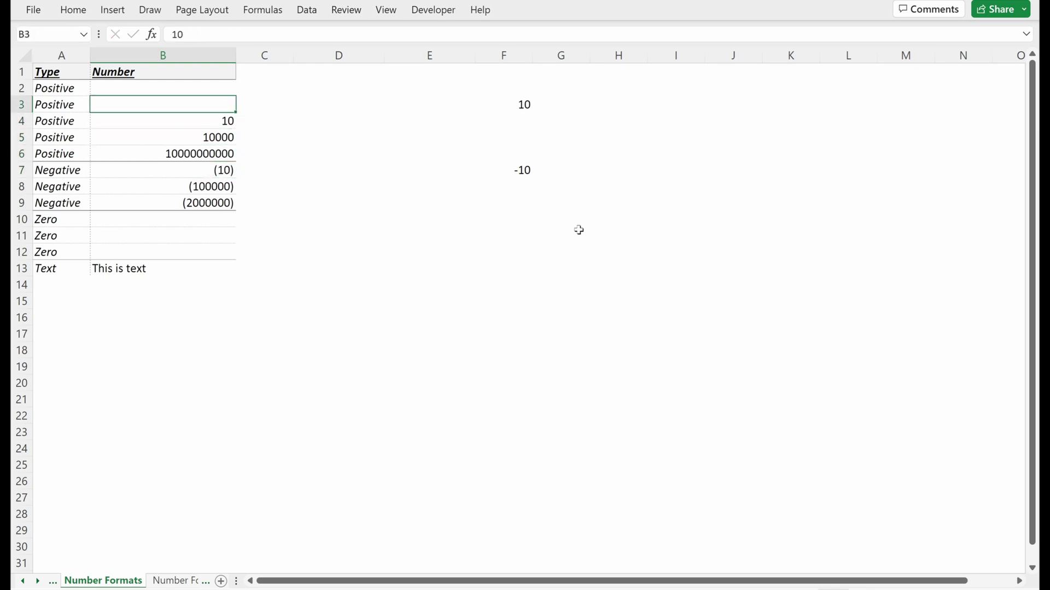
pyautogui.hotkey('ctrl', 'z')
pyautogui.press('Escape')
pyautogui.press('Down')
pyautogui.press('Down')
pyautogui.press('Down')
pyautogui.press('Down')
pyautogui.press('Up')
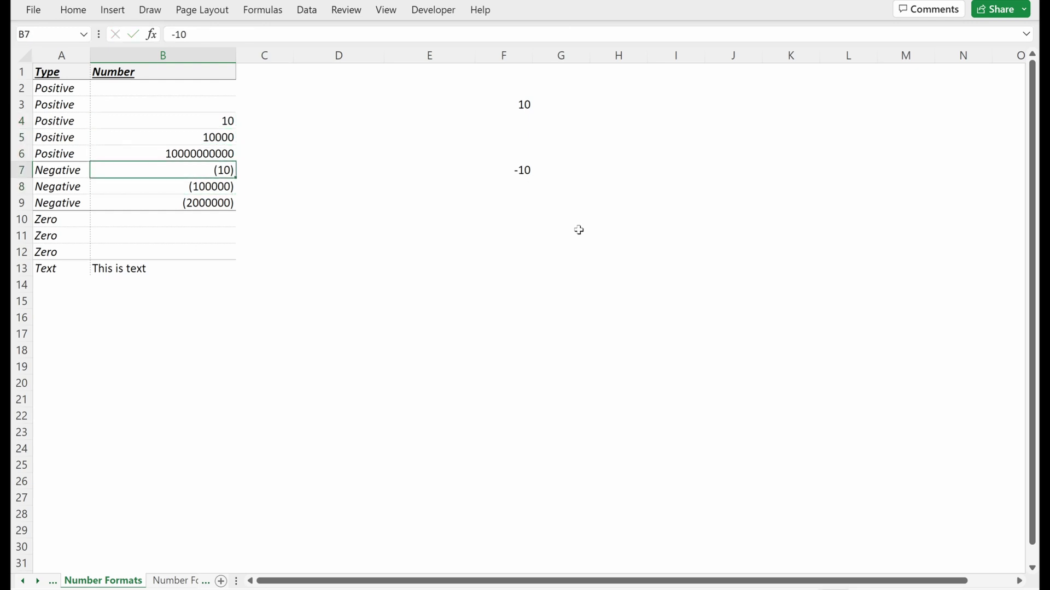
pyautogui.hotkey('ctrl', 'Up')
pyautogui.press('Down')
pyautogui.hotkey('ctrl', 'shift', 'Down')
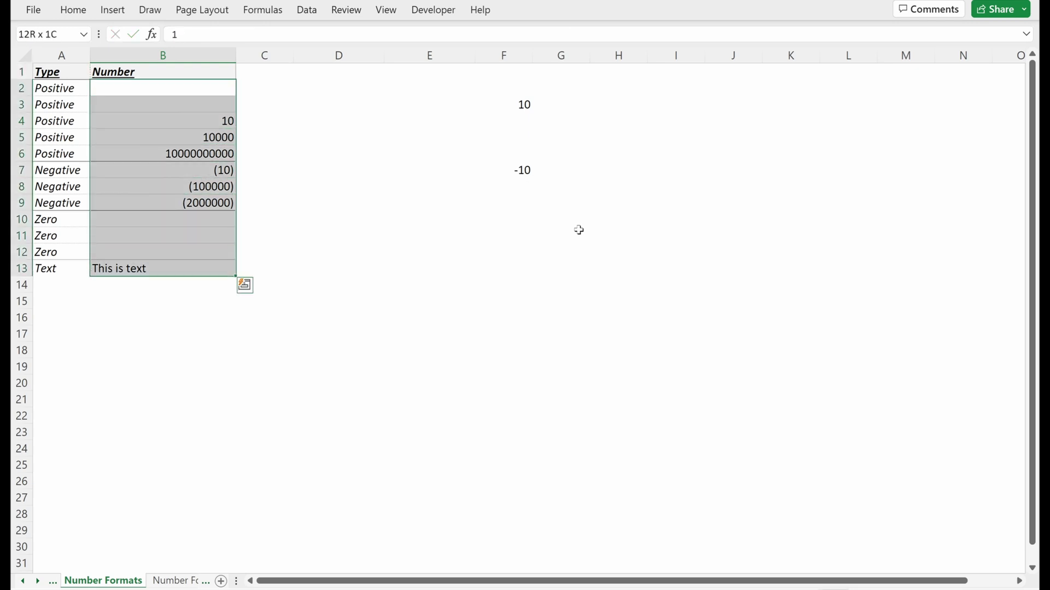
# - Give the positive thousands section one decimal with a leading zero: #0.0,
pyautogui.hotkey('ctrl', '1')
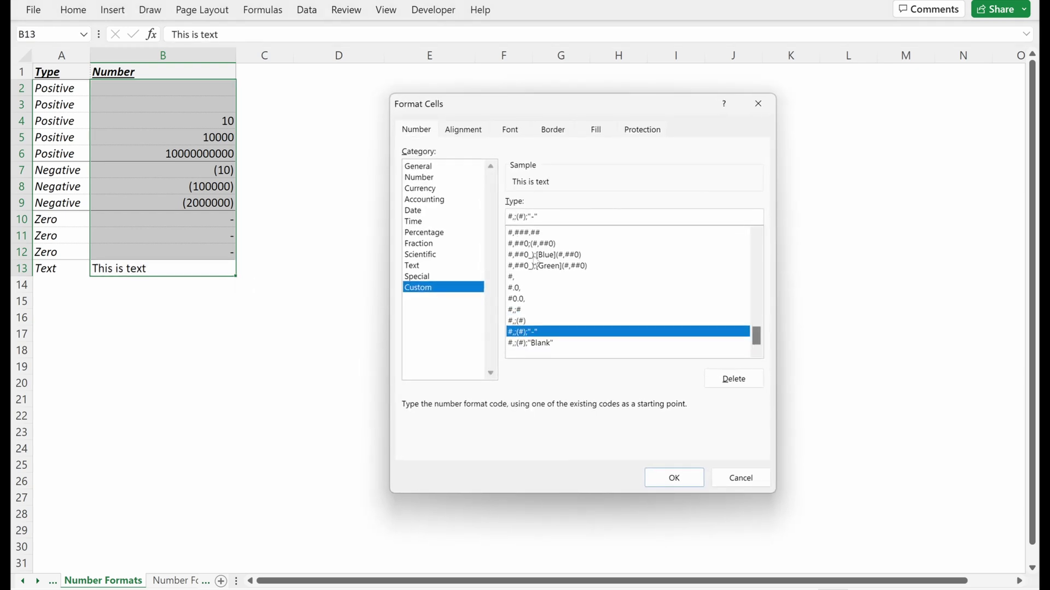
pyautogui.write('.0')
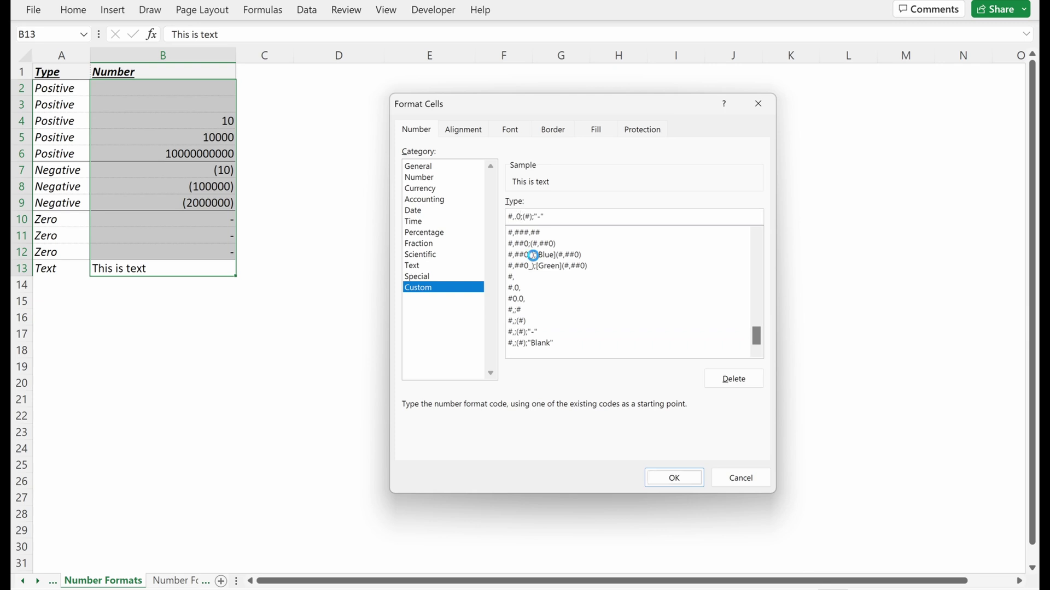
pyautogui.press('Return')
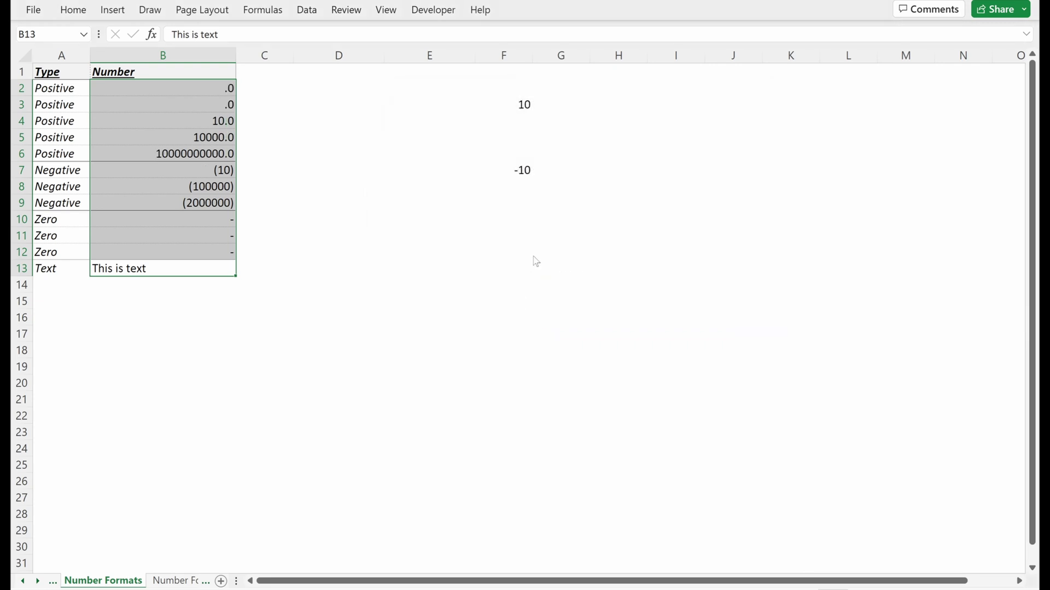
pyautogui.hotkey('ctrl', '1')
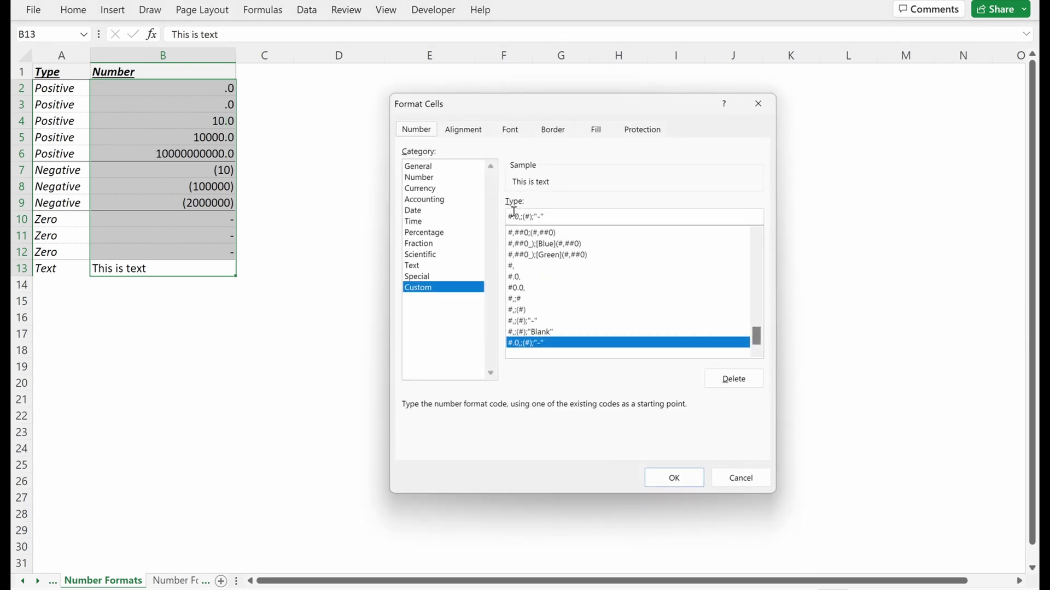
pyautogui.press('BackSpace')
pyautogui.write('0')
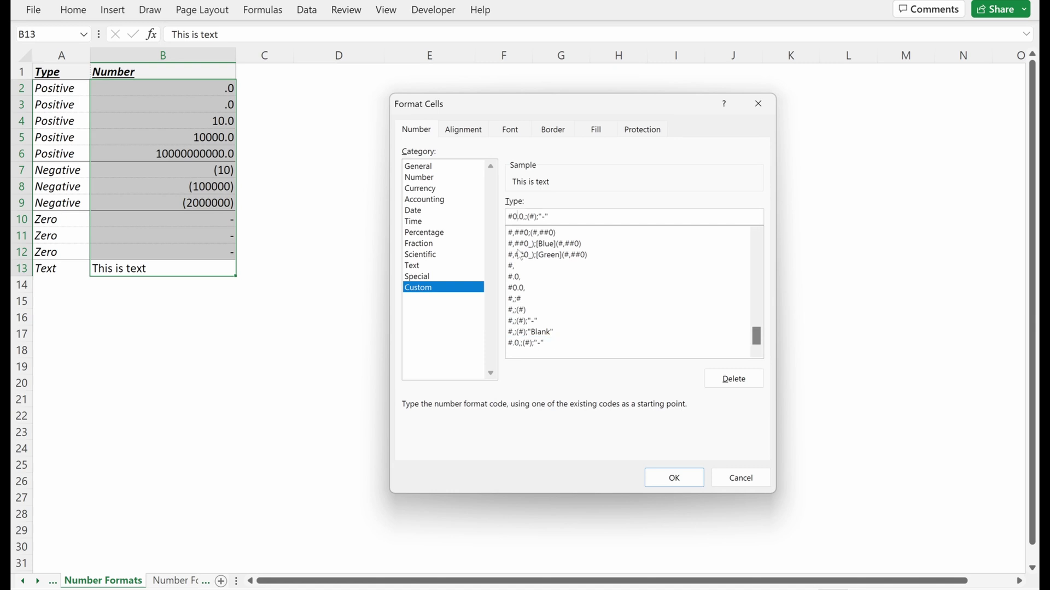
pyautogui.press('Return')
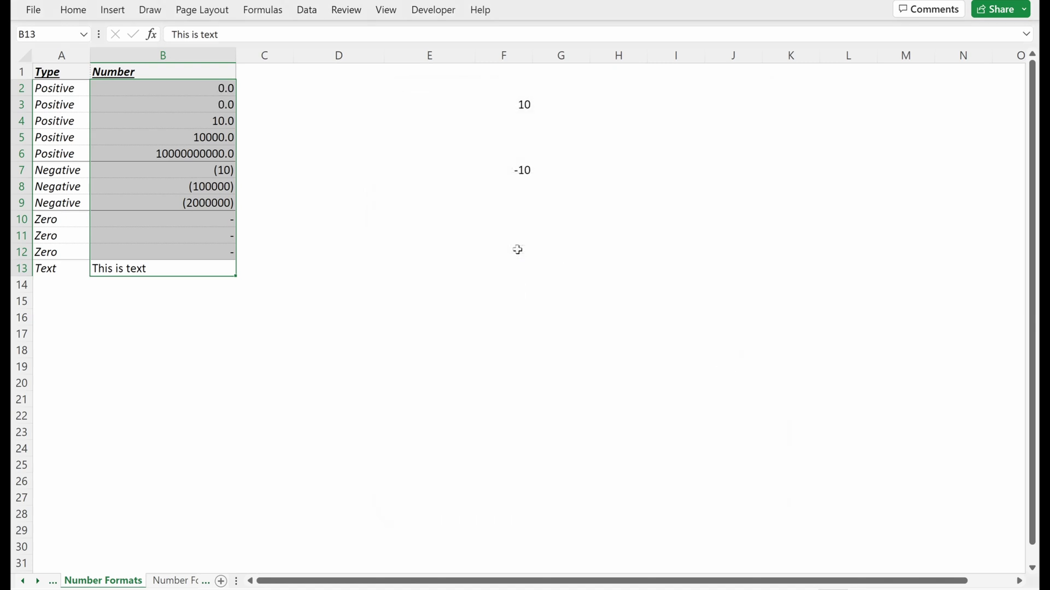
# - Apply the same one-decimal thousands to negatives, completing #0.0,;(#0.0,);"-"
pyautogui.hotkey('ctrl', '1')
pyautogui.click(534, 216)
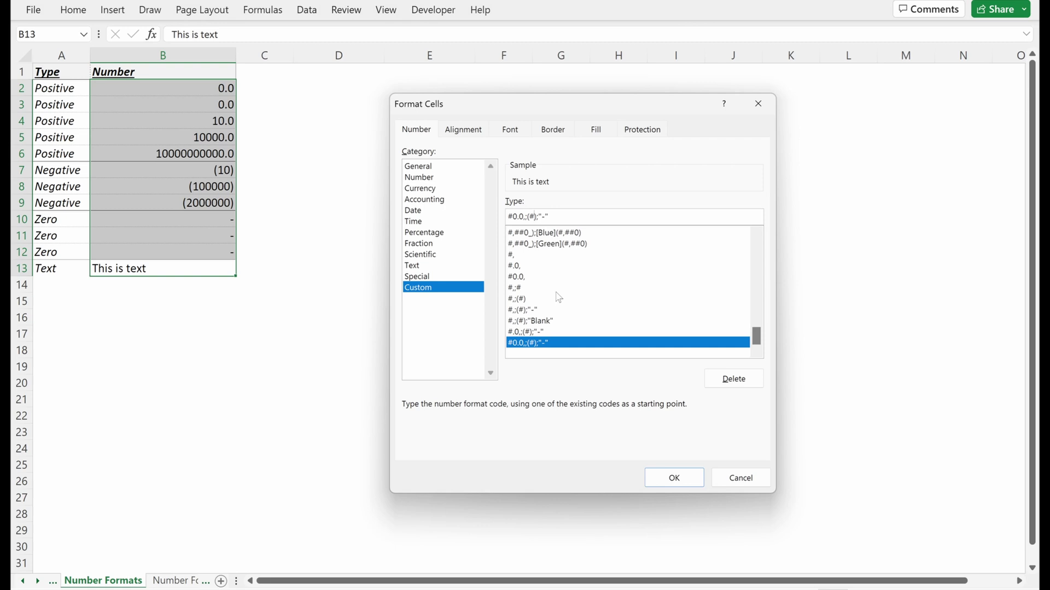
pyautogui.write('0.0')
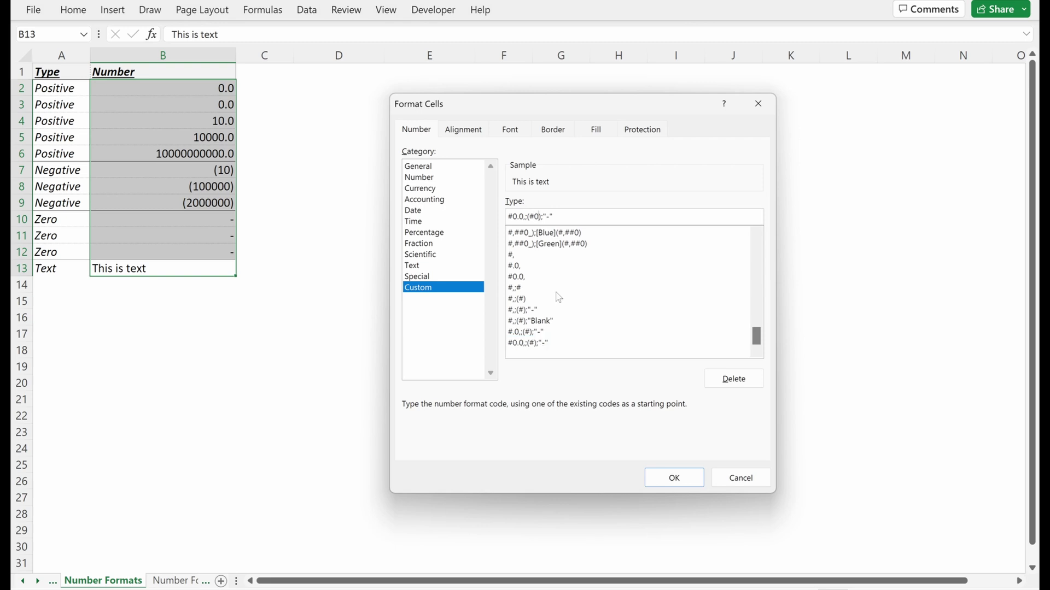
pyautogui.press('Return')
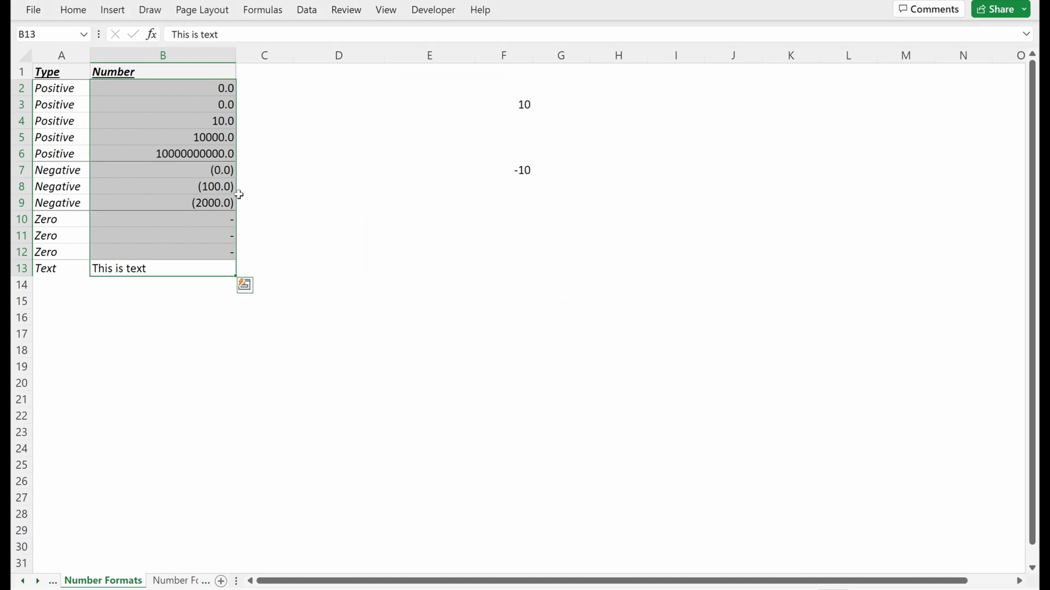
# - Add a "K" suffix to column B's thousands format, e.g. 10000.0K
pyautogui.hotkey('ctrl', '1')
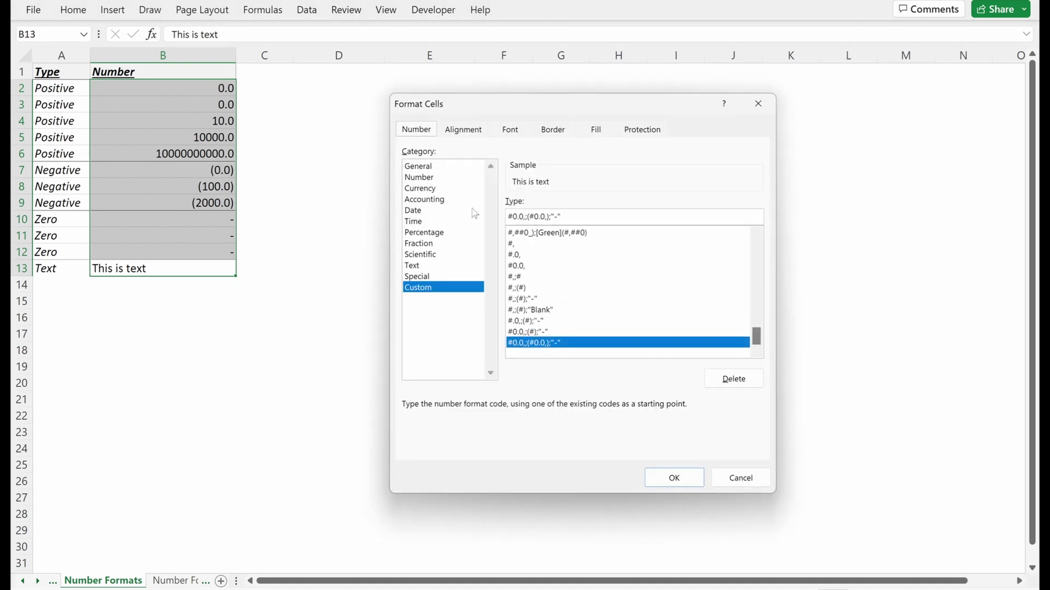
pyautogui.click(526, 216)
pyautogui.write('"K"')
pyautogui.hotkey('shift', 'Left')
pyautogui.hotkey('shift', 'Left')
pyautogui.press('Left')
pyautogui.write('"K"')
pyautogui.press('Return')
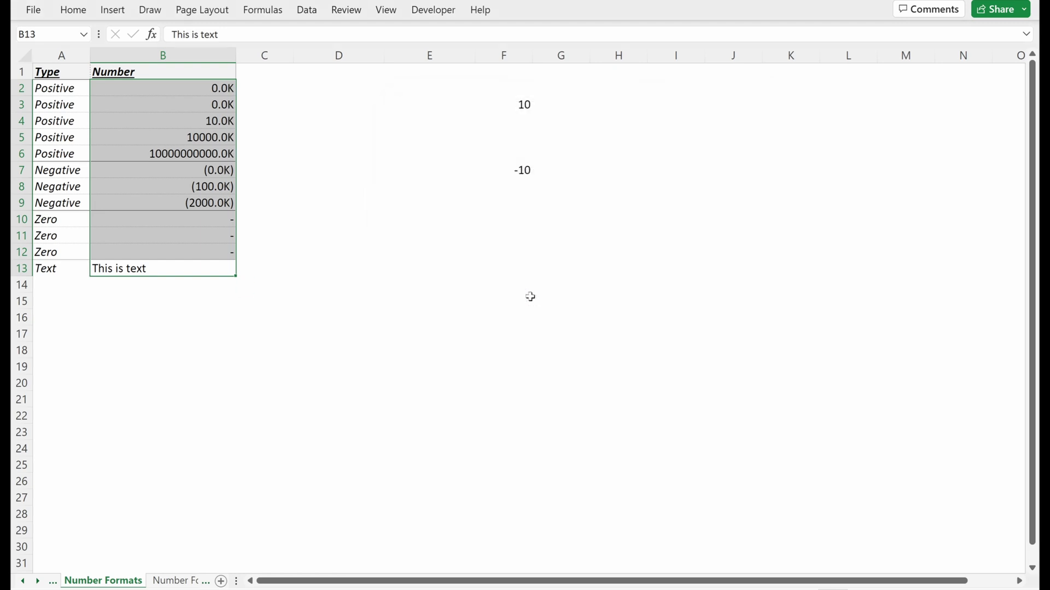
# - Move the negatives' K outside the parentheses so they read like (2000.0)K
pyautogui.hotkey('ctrl', '1')
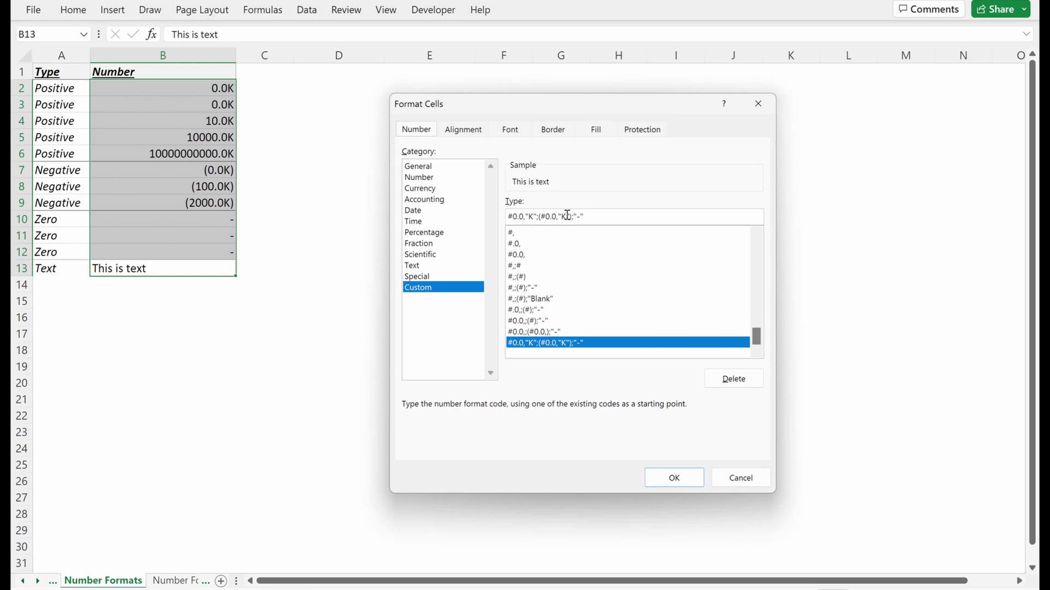
pyautogui.moveTo(572, 216); pyautogui.dragTo(557, 216)
pyautogui.hotkey('ctrl', 'c')
pyautogui.click(574, 217)
pyautogui.hotkey('ctrl', 'v')
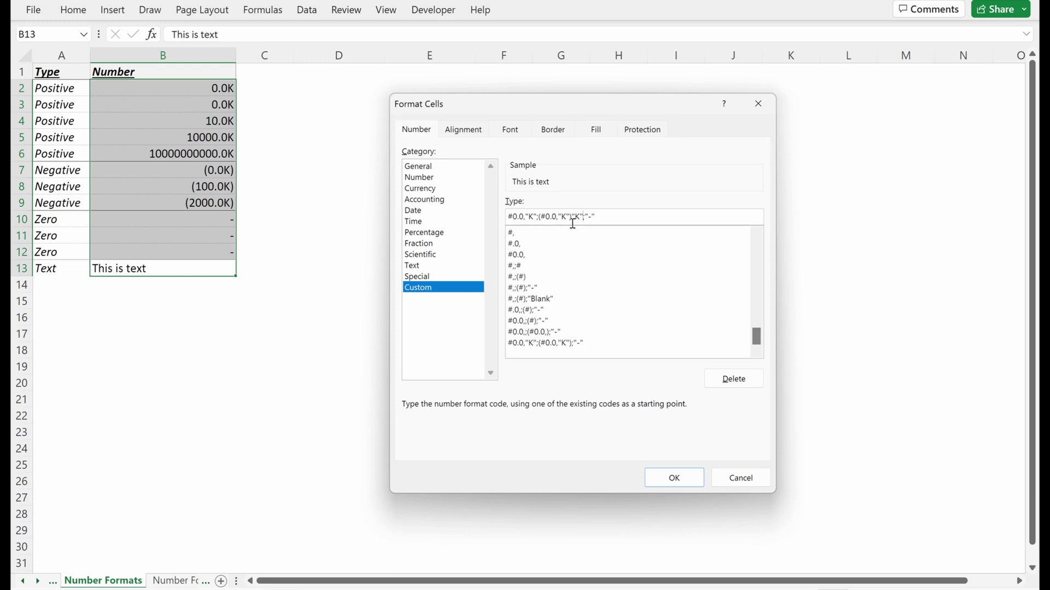
pyautogui.hotkey('shift', 'Left')
pyautogui.hotkey('shift', 'Left')
pyautogui.press('BackSpace')
pyautogui.press('Return')
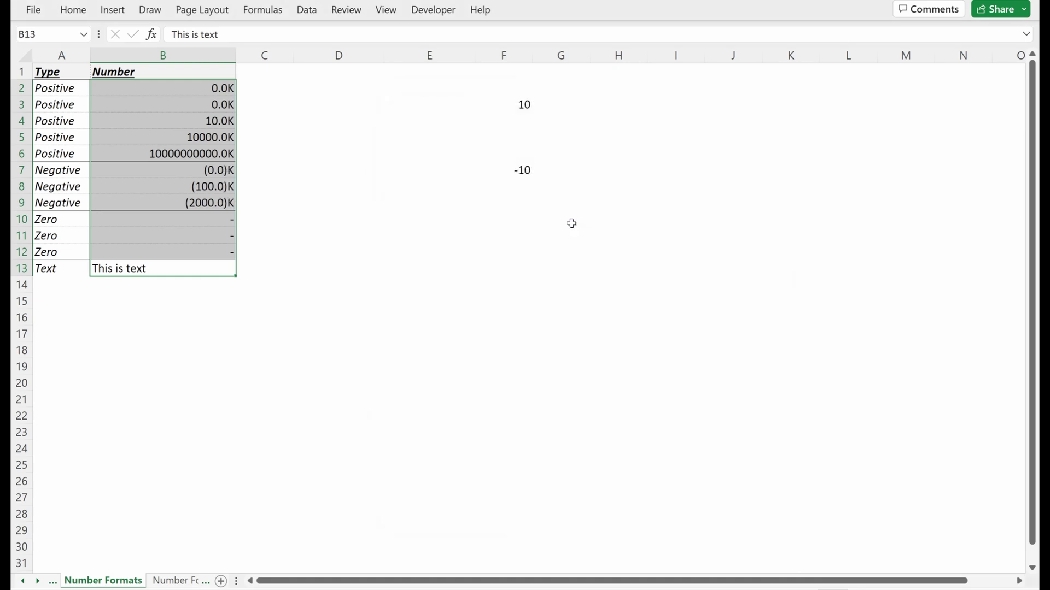
pyautogui.hotkey('ctrl', '1')
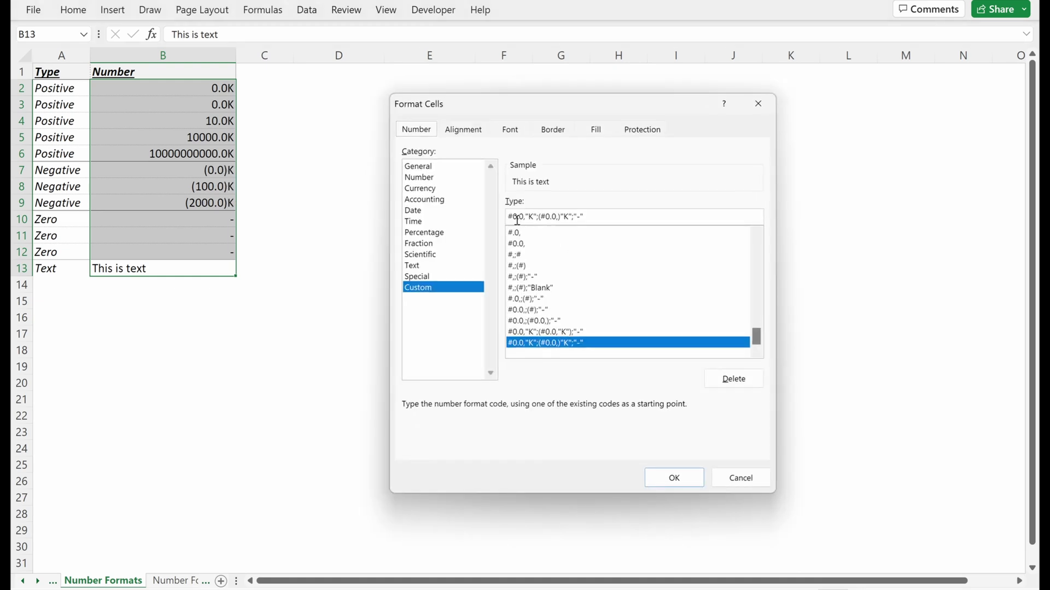
# - Try a $ prefix on both sections, with the negative one inside the parentheses
pyautogui.click(511, 217)
pyautogui.write('$')
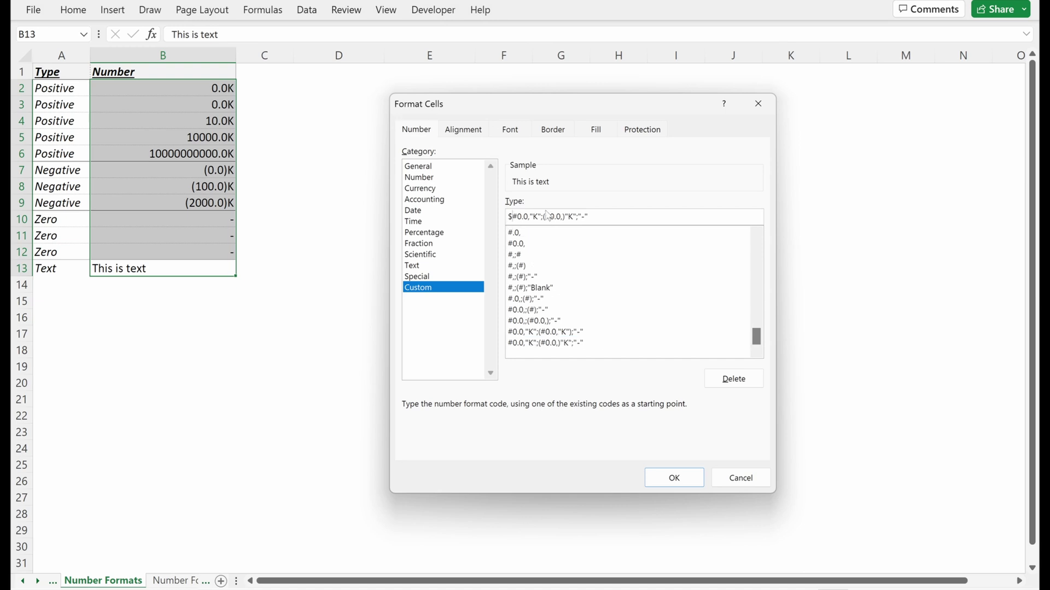
pyautogui.click(544, 217)
pyautogui.write('$')
pyautogui.press('Return')
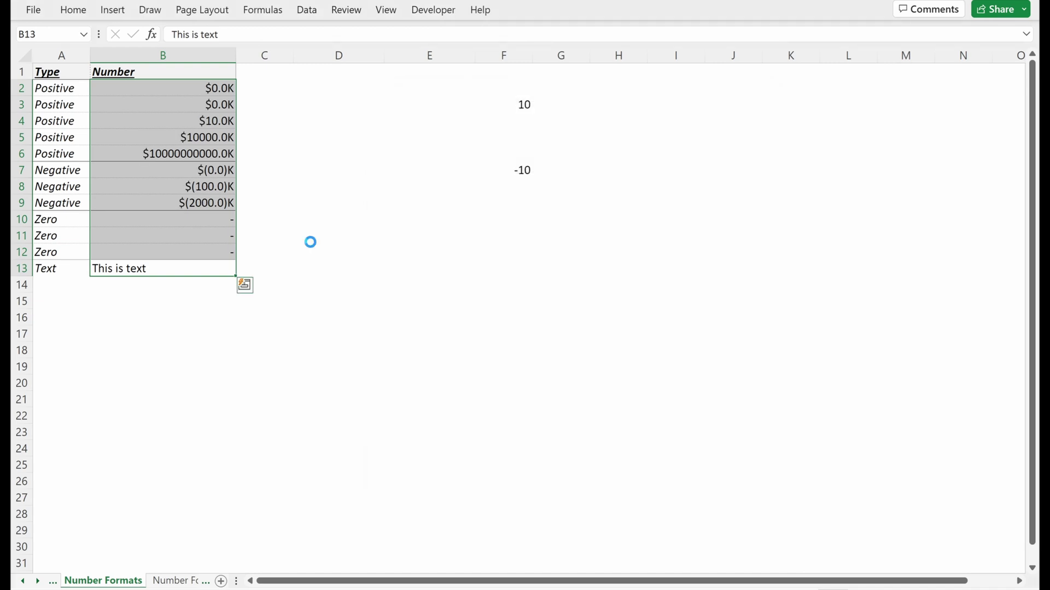
pyautogui.hotkey('ctrl', '1')
pyautogui.press('BackSpace')
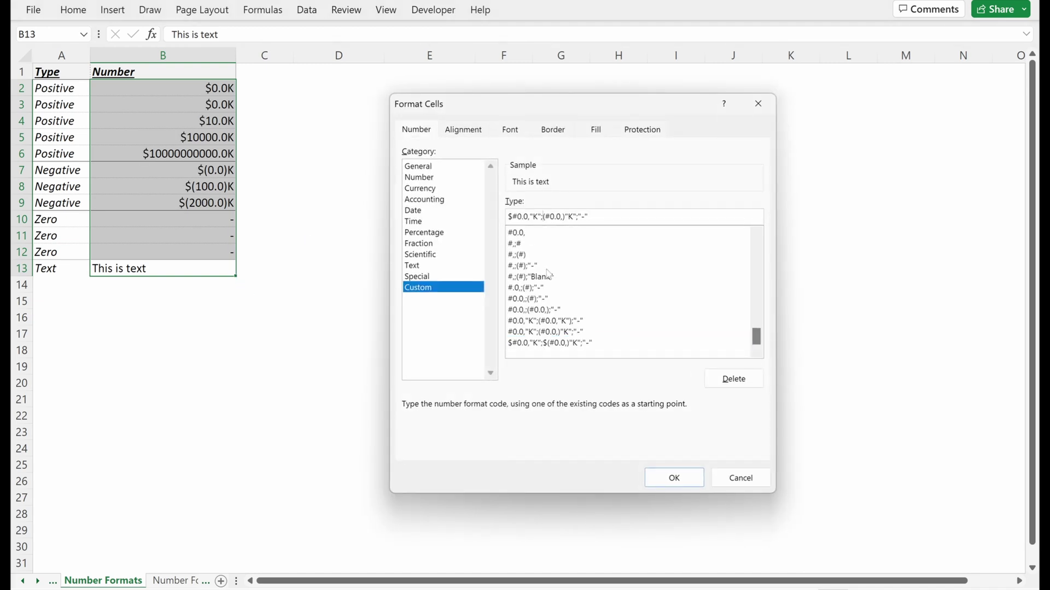
pyautogui.press('Return')
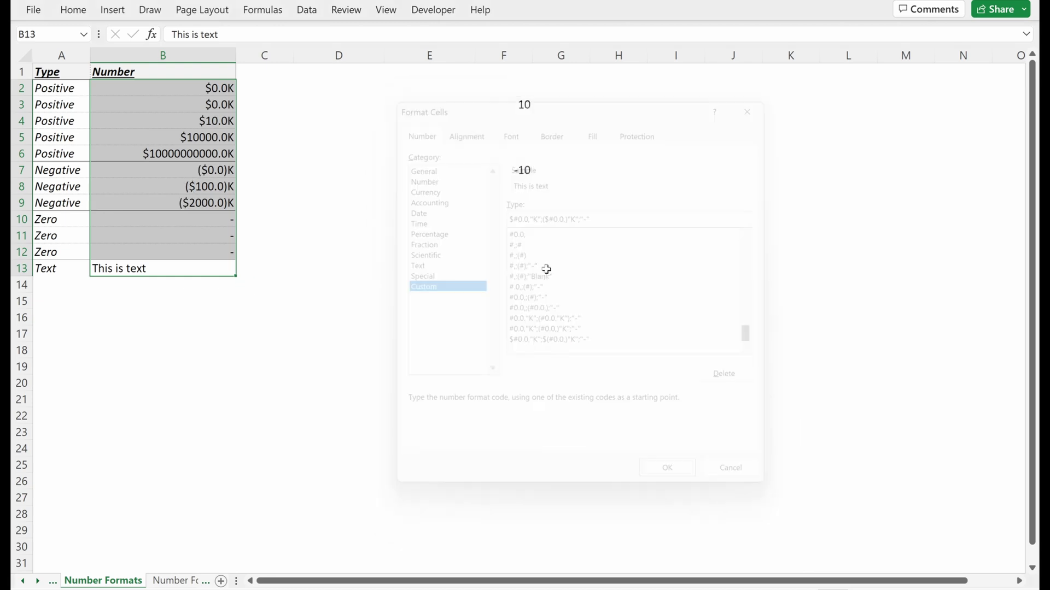
# - Replace the dollar signs with a "~" prefix on positives and negatives
pyautogui.hotkey('ctrl', '1')
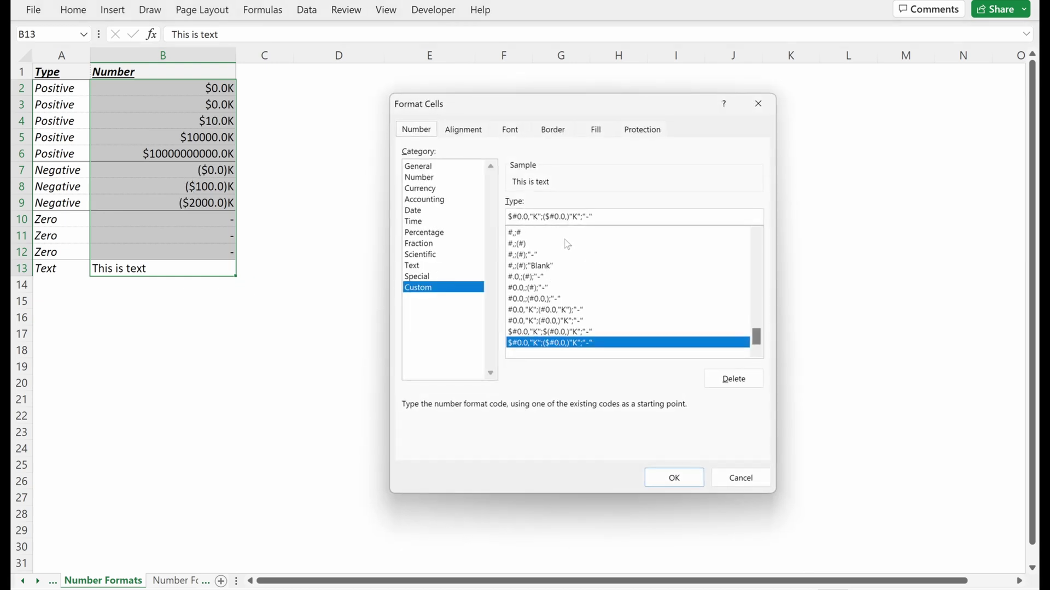
pyautogui.press('BackSpace')
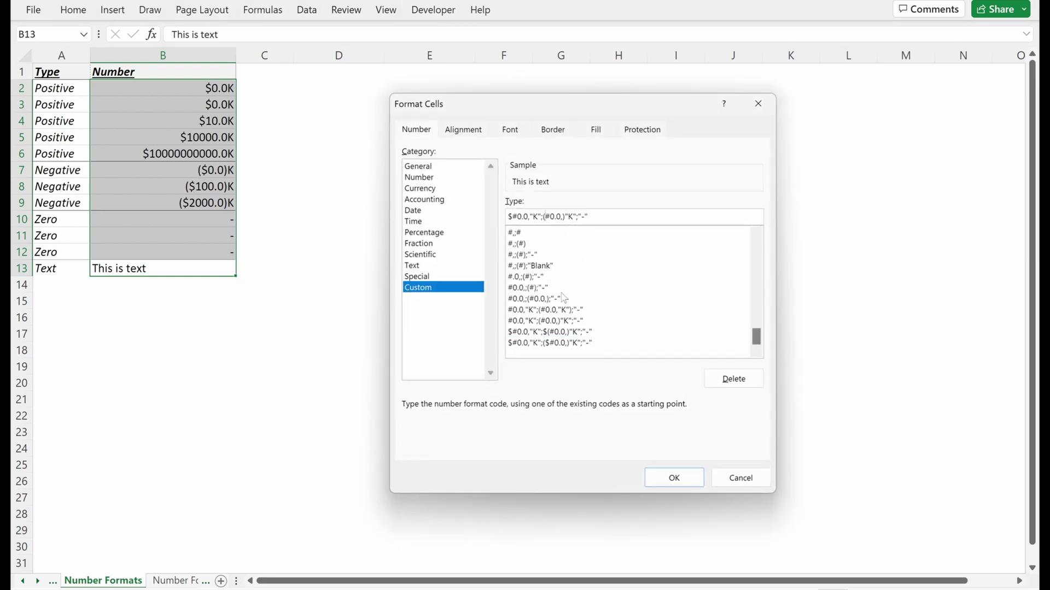
pyautogui.press('Home')
pyautogui.press('Delete')
pyautogui.write('"~"')
pyautogui.hotkey('shift', 'Left')
pyautogui.hotkey('shift', 'Left')
pyautogui.hotkey('shift', 'Left')
pyautogui.press('Right')
pyautogui.write('"~"')
pyautogui.press('Return')
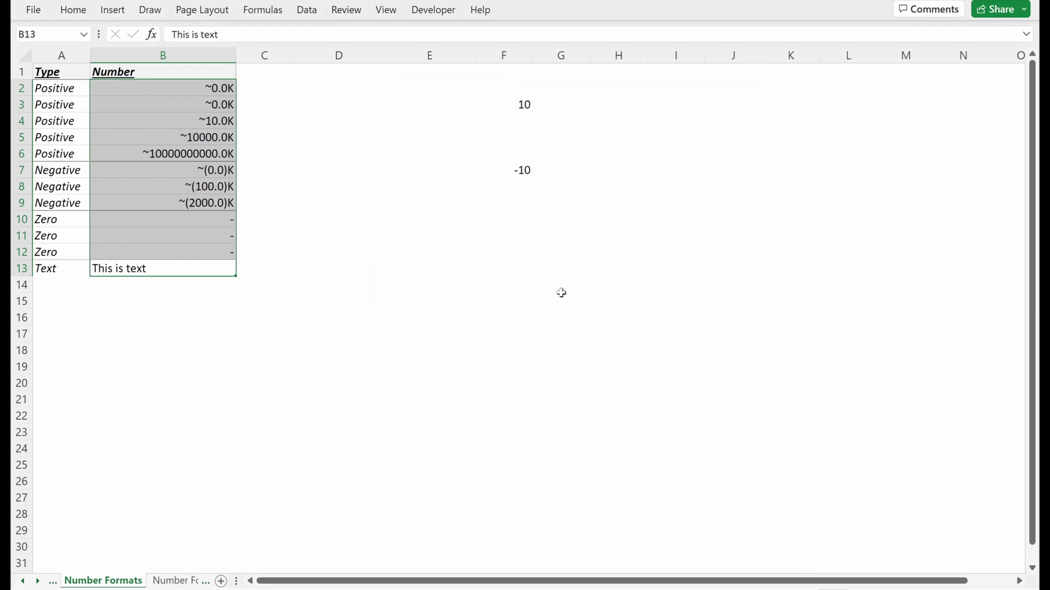
# - Swap both K suffixes for Years, giving ~10000.0Years and ~(2000.0)Years
pyautogui.hotkey('ctrl', '1')
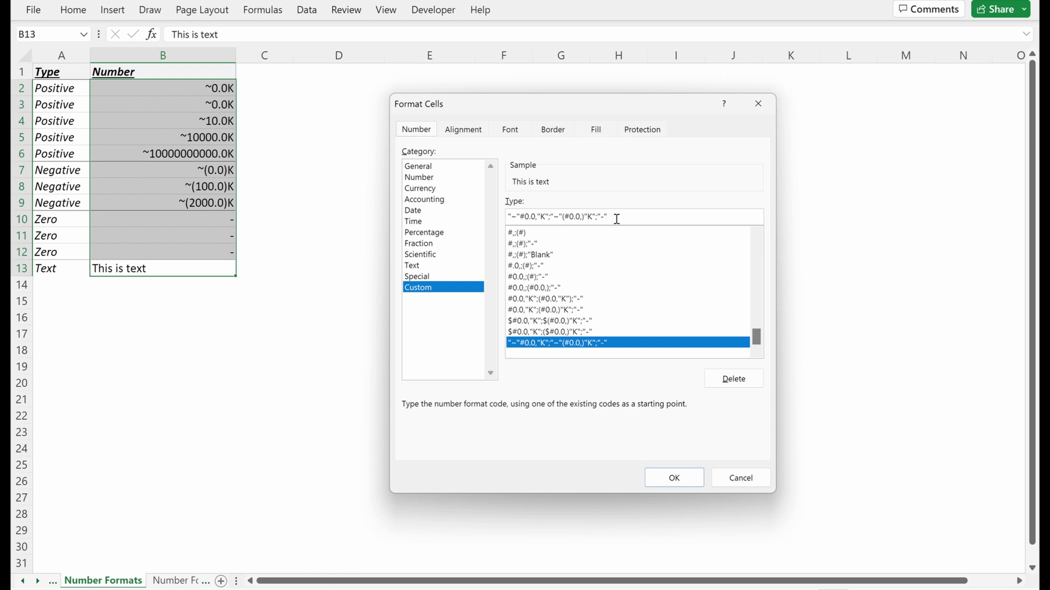
pyautogui.press('BackSpace')
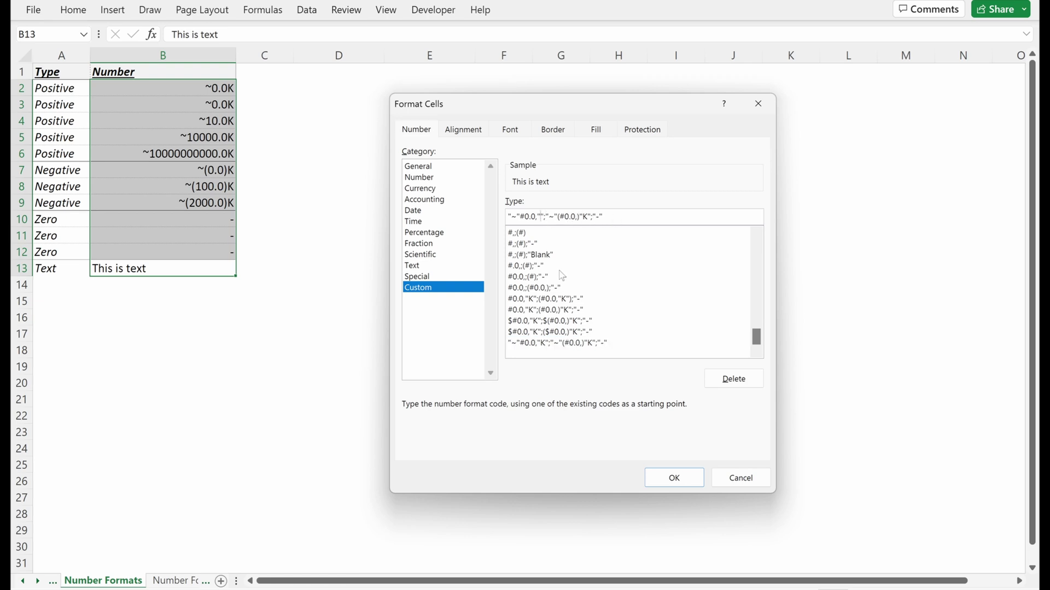
pyautogui.write('Years')
pyautogui.hotkey('shift', 'Left')
pyautogui.hotkey('shift', 'Left')
pyautogui.hotkey('shift', 'Left')
pyautogui.hotkey('shift', 'Left')
pyautogui.hotkey('ctrl', 'c')
pyautogui.doubleClick(604, 216)
pyautogui.hotkey('ctrl', 'v')
pyautogui.press('Return')
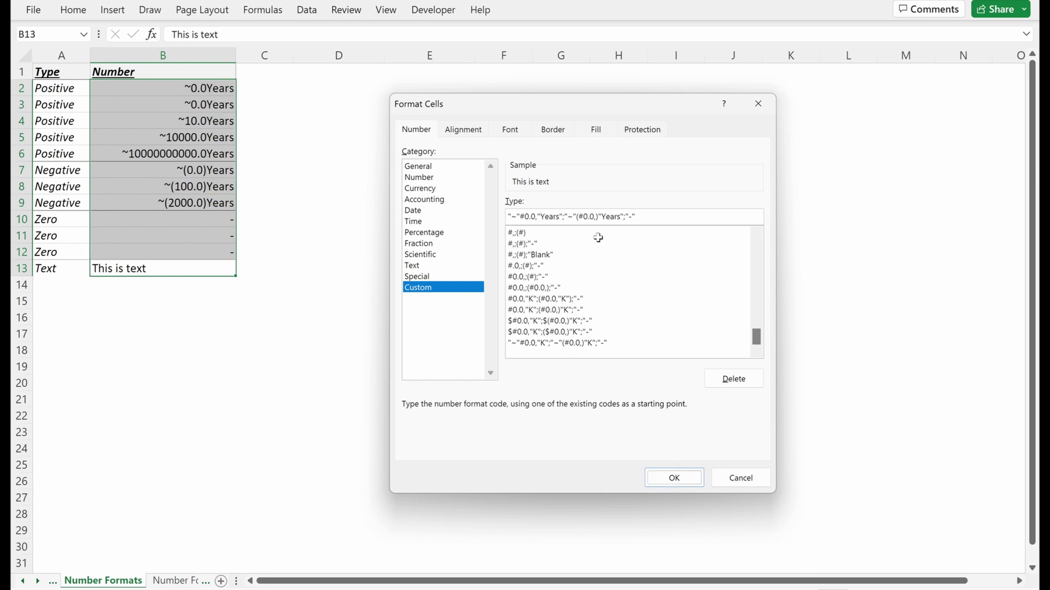
# - Enter the formula =B8*365 in D8
pyautogui.press('Down')
pyautogui.press('Right')
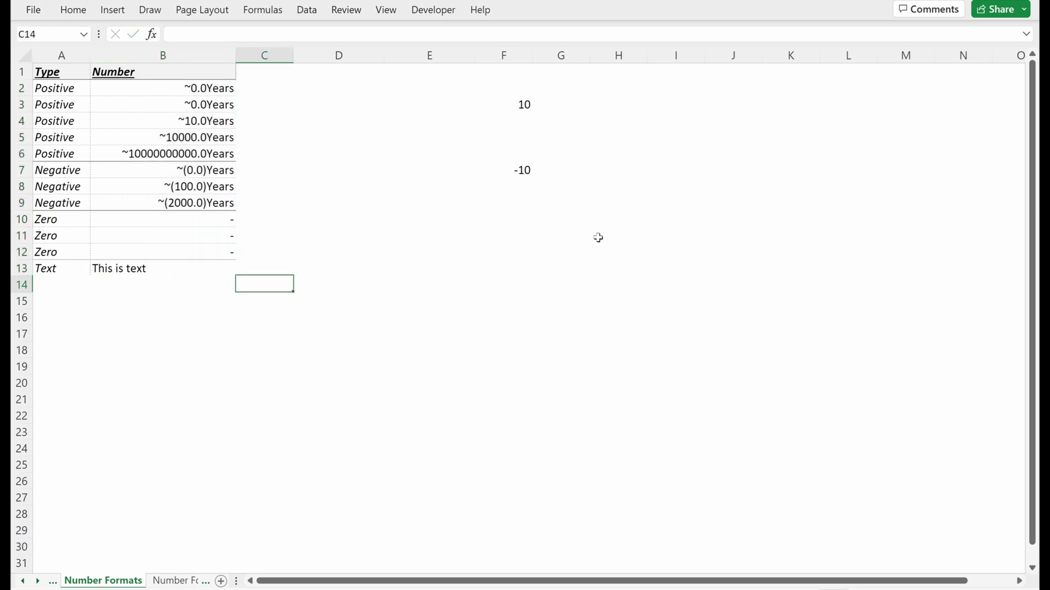
pyautogui.press('Up')
pyautogui.press('Right')
pyautogui.press('Up')
pyautogui.press('Up')
pyautogui.press('Up')
pyautogui.press('Up')
pyautogui.press('Up')
pyautogui.write('=')
pyautogui.press('Left')
pyautogui.press('Left')
pyautogui.write('*365')
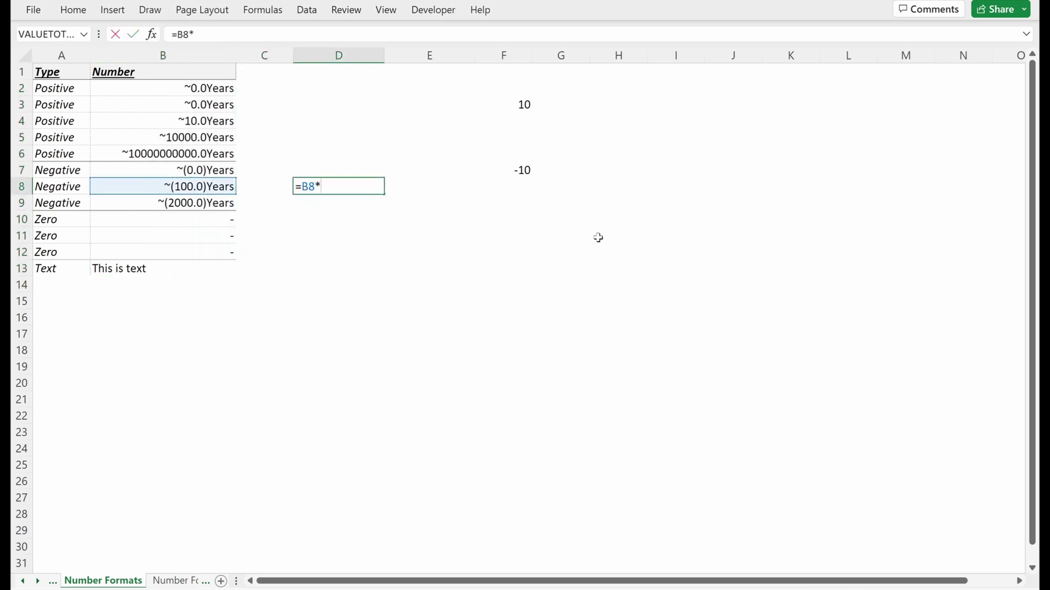
pyautogui.press('Return')
# - Copy B8's Years number format onto D8 with Paste Special Formats
pyautogui.press('Up')
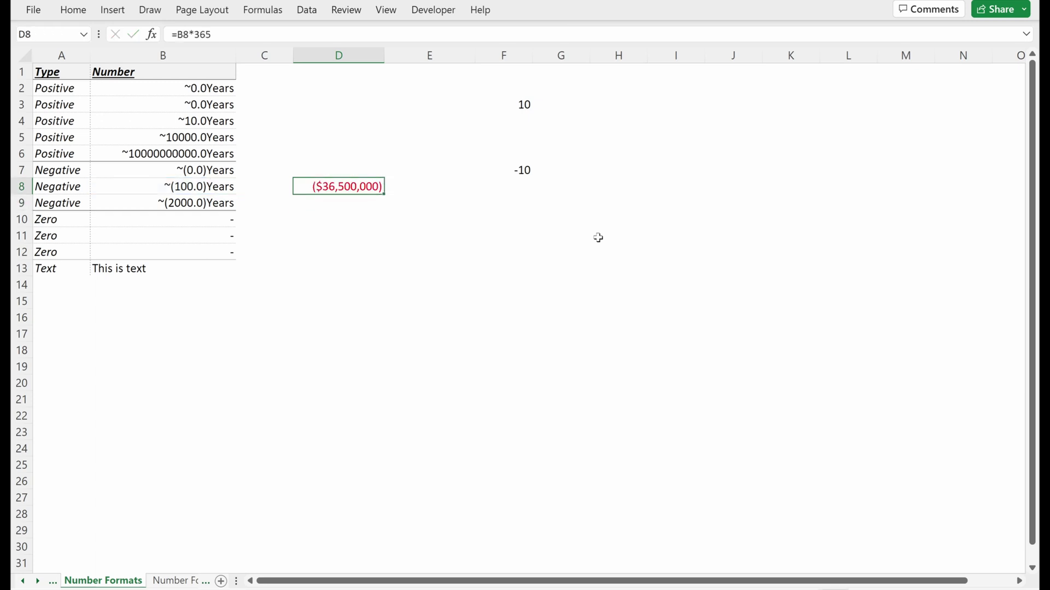
pyautogui.hotkey('ctrl', '1')
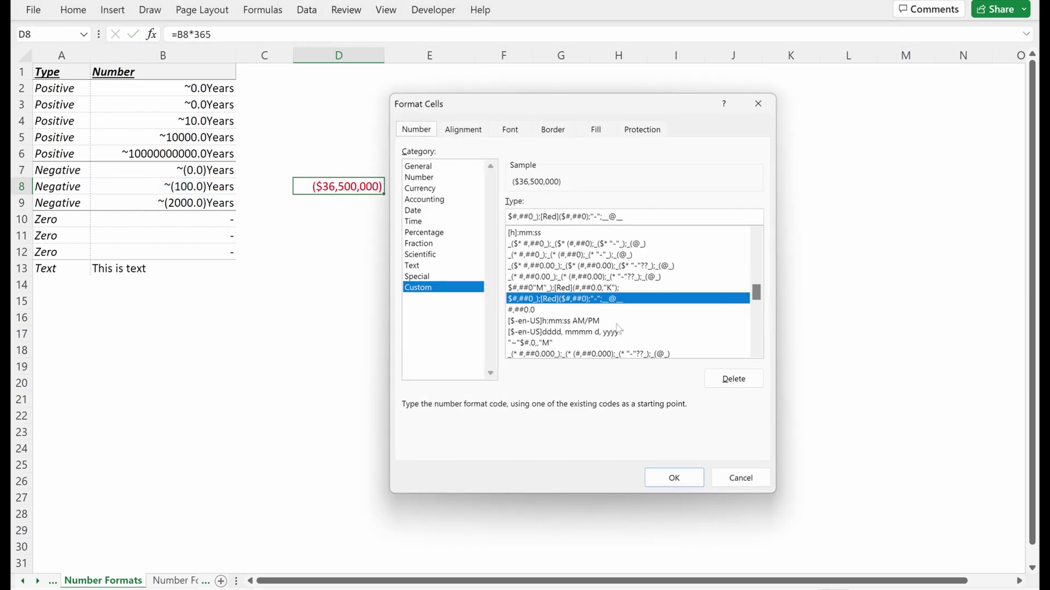
pyautogui.press('Escape')
pyautogui.click(220, 190)
pyautogui.hotkey('ctrl', 'c')
pyautogui.click(319, 186)
pyautogui.hotkey('ctrl', 'alt', 'v')
pyautogui.press('t')
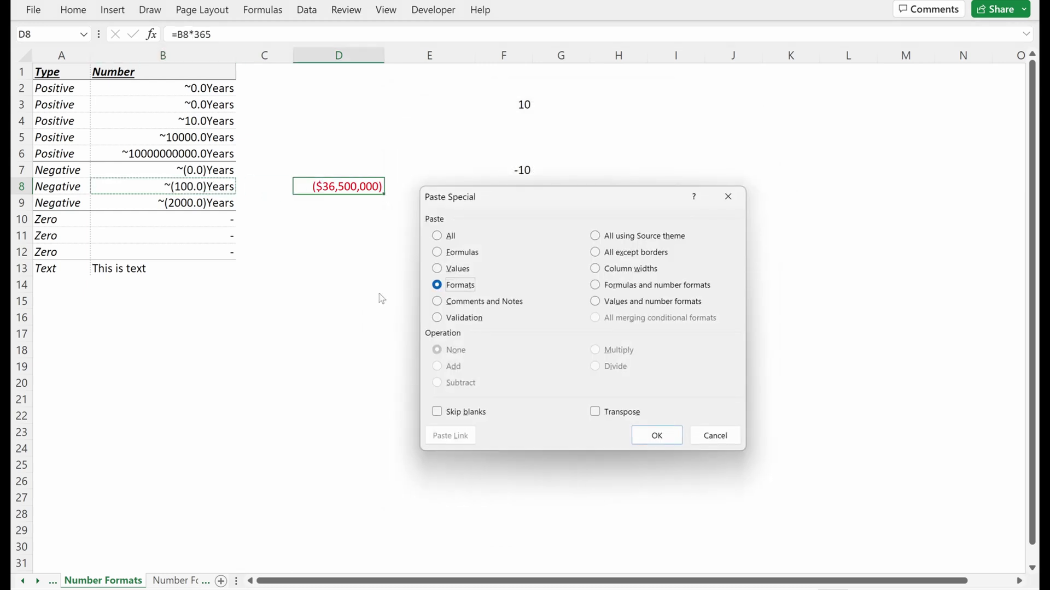
pyautogui.press('Return')
pyautogui.press('Escape')
# - Edit D8's custom format to use a Days suffix, showing ~(36500.0)Days
pyautogui.hotkey('ctrl', '1')
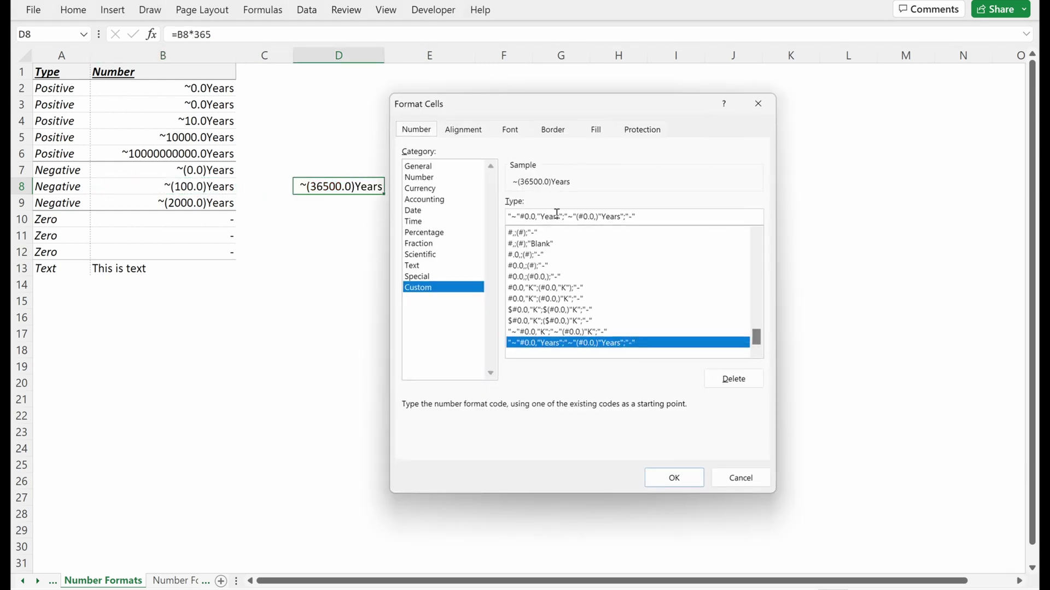
pyautogui.click(558, 216)
pyautogui.hotkey('shift', 'Home')
pyautogui.write('"~"#0.0,"Days')
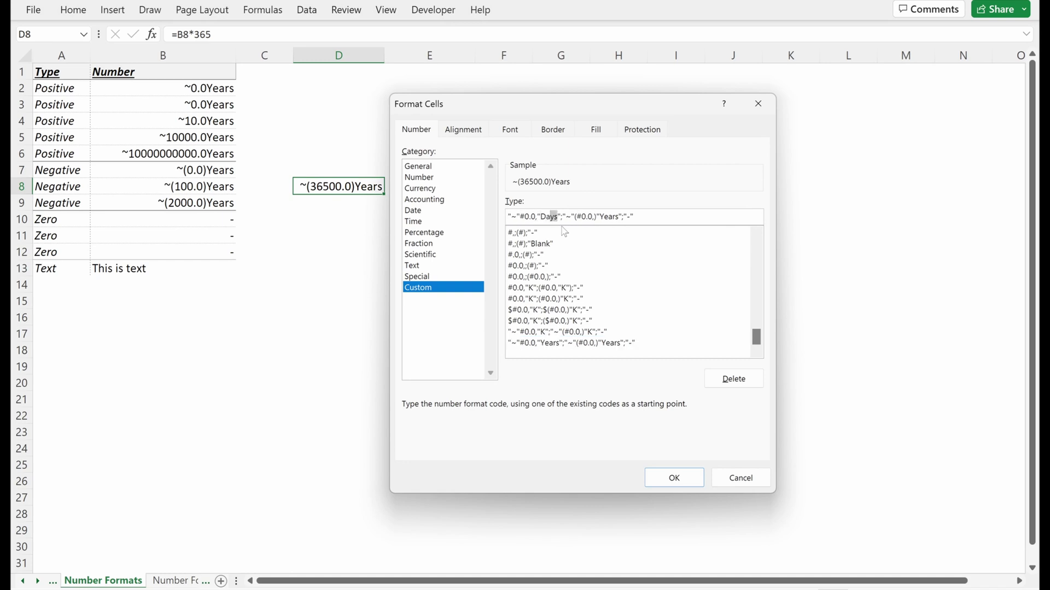
pyautogui.press('End')
pyautogui.press('Left')
pyautogui.press('Left')
pyautogui.press('Left')
pyautogui.press('Left')
pyautogui.hotkey('shift', 'Left')
pyautogui.hotkey('shift', 'Left')
pyautogui.hotkey('shift', 'Left')
pyautogui.hotkey('shift', 'Left')
pyautogui.write('Days')
pyautogui.press('Return')
# - Check D8's formula and select the scratch columns D through G
pyautogui.press('F2')
pyautogui.press('Escape')
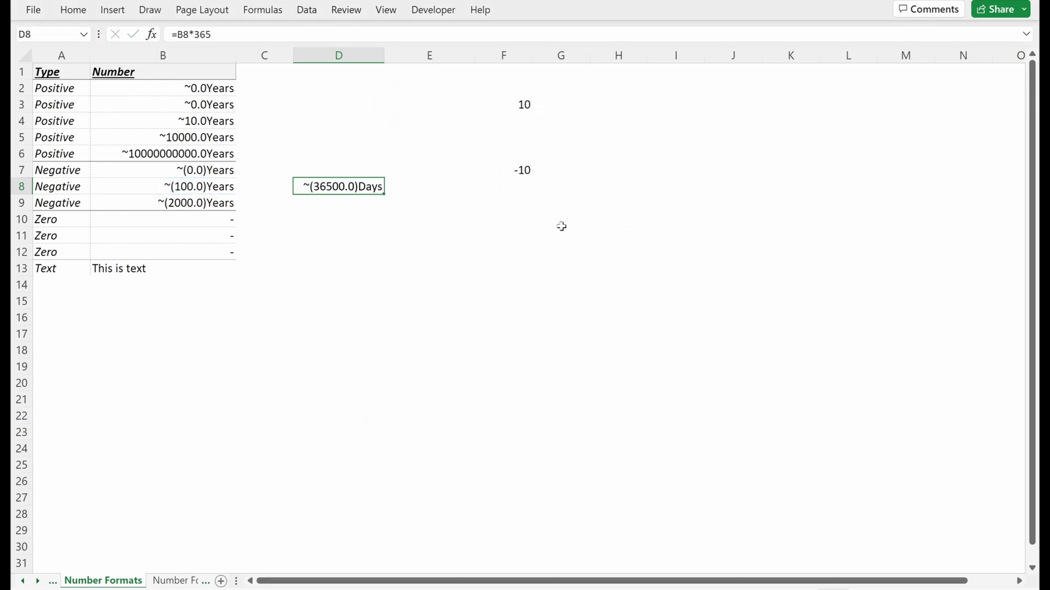
pyautogui.hotkey('ctrl', 'space')
pyautogui.hotkey('shift', 'Right')
pyautogui.hotkey('shift', 'Right')
pyautogui.hotkey('shift', 'Right')
# - Delete the scratch columns D to G
pyautogui.hotkey('ctrl', '-')
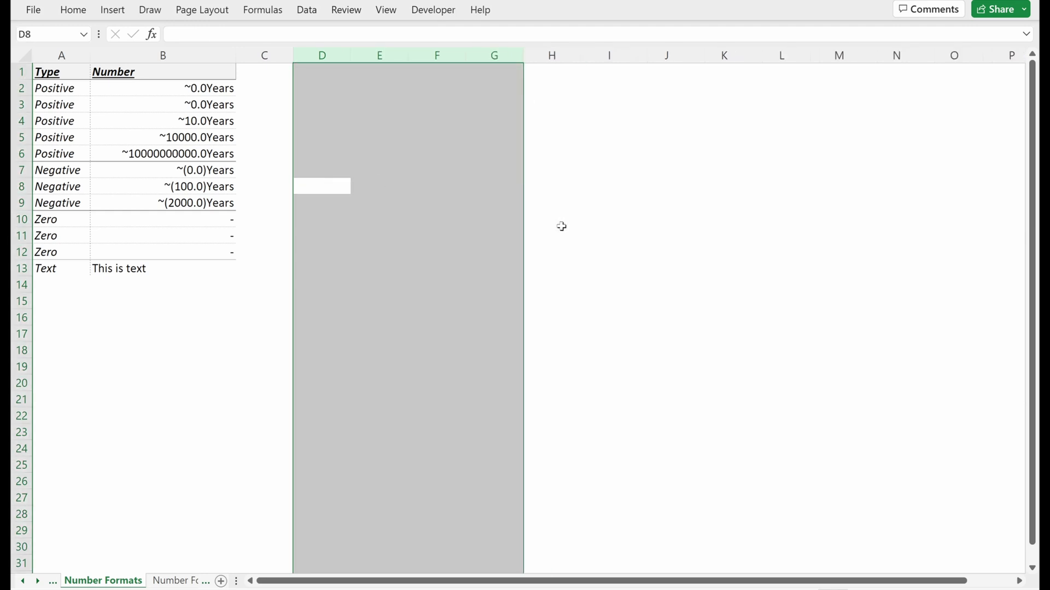
pyautogui.press('Left')
pyautogui.press('Left')
pyautogui.press('Up')
pyautogui.press('Up')
pyautogui.press('Up')
pyautogui.press('Up')
pyautogui.press('Right')
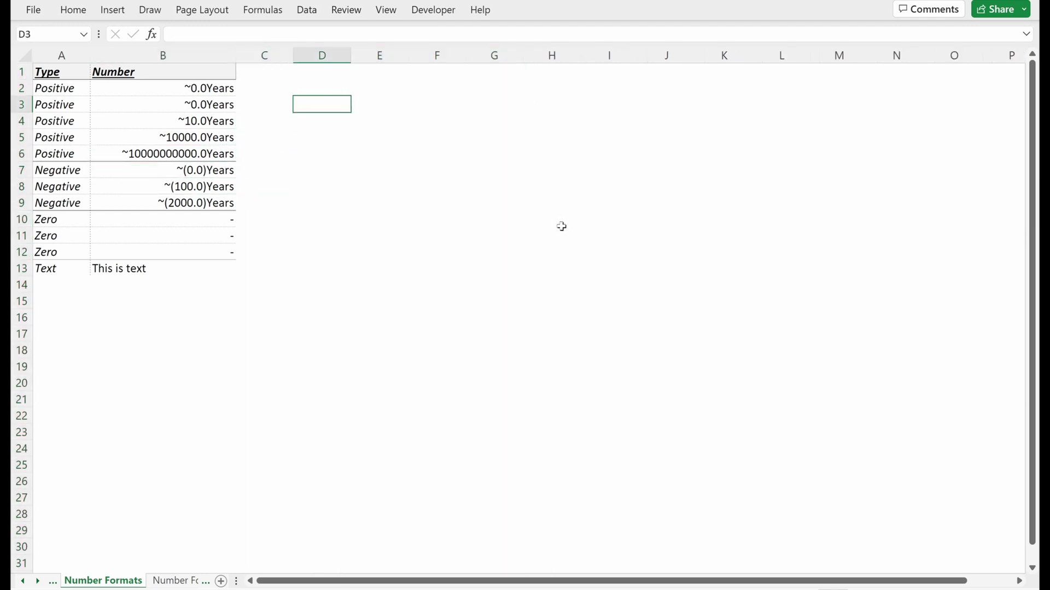
pyautogui.press('Up')
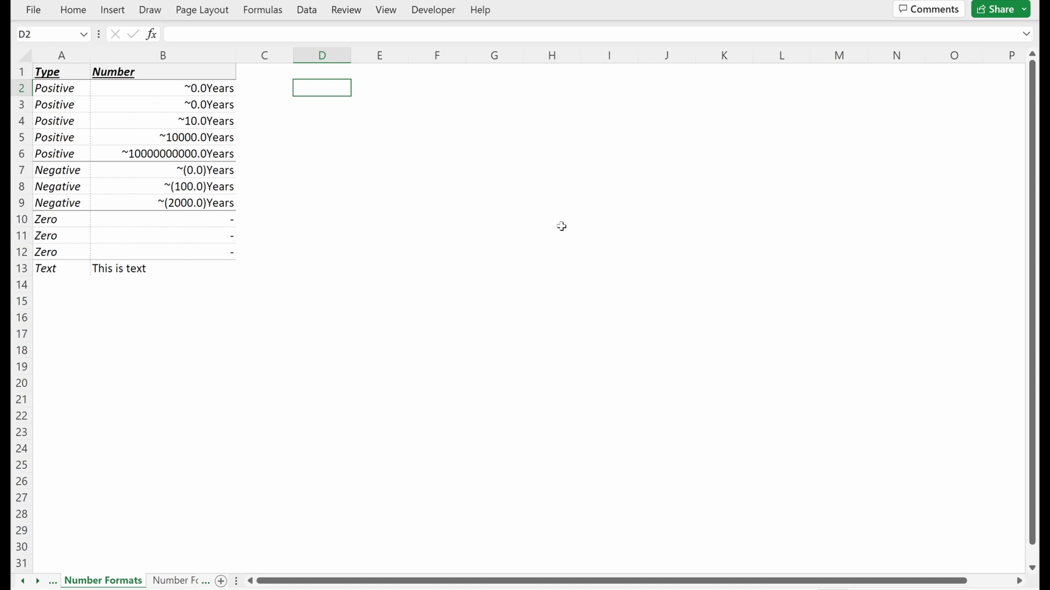
# - Put 2020 in D2 and =D2+1 in E2, filled right to I2
pyautogui.write('2020')
pyautogui.press('Tab')
pyautogui.write('=')
pyautogui.press('Left')
pyautogui.write('+1')
pyautogui.hotkey('ctrl', 'Return')
pyautogui.hotkey('shift', 'Right')
pyautogui.hotkey('shift', 'Right')
pyautogui.hotkey('shift', 'Right')
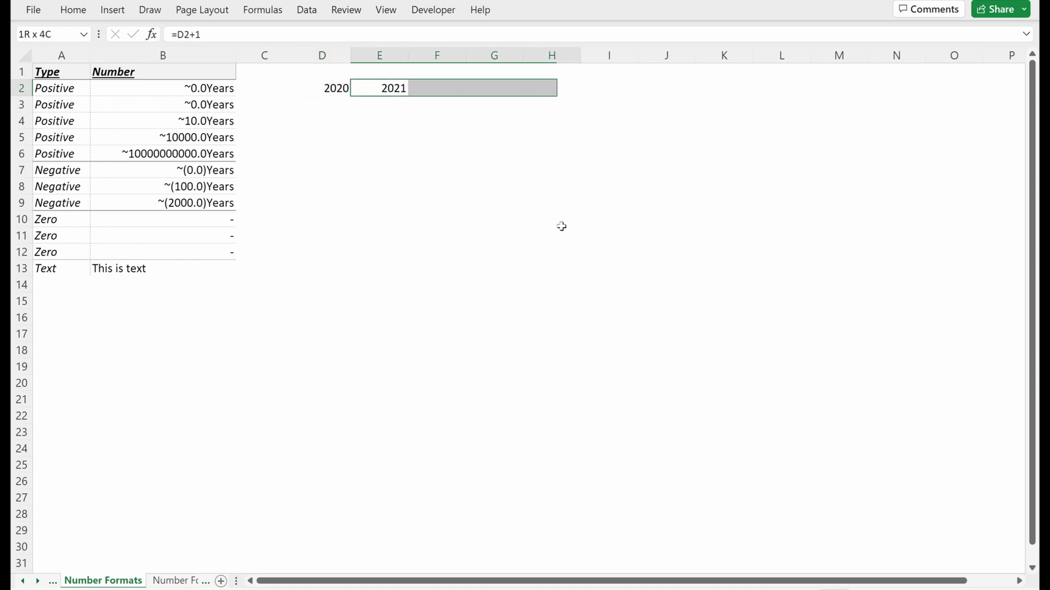
pyautogui.hotkey('shift', 'Right')
pyautogui.hotkey('ctrl', 'r')
# - Verify the +1 formulas in E2 and F2, then select D2:F2
pyautogui.hotkey('shift', 'Left')
pyautogui.hotkey('shift', 'Left')
pyautogui.hotkey('shift', 'Left')
pyautogui.hotkey('shift', 'Left')
pyautogui.press('Left')
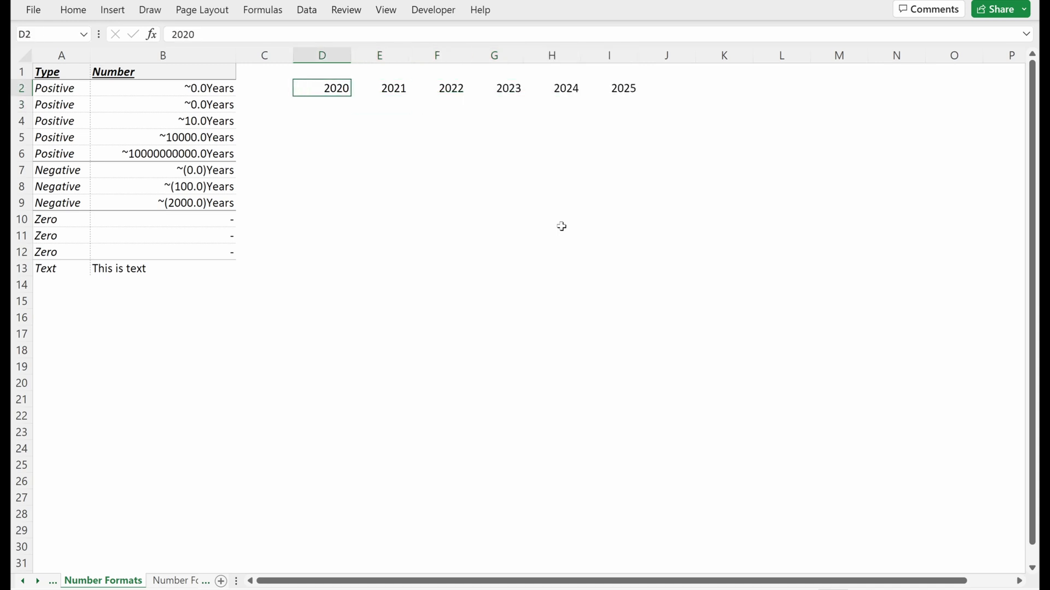
pyautogui.press('Right')
pyautogui.press('F2')
pyautogui.press('Escape')
pyautogui.press('Right')
pyautogui.press('F2')
pyautogui.press('Escape')
pyautogui.press('Left')
pyautogui.press('Left')
pyautogui.hotkey('shift', 'Right')
pyautogui.hotkey('shift', 'Right')
# - Give the 2020–2022 headers a custom A-suffix number format
pyautogui.hotkey('ctrl', '1')
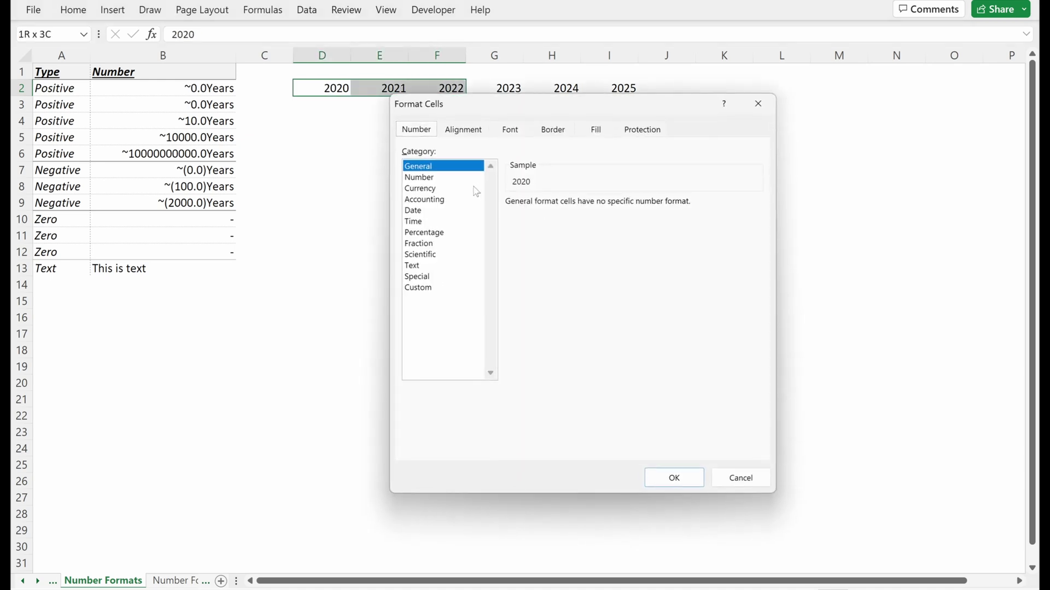
pyautogui.click(429, 287)
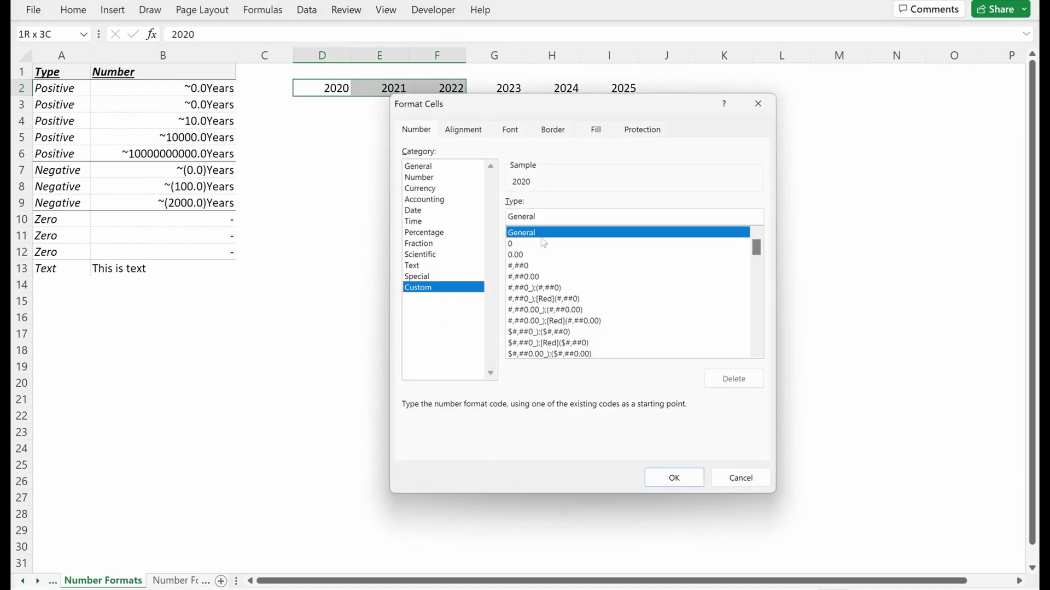
pyautogui.doubleClick(544, 216)
pyautogui.write('0"A')
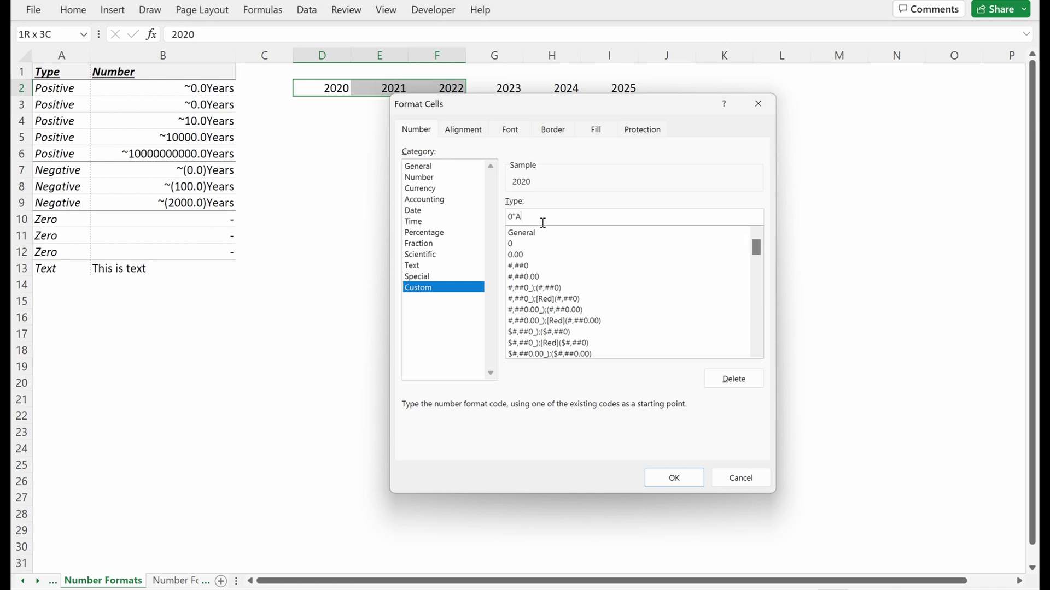
pyautogui.press('Return')
# - Paste F2's A-suffix format onto the 2023–2025 headers in G2:I2
pyautogui.press('Right')
pyautogui.press('Right')
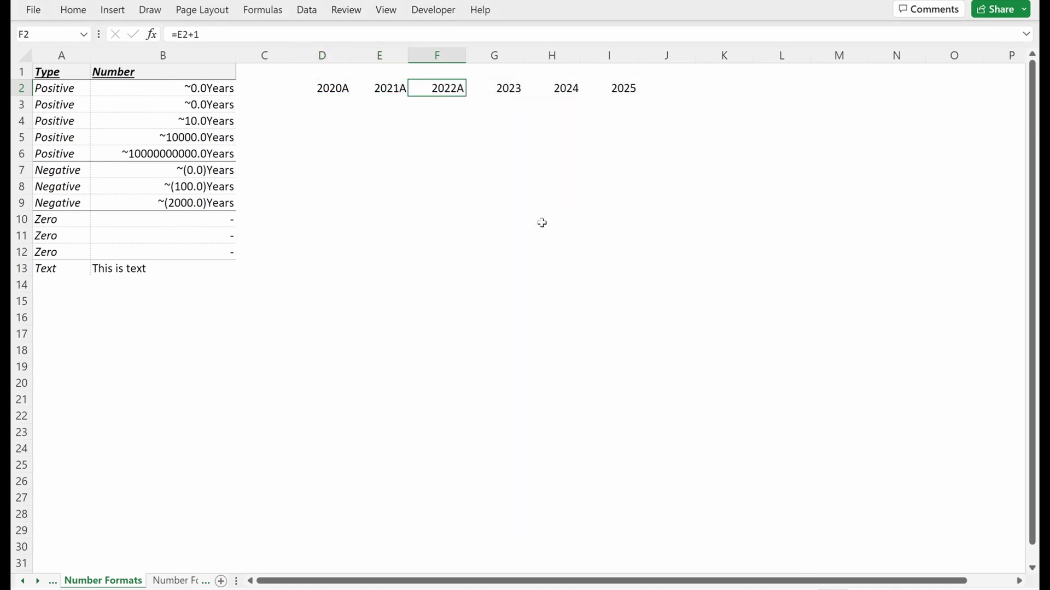
pyautogui.hotkey('ctrl', 'c')
pyautogui.hotkey('shift', 'Right')
pyautogui.hotkey('shift', 'Right')
pyautogui.hotkey('shift', 'Right')
pyautogui.hotkey('ctrl', 'alt', 'v')
pyautogui.press('Return')
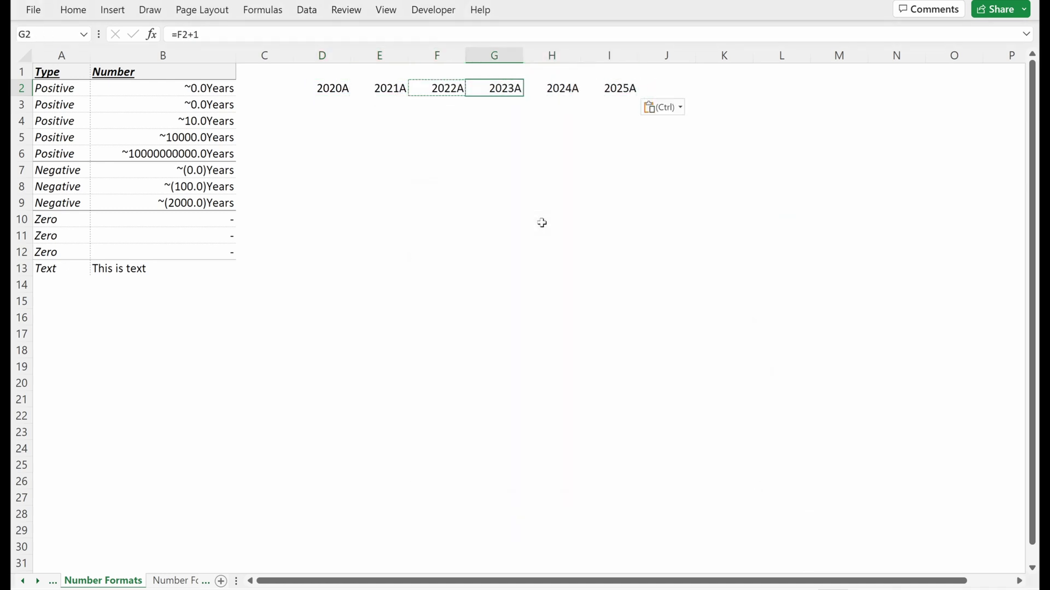
# - Change the 2023–2025 header format code to 0"P" so they read 2023P–2025P
pyautogui.hotkey('ctrl', '1')
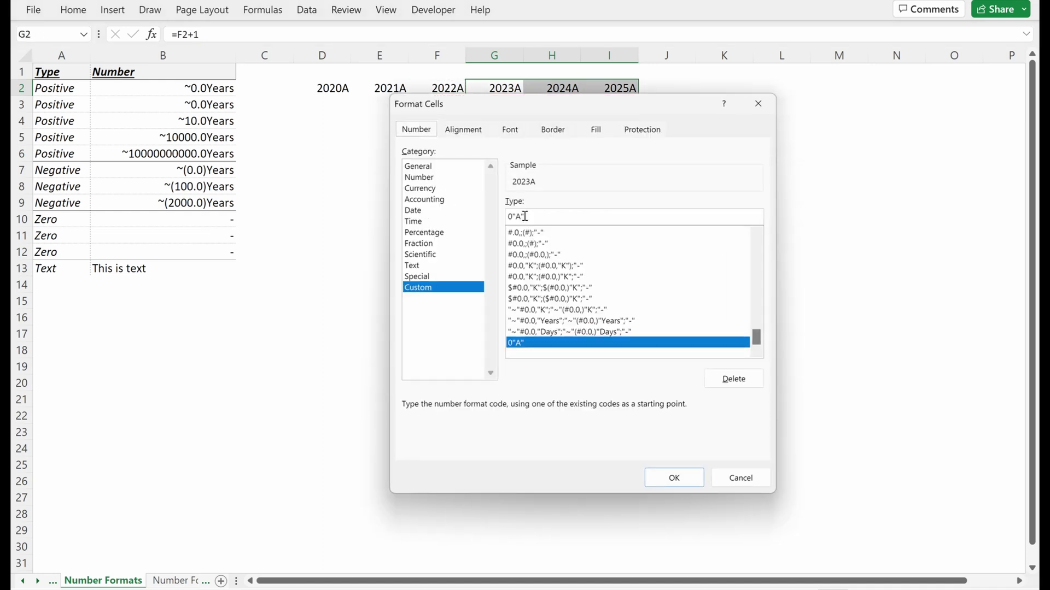
pyautogui.press('Left')
pyautogui.press('BackSpace')
pyautogui.press('Return')
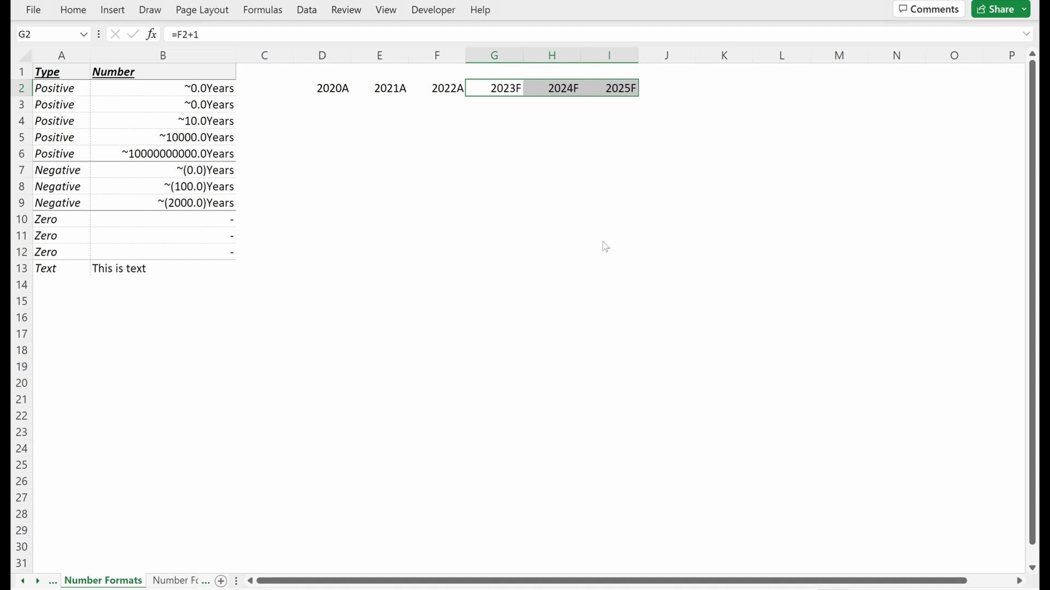
pyautogui.hotkey('ctrl', '1')
pyautogui.click(520, 217)
pyautogui.press('BackSpace')
pyautogui.write('P')
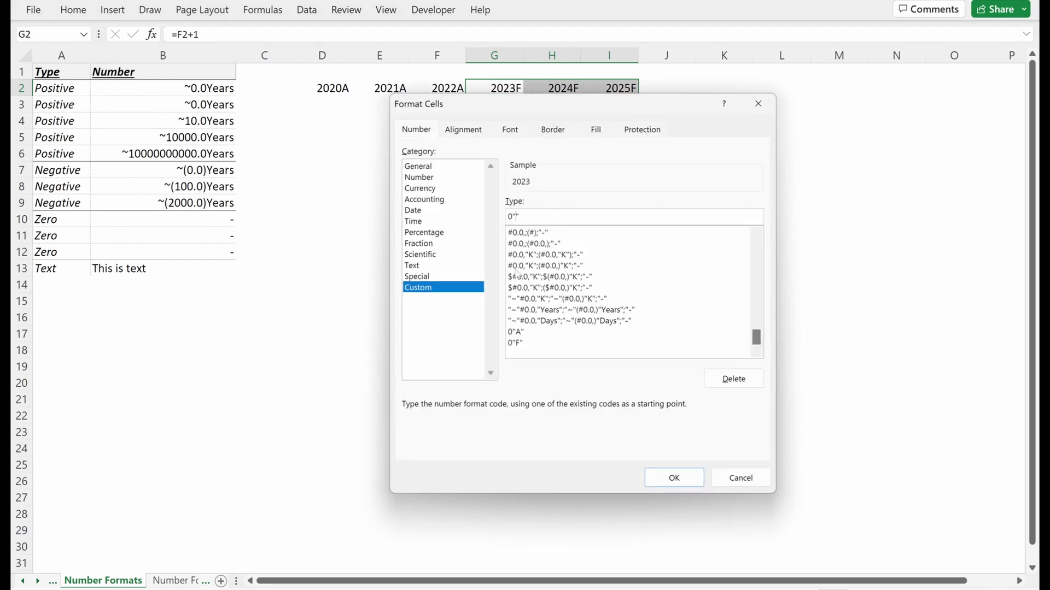
pyautogui.press('Return')
pyautogui.press('Right')
# - Check the header values and formulas, then switch to the Number Formats (2) sheet
pyautogui.press('Left')
pyautogui.press('Up')
pyautogui.press('Down')
pyautogui.press('Right')
pyautogui.press('Left')
pyautogui.press('Down')
pyautogui.press('Left')
pyautogui.press('Left')
pyautogui.press('Down')
pyautogui.press('Up')
pyautogui.press('Left')
pyautogui.press('Up')
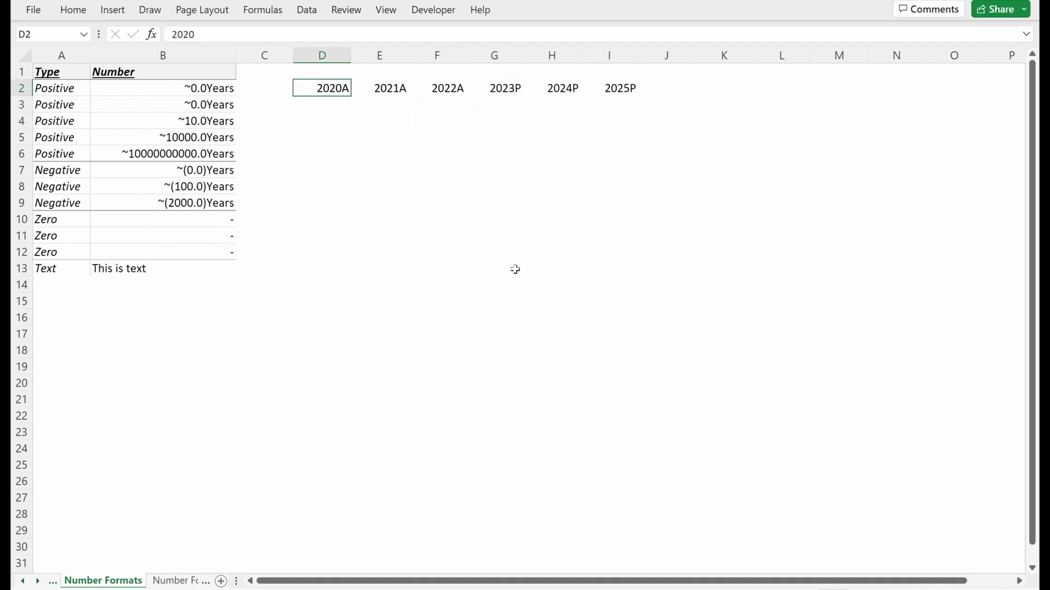
pyautogui.press('Right')
pyautogui.press('Right')
pyautogui.press('Right')
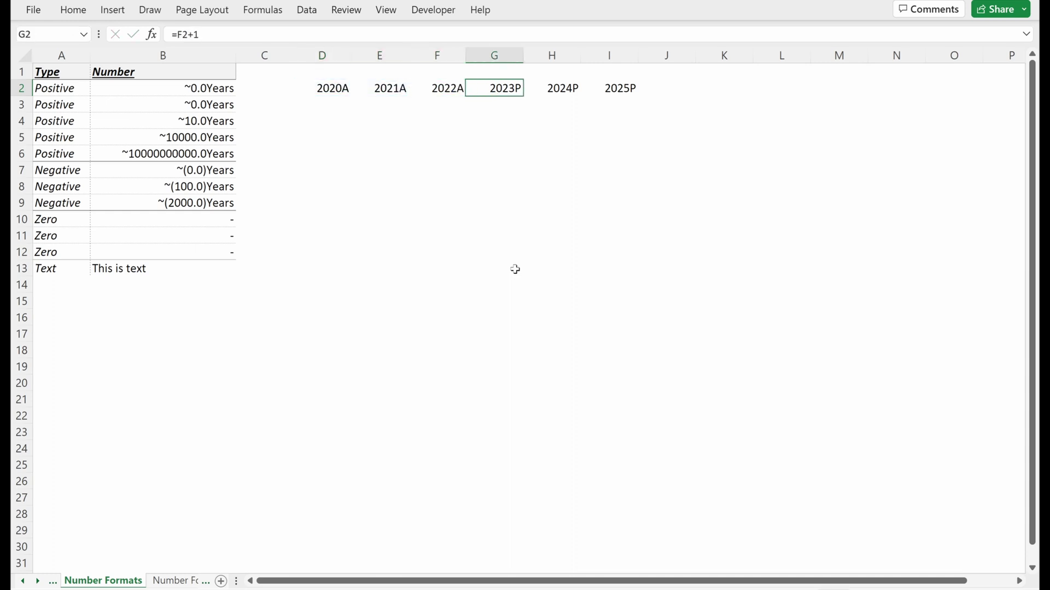
pyautogui.press('Left')
pyautogui.press('Down')
pyautogui.press('Left')
pyautogui.press('Down')
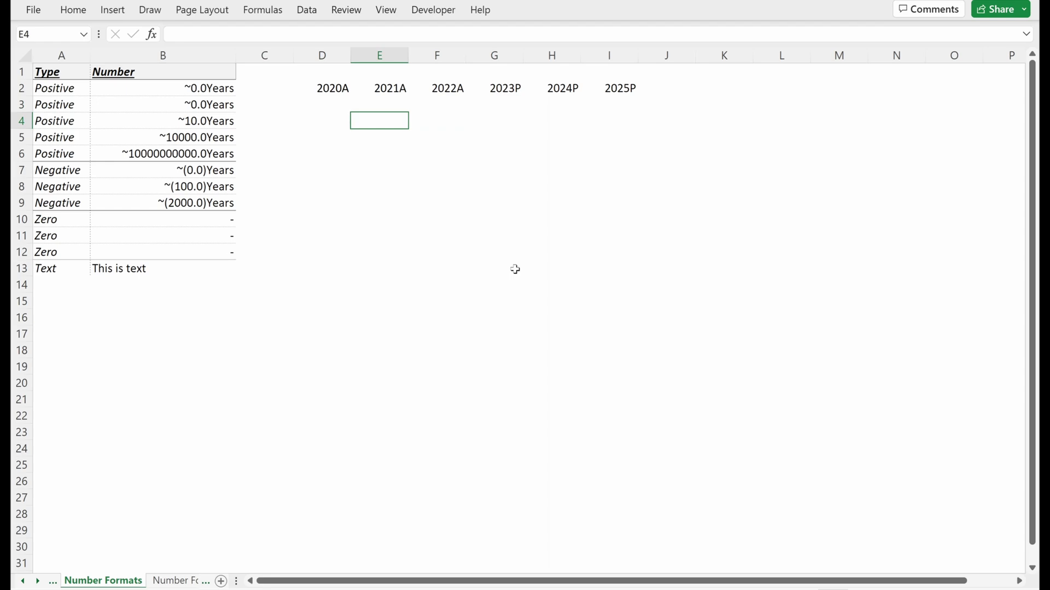
pyautogui.press('Left')
pyautogui.press('Up')
pyautogui.press('Up')
pyautogui.press('F2')
pyautogui.press('Tab')
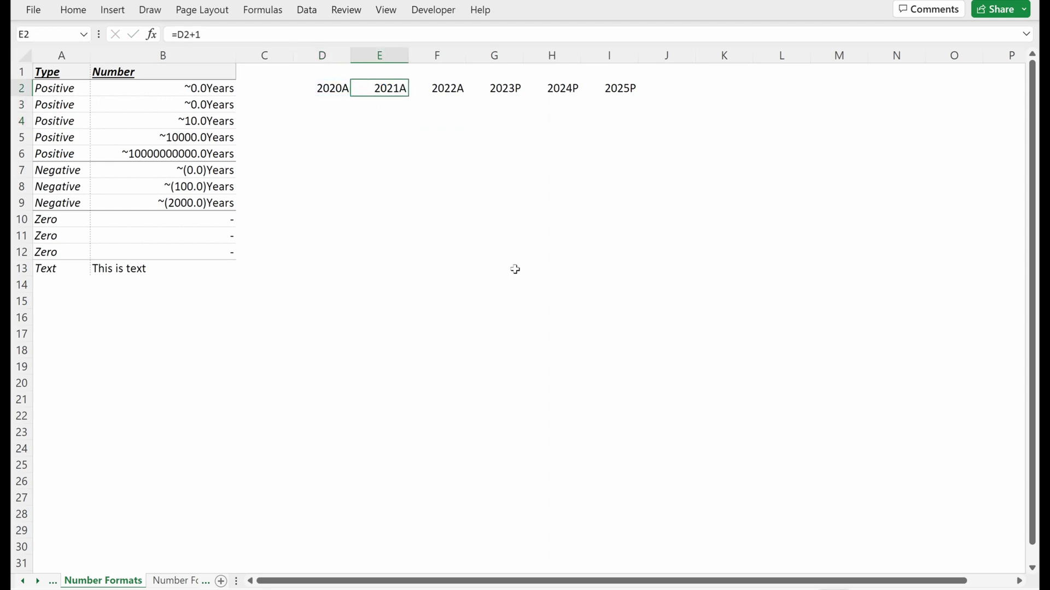
pyautogui.hotkey('ctrl', 'pagedown')
# - Type 2020A into the G2 header and review the SUMIFS formula below it
pyautogui.click(566, 83)
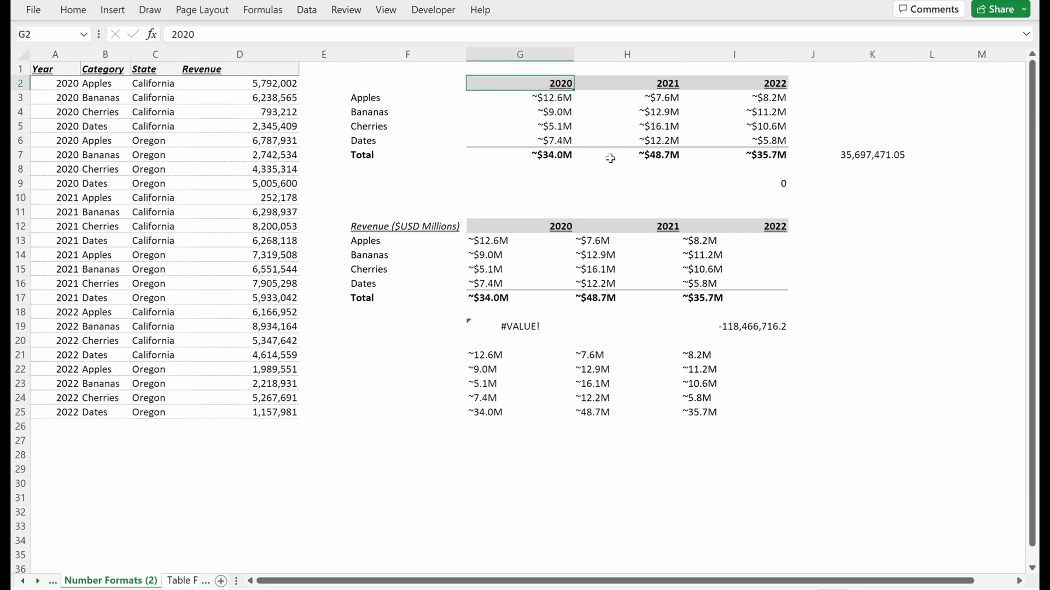
pyautogui.press('F2')
pyautogui.write('A')
pyautogui.press('Return')
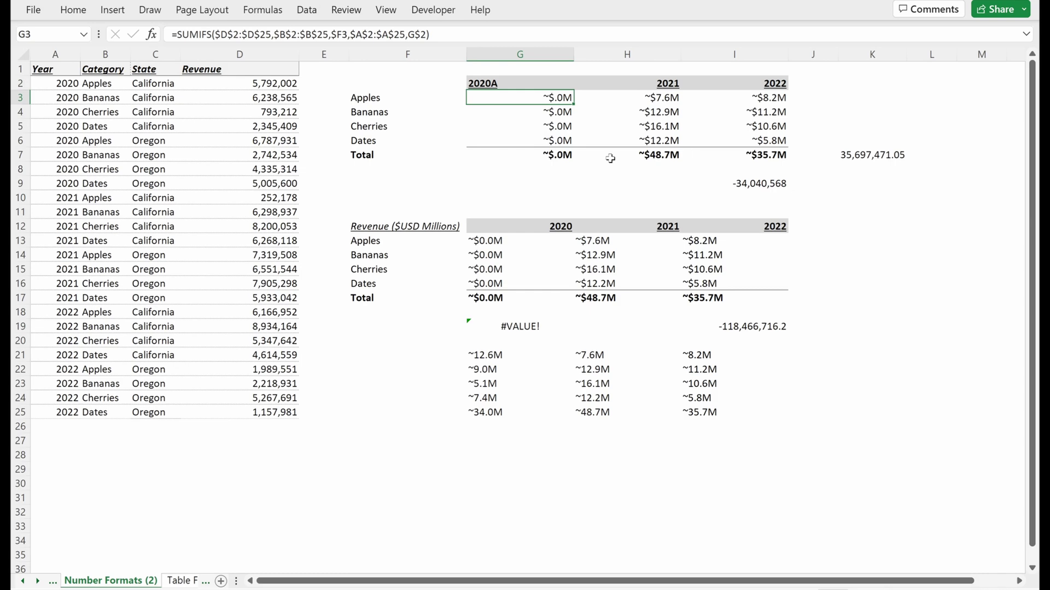
pyautogui.press('Up')
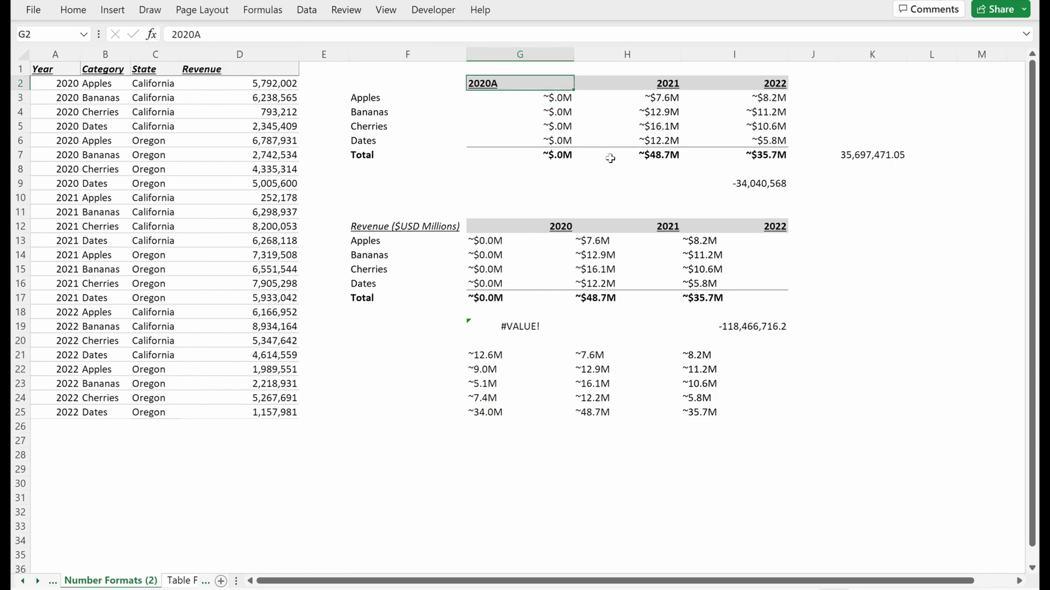
pyautogui.press('Down')
pyautogui.press('F2')
pyautogui.press('Escape')
pyautogui.press('Up')
# - Restore G2 to plain 2020 and open Format Cells for G2:H2
pyautogui.press('F2')
pyautogui.press('BackSpace')
pyautogui.press('Return')
pyautogui.press('Up')
pyautogui.hotkey('shift', 'Right')
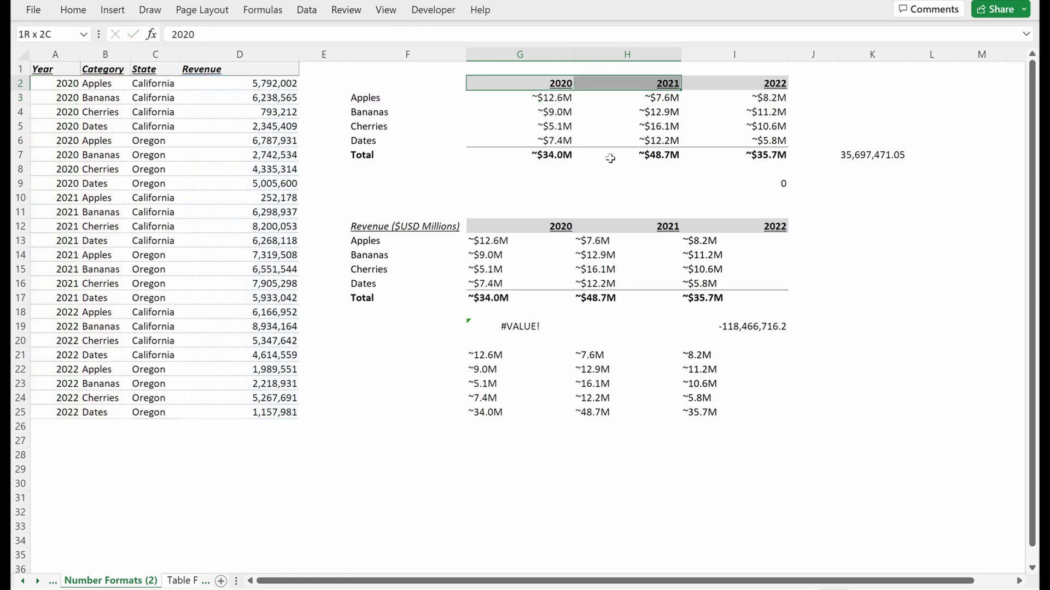
pyautogui.hotkey('ctrl', '1')
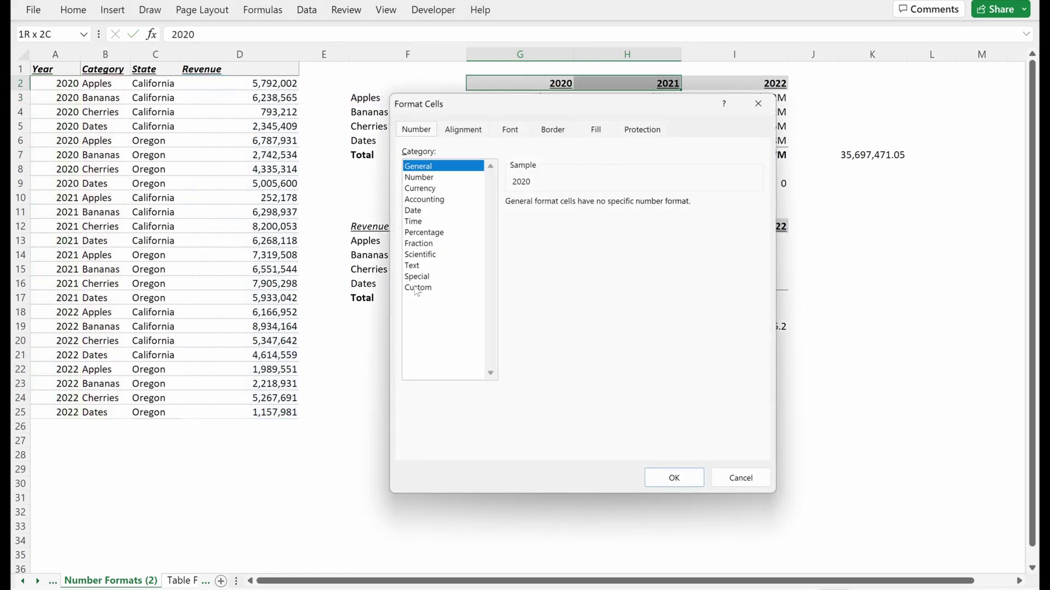
# - Apply the custom format 0"A" so the 2020 and 2021 headers display as 2020A and 2021A
pyautogui.click(418, 288)
pyautogui.click(548, 243)
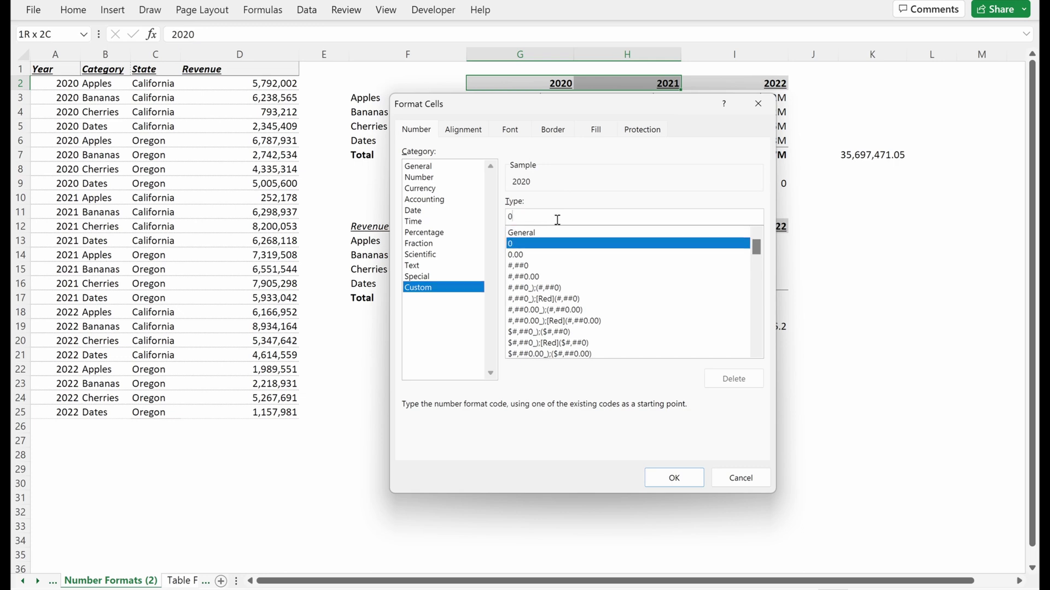
pyautogui.click(557, 219)
pyautogui.write('"A"')
pyautogui.press('Return')
pyautogui.press('Right')
pyautogui.press('Right')
# - Review the 2020 Apples and neighbouring SUMIFS formulas to confirm they still work
pyautogui.press('Down')
pyautogui.press('Left')
pyautogui.press('Left')
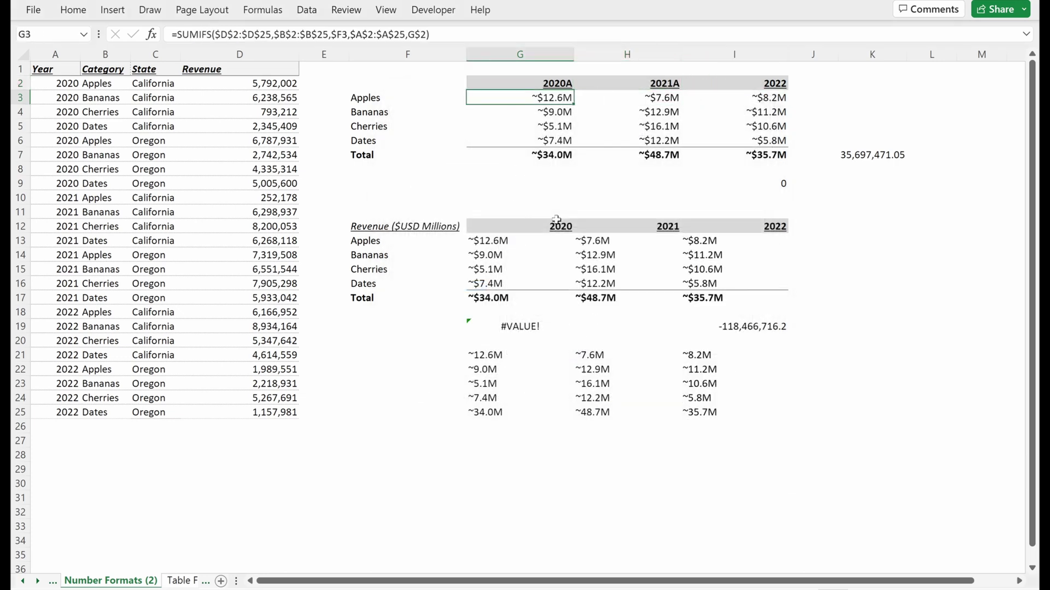
pyautogui.press('F2')
pyautogui.press('Escape')
pyautogui.press('Down')
pyautogui.press('Right')
pyautogui.press('F2')
pyautogui.press('Escape')
pyautogui.press('Left')
pyautogui.press('Up')
# - Confirm the 2020 and 2021 headers still hold plain year numbers behind the A display
pyautogui.press('F2')
pyautogui.press('Escape')
pyautogui.press('Up')
pyautogui.press('F2')
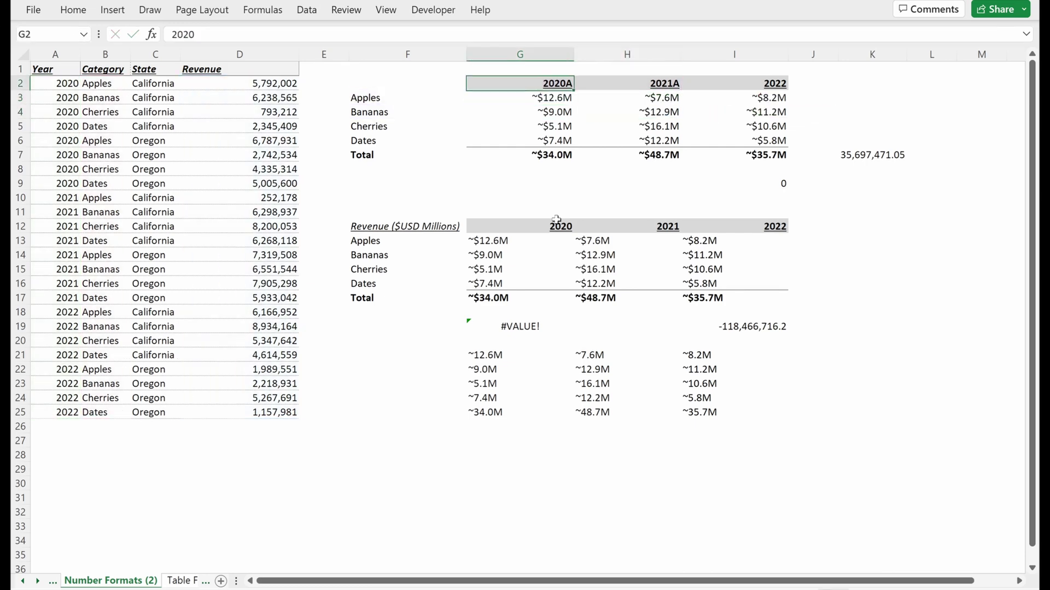
pyautogui.press('Escape')
pyautogui.press('Right')
pyautogui.press('F2')
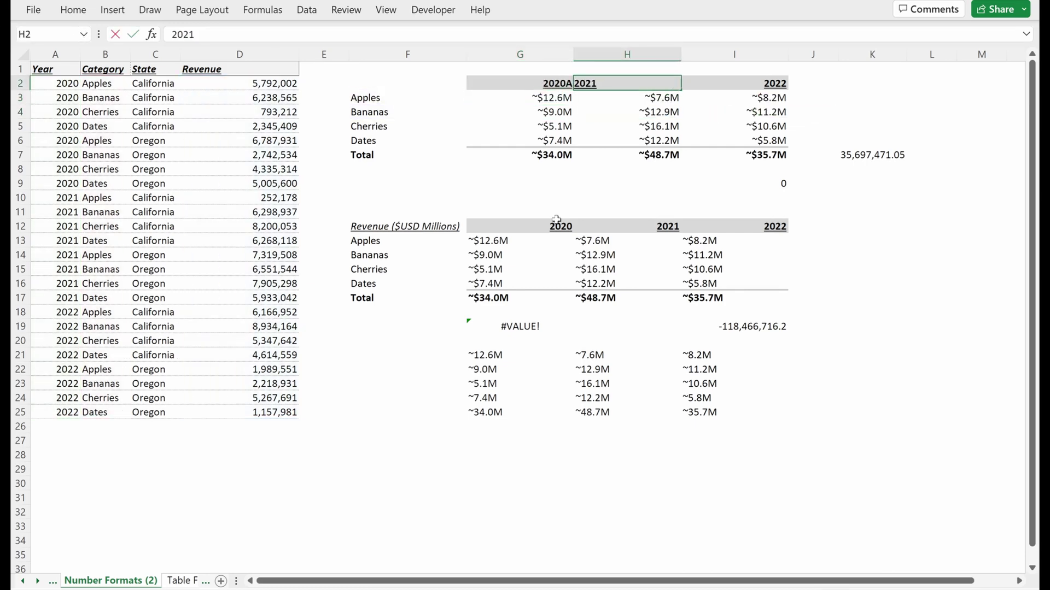
pyautogui.press('Escape')
pyautogui.press('Left')
pyautogui.press('F2')
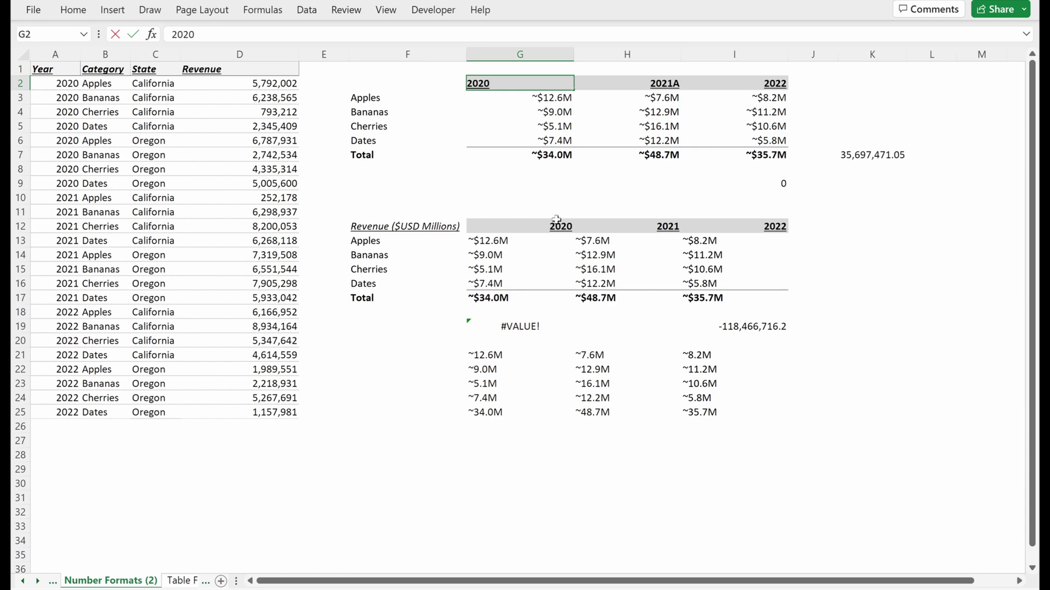
pyautogui.press('Escape')
# - Check the 2021 Apples SUMIFS formula against the reformatted 2021 header value
pyautogui.press('Right')
pyautogui.press('F2')
pyautogui.press('Escape')
pyautogui.press('Down')
pyautogui.press('F2')
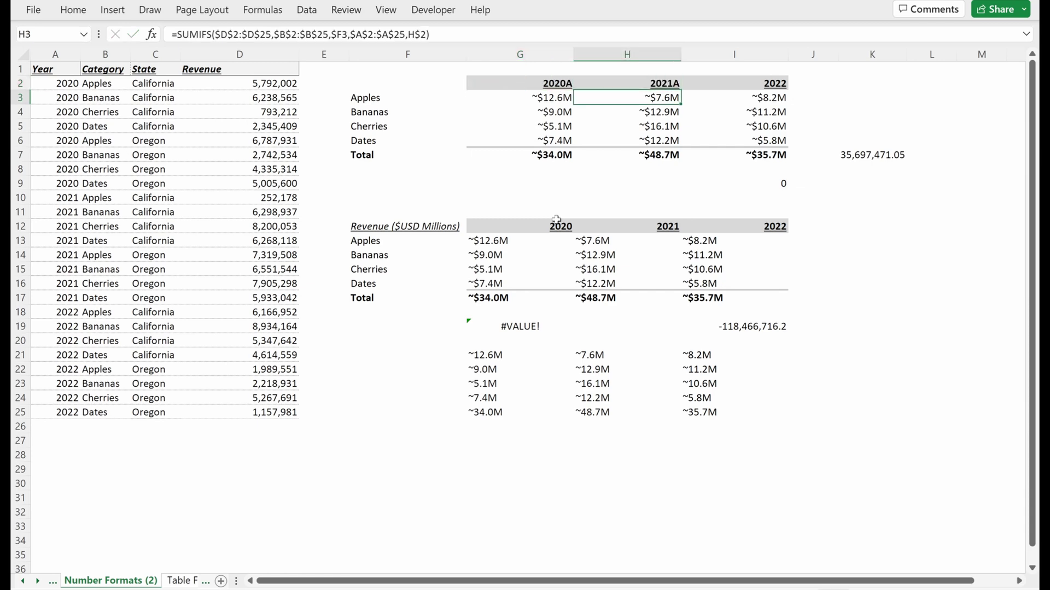
pyautogui.press('Escape')
pyautogui.press('Up')
pyautogui.press('F2')
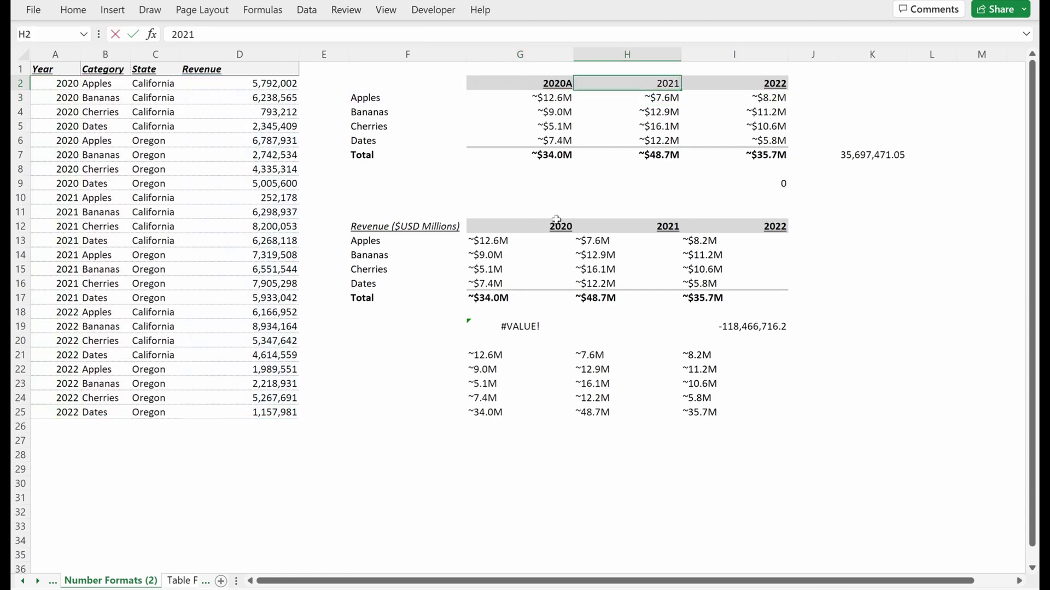
pyautogui.press('Escape')
# - Paste the A-suffix format onto the 2022 header, then preview 0"F" showing 2022F
pyautogui.press('Right')
pyautogui.press('Left')
pyautogui.hotkey('ctrl', 'c')
pyautogui.press('Right')
pyautogui.hotkey('ctrl', 'alt', 'v')
pyautogui.press('t')
pyautogui.press('Return')
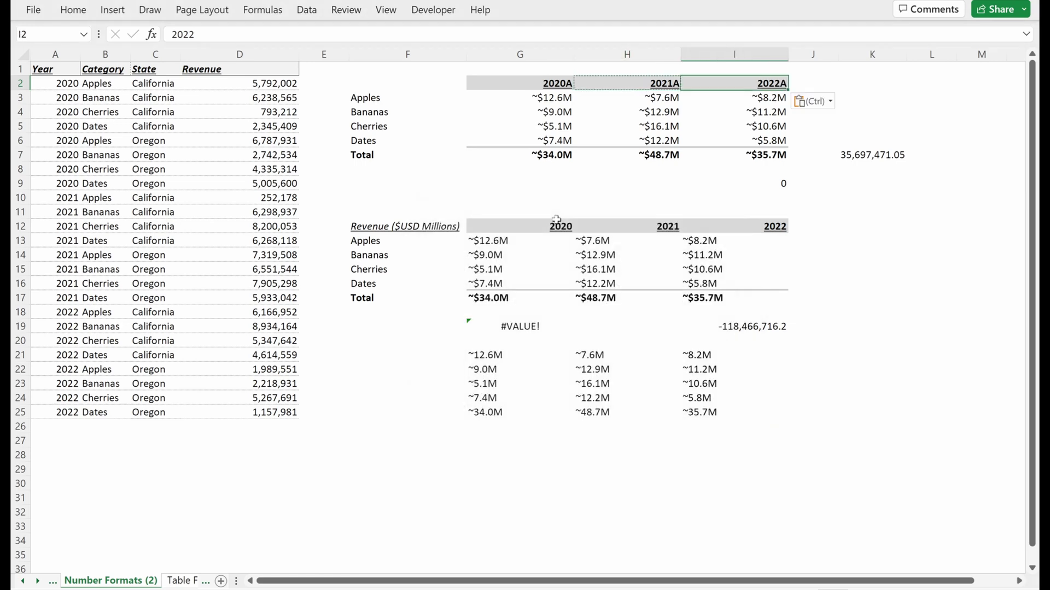
pyautogui.press('F2')
pyautogui.press('Escape')
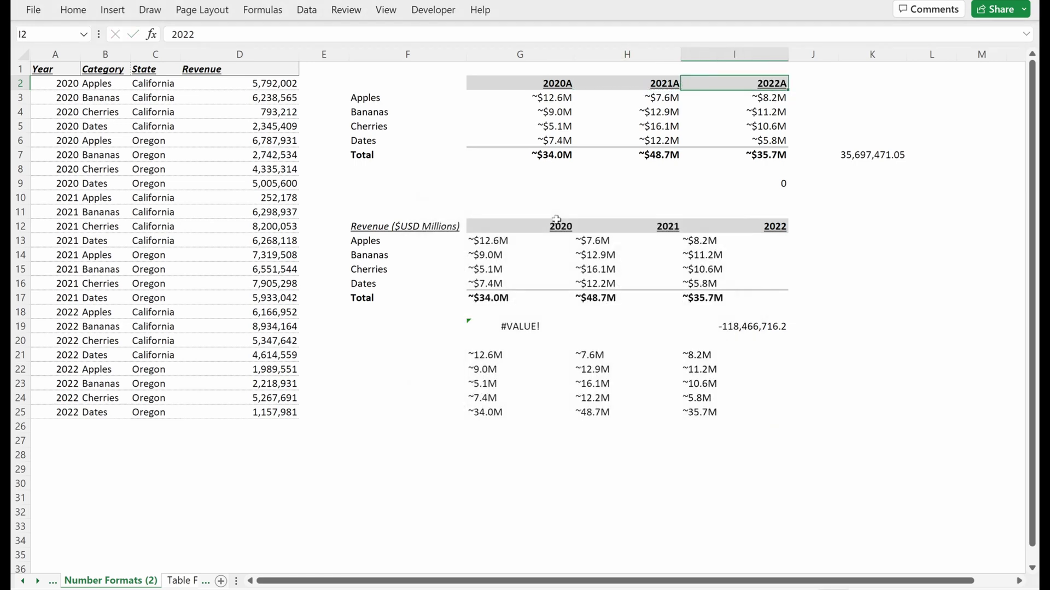
pyautogui.hotkey('ctrl', '1')
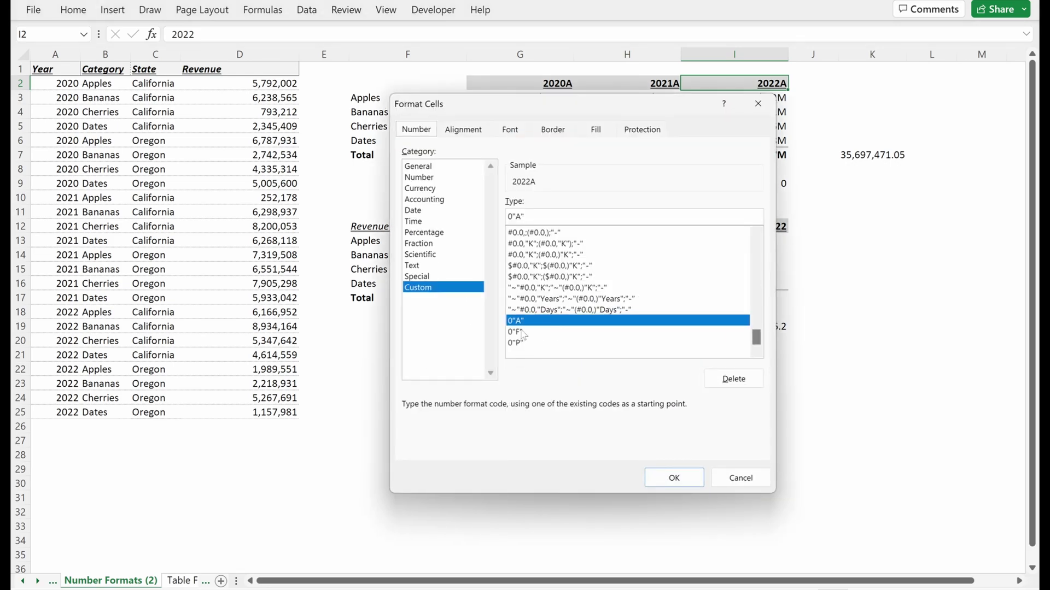
pyautogui.click(521, 331)
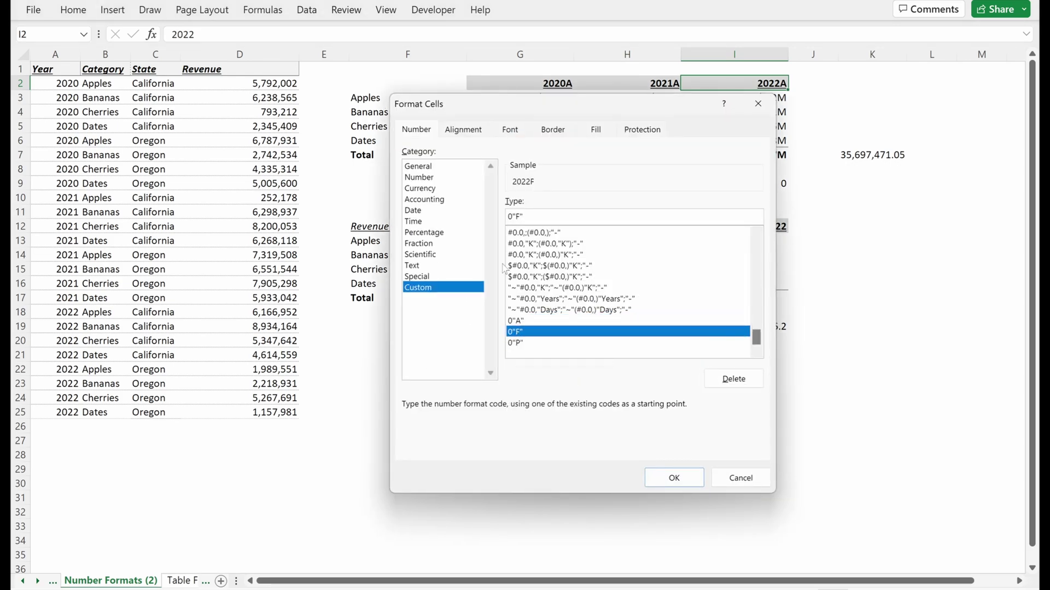